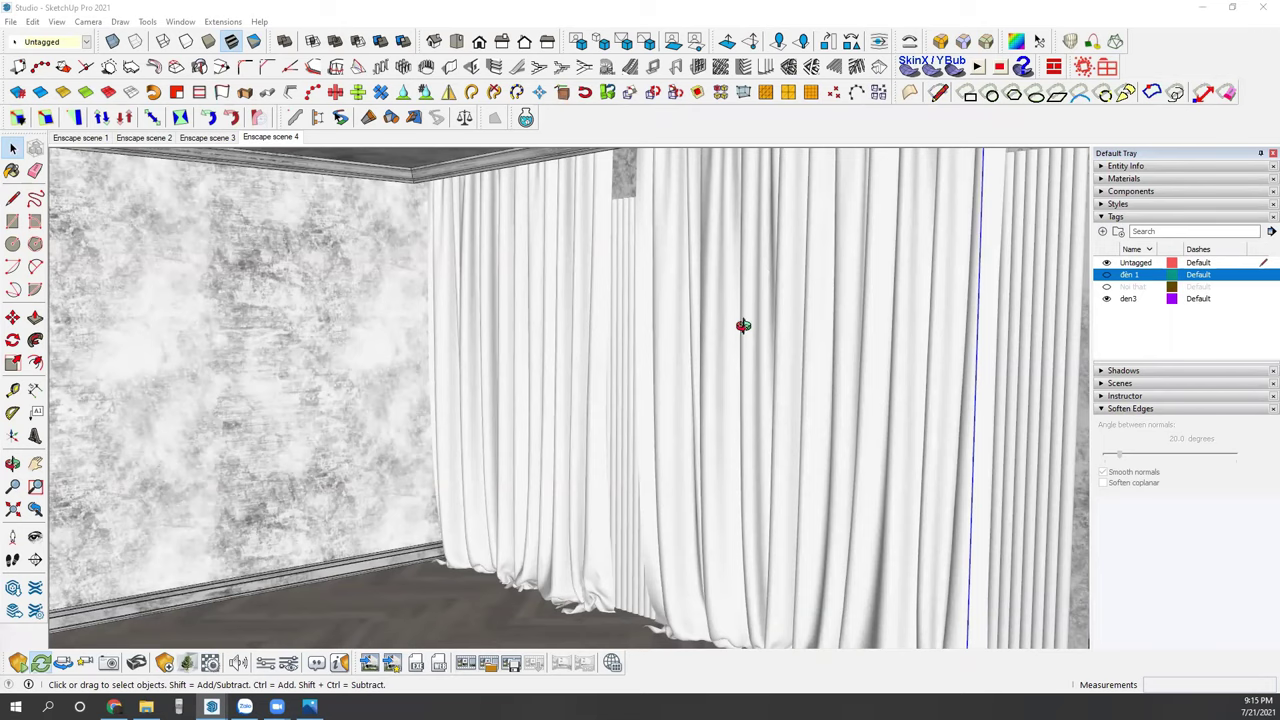
Step: Orbit and zoom around the curtain corner and window to inspect the curtained room model
middle_click_drag(748, 311, 676, 345)
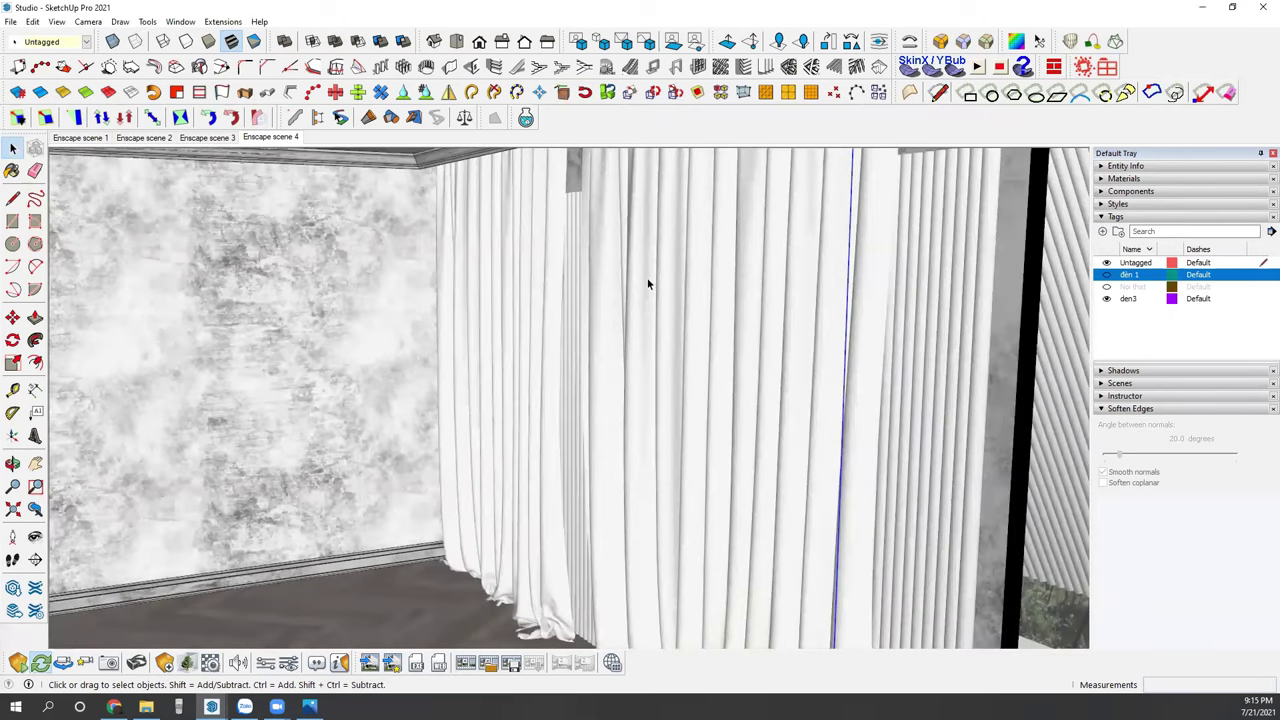
scroll(790, 372, "down", 2)
scroll(803, 375, "down", 2)
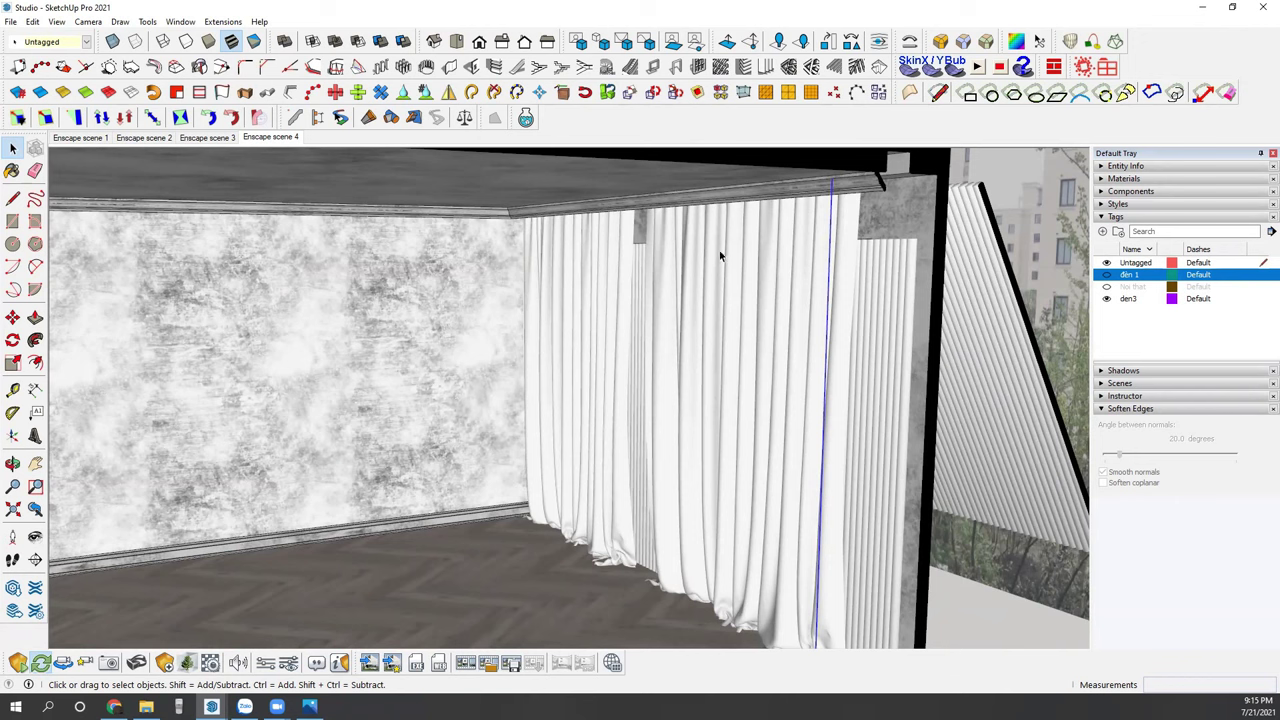
scroll(703, 461, "up", 2)
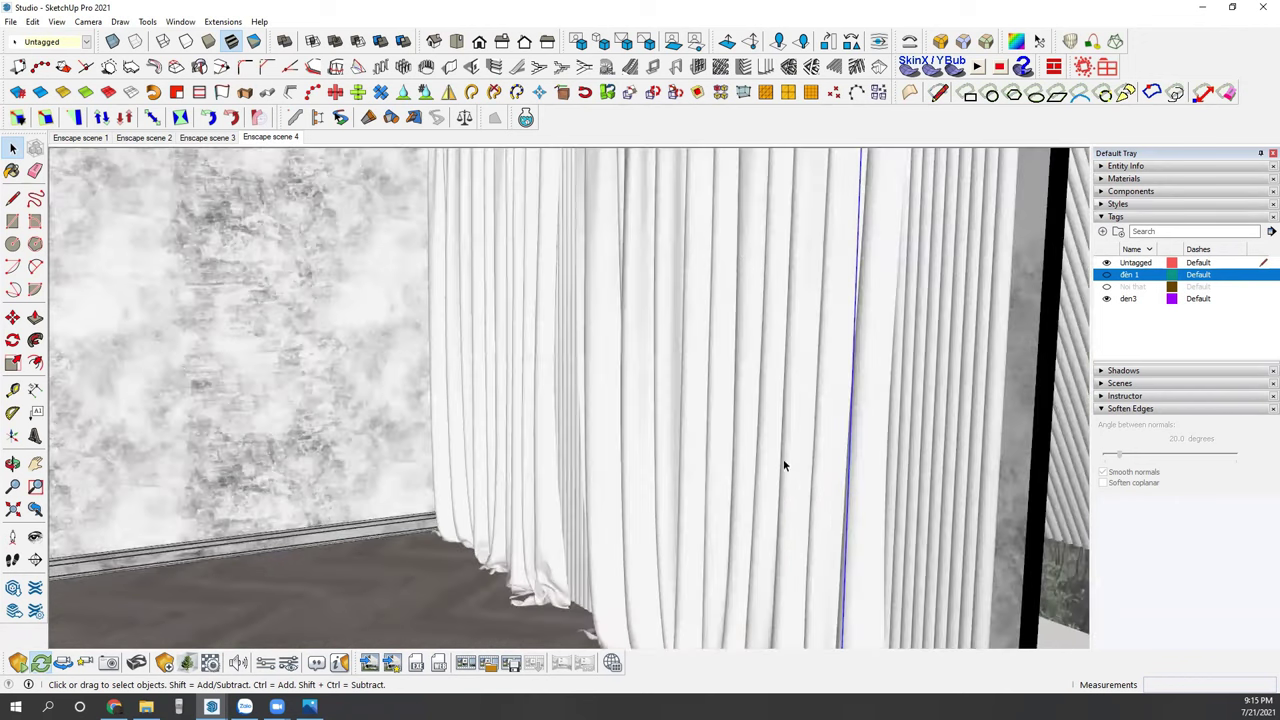
scroll(800, 418, "down", 3)
mouse_move(861, 414)
middle_mouse_down()
mouse_move(543, 403)
mouse_move(563, 394)
middle_mouse_up()
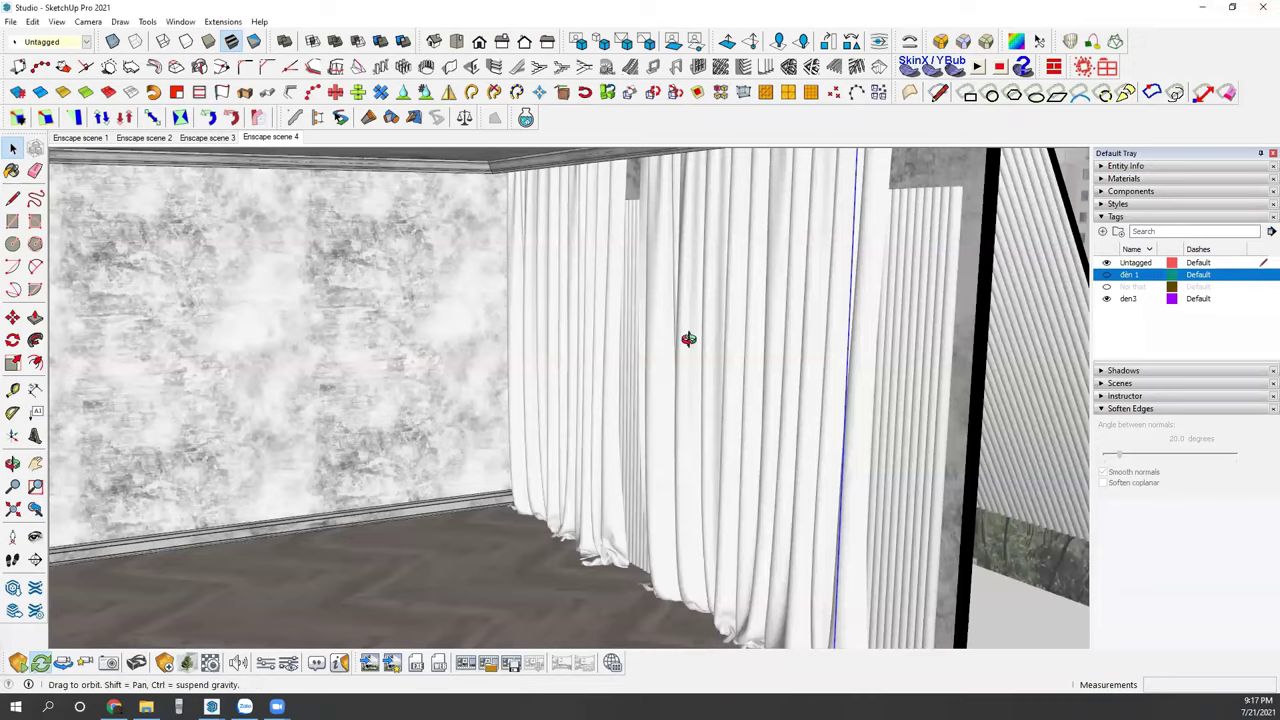
middle_click_drag(691, 337, 736, 341)
scroll(736, 341, "down", 3)
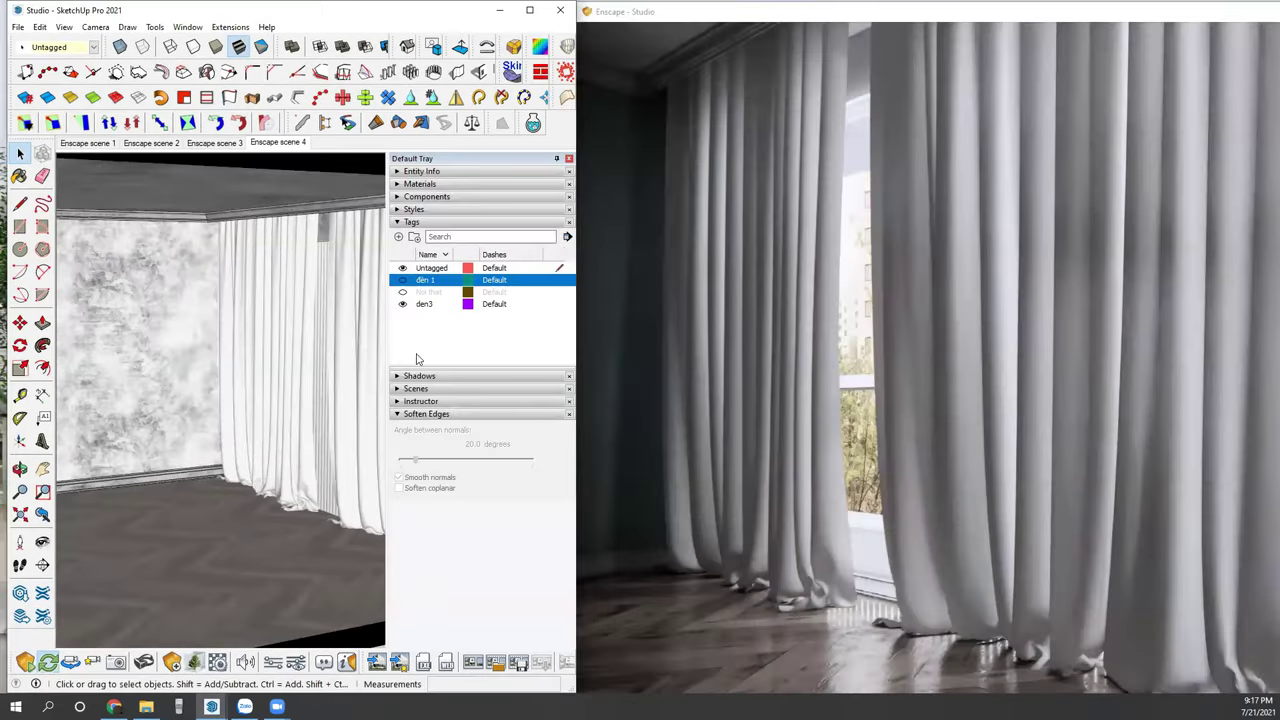
Step: Bring the SketchUp and Enscape views to a close frontal view of the curtains
mouse_move(306, 357)
middle_mouse_down()
mouse_move(176, 334)
mouse_move(309, 414)
middle_mouse_up()
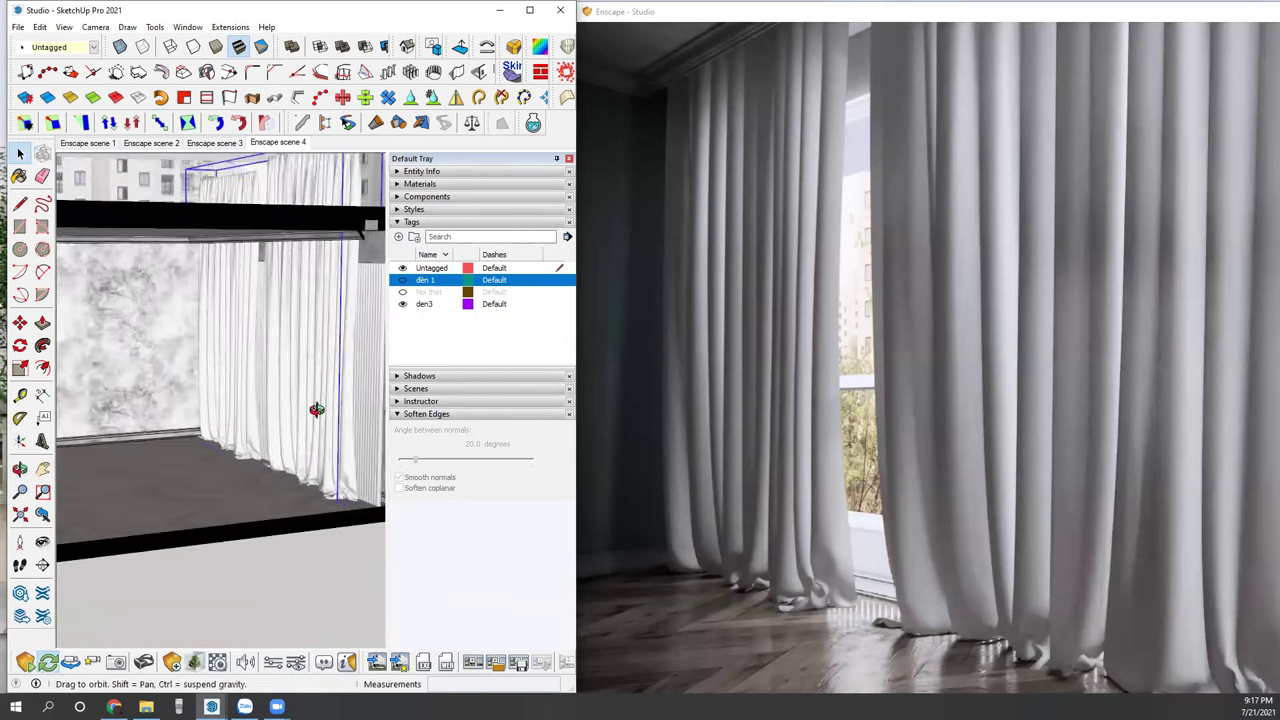
left_click(1034, 366)
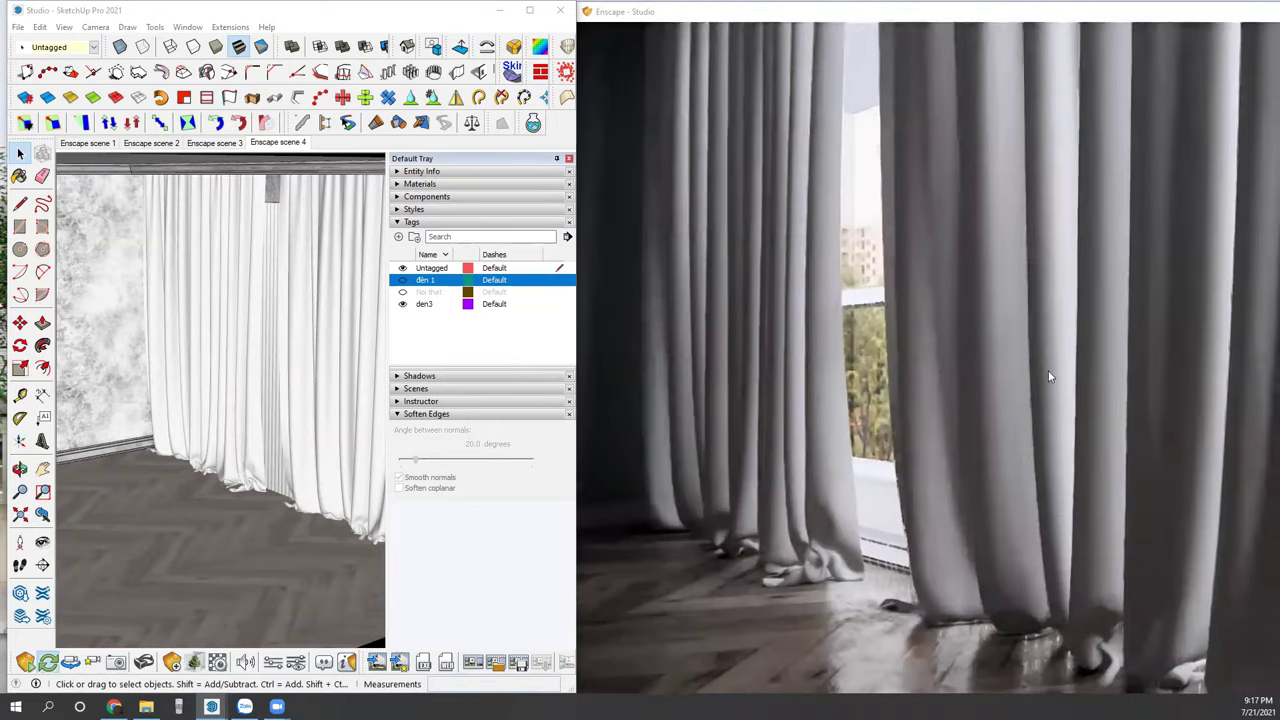
left_click_drag(1048, 370, 957, 337)
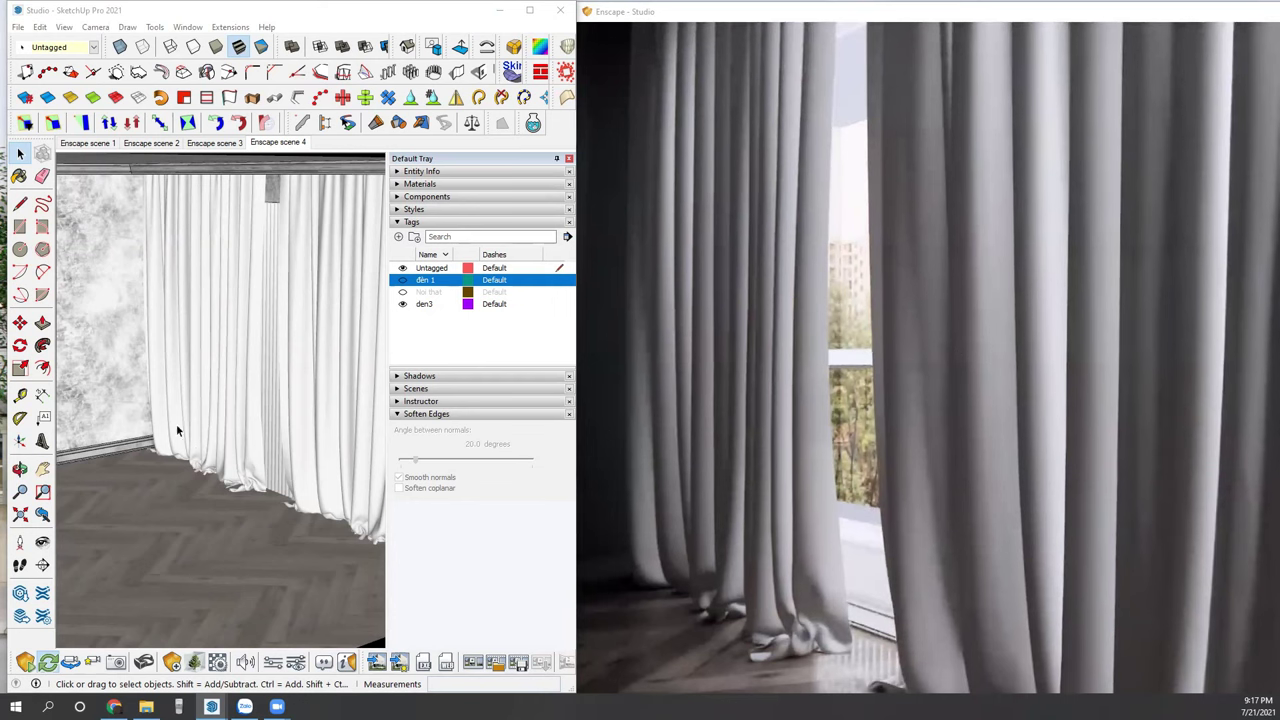
middle_click_drag(197, 452, 228, 397)
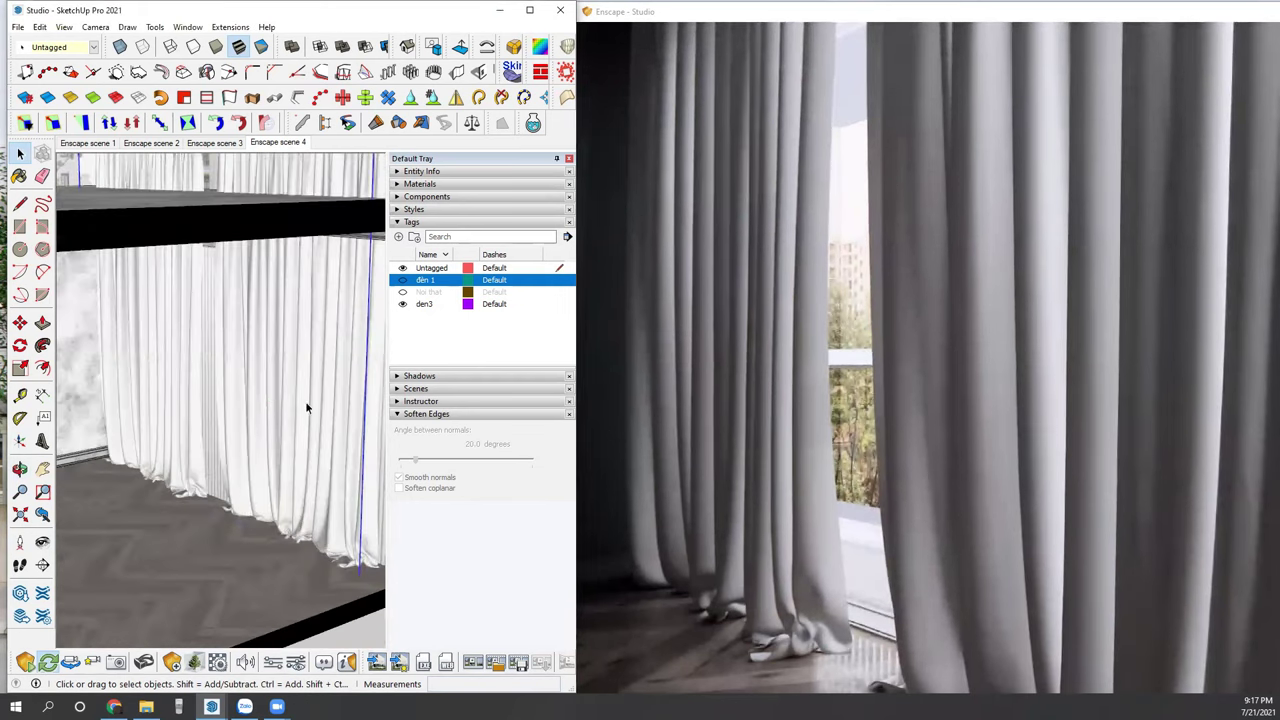
middle_click_drag(305, 401, 259, 390)
scroll(259, 390, "up", 2)
Step: Switch to Paint Bucket and bring up the Enscape settings for Material~7
key("space")
key("b")
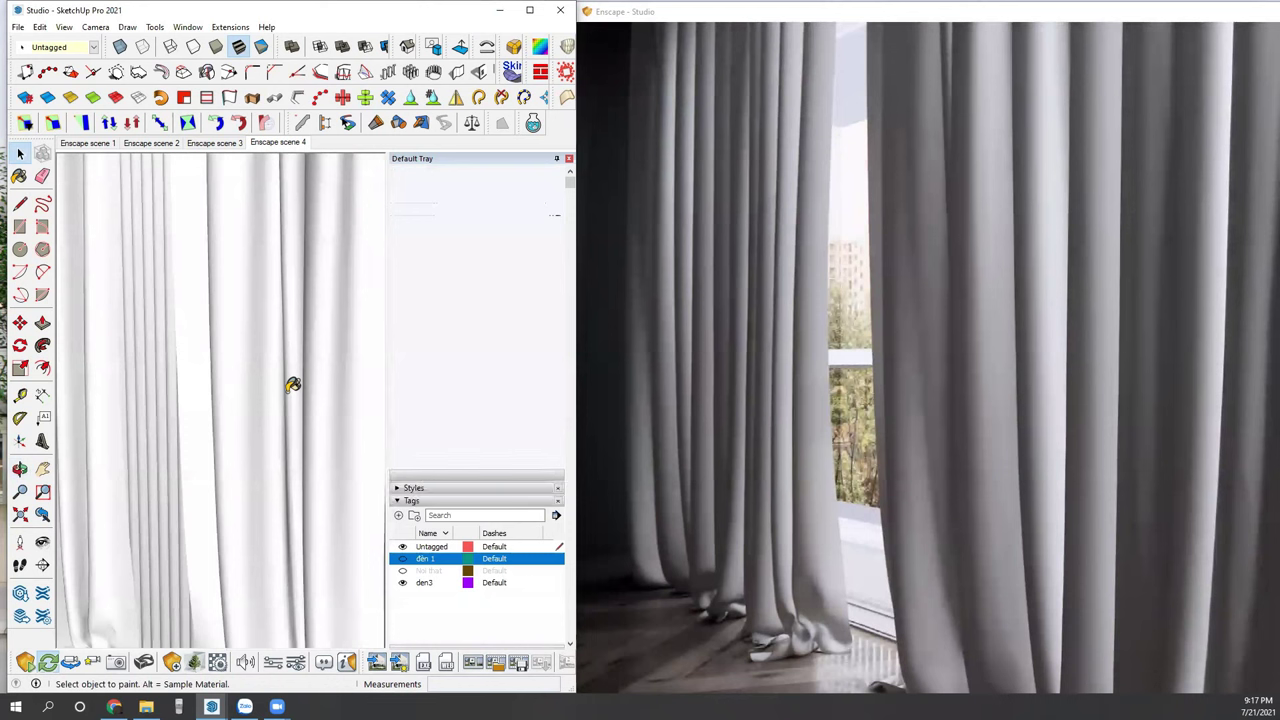
scroll(243, 376, "up", 2)
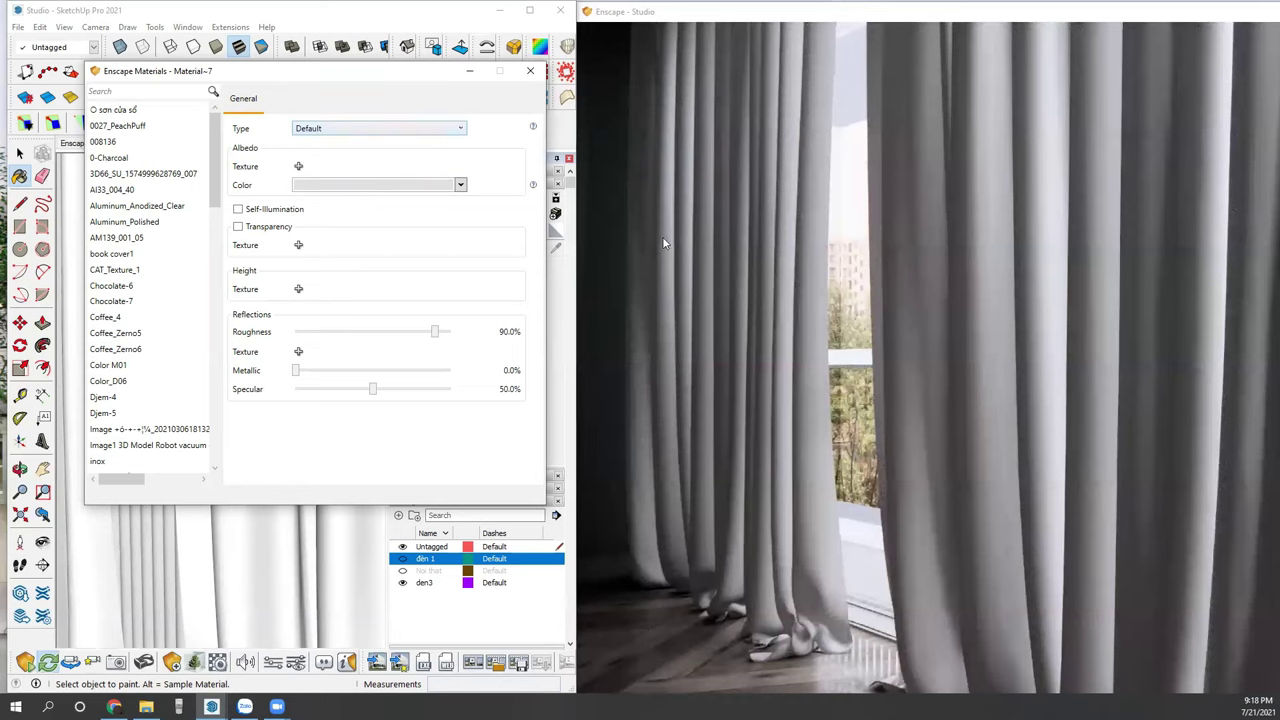
Step: Set the curtain material's type to Foliage
left_click(362, 129)
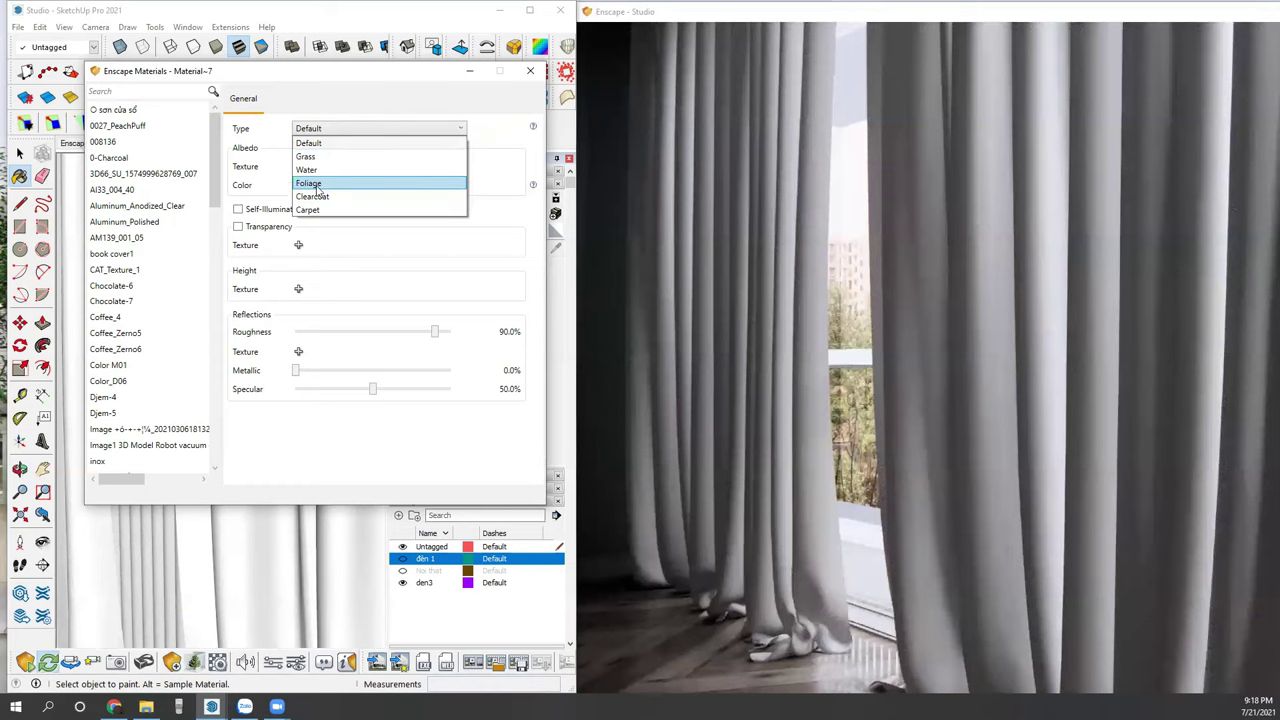
left_click(316, 185)
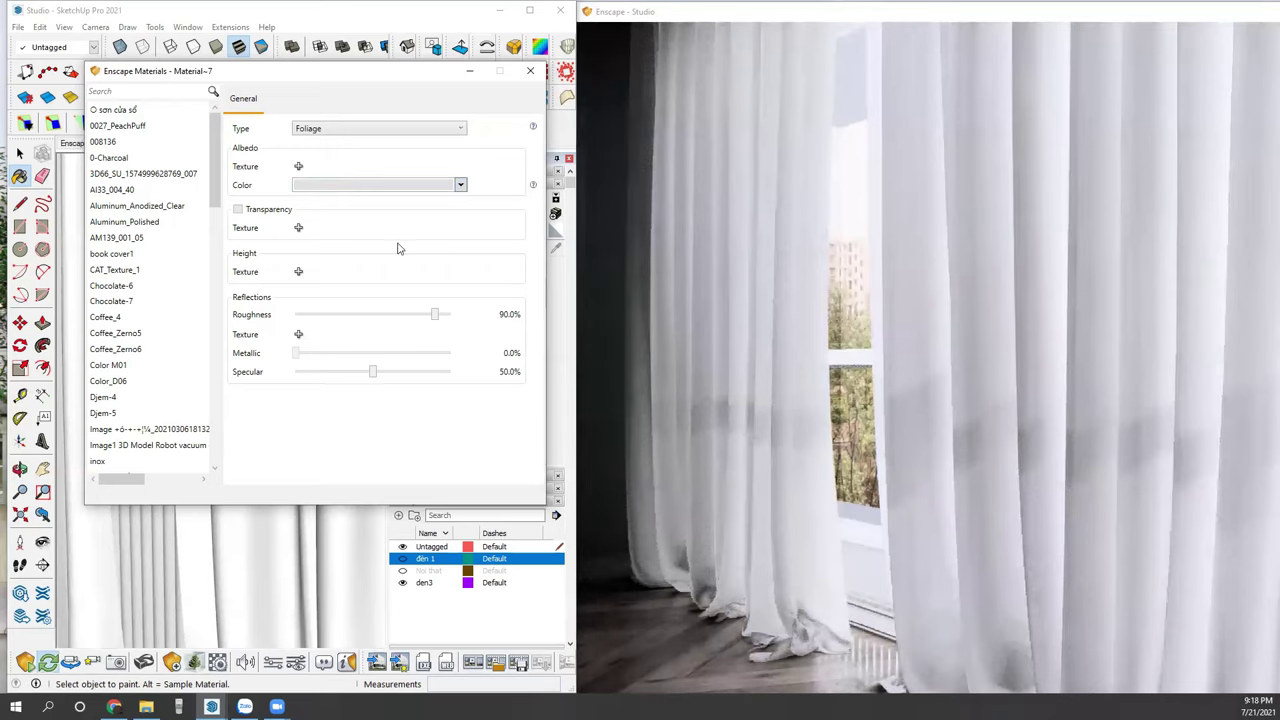
left_click_drag(373, 80, 399, 78)
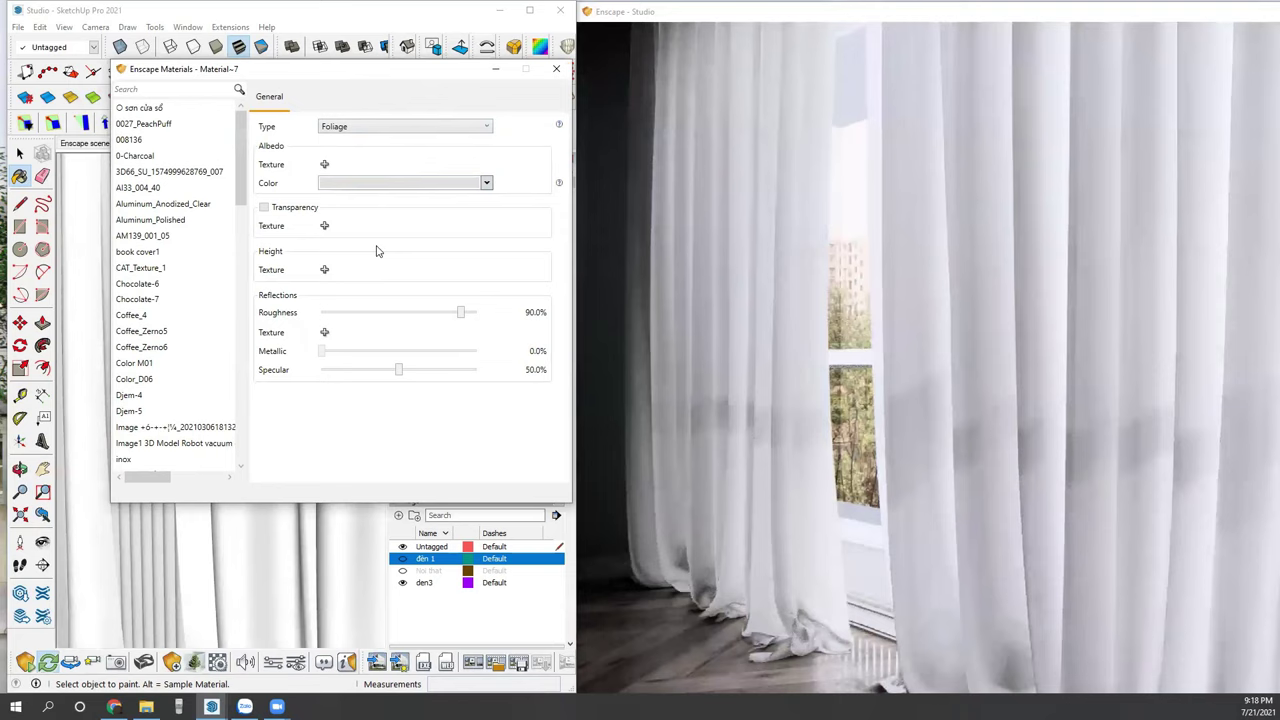
Step: Load TD_FABRIC50_opacity from the Fabric 50 (4K) (Fishnet) folder as the transparency texture
mouse_move(245, 228)
left_click(324, 225)
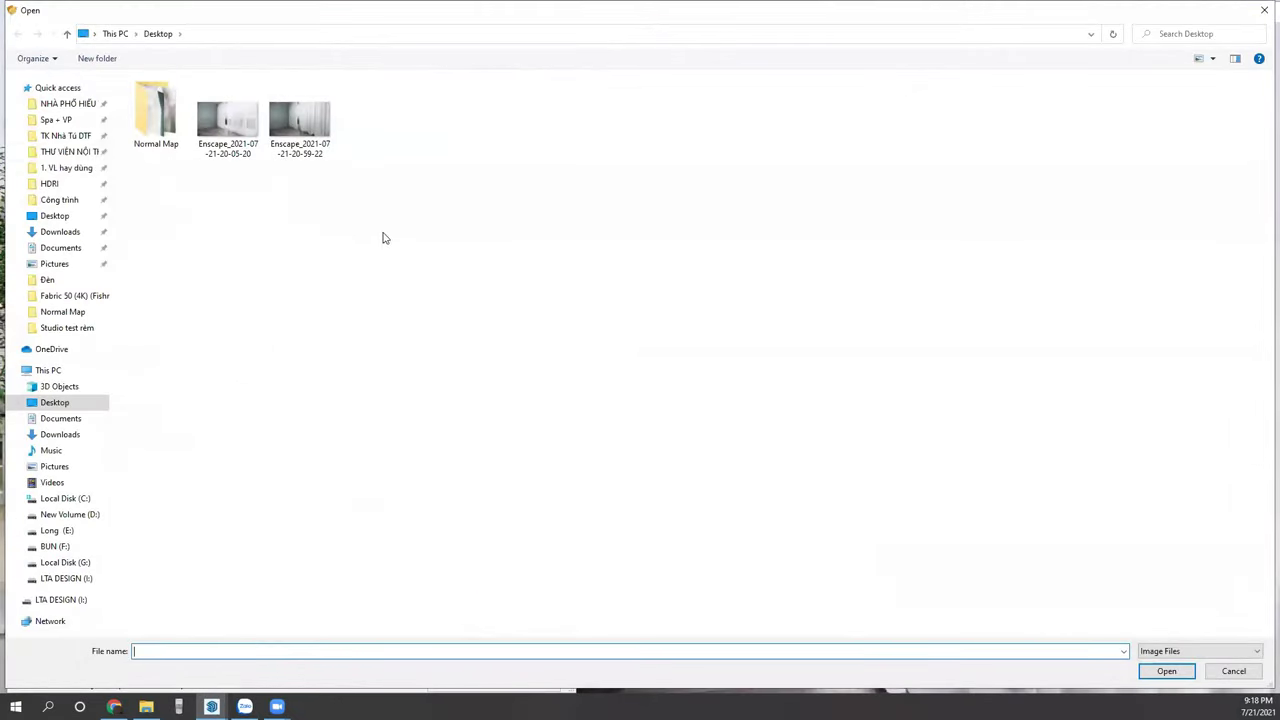
left_click(96, 170)
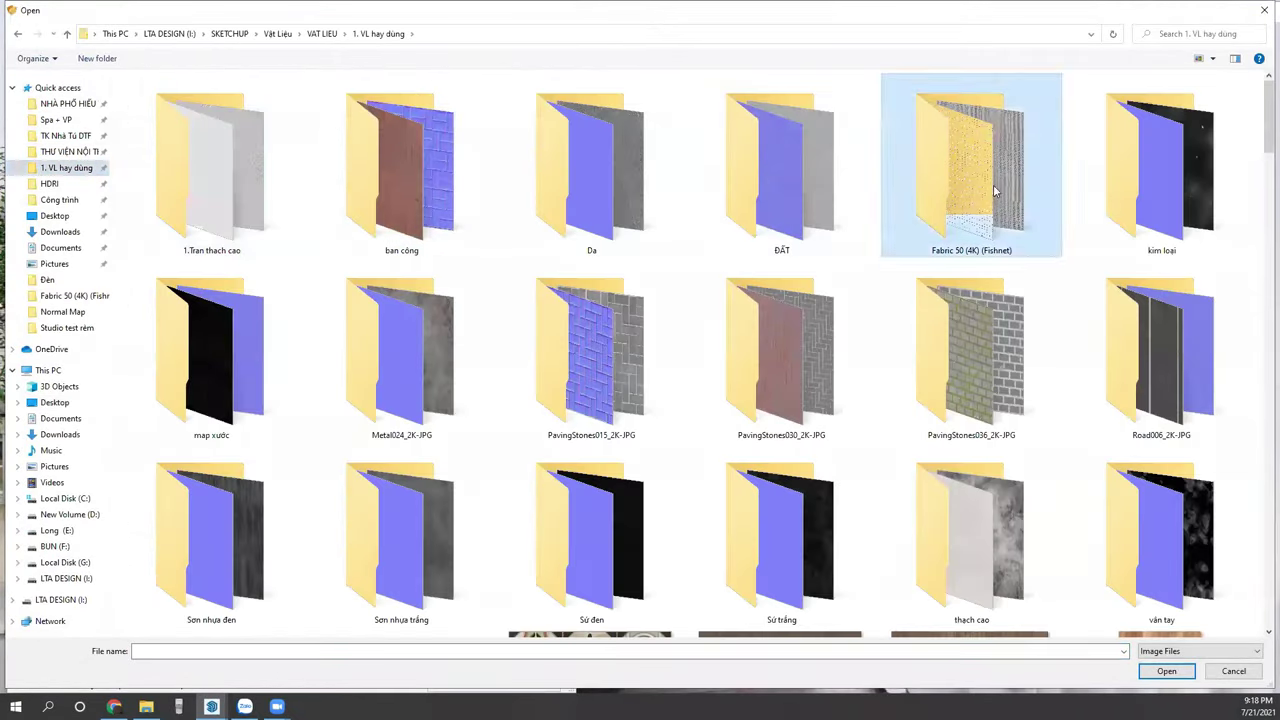
double_click(995, 193)
double_click(146, 113)
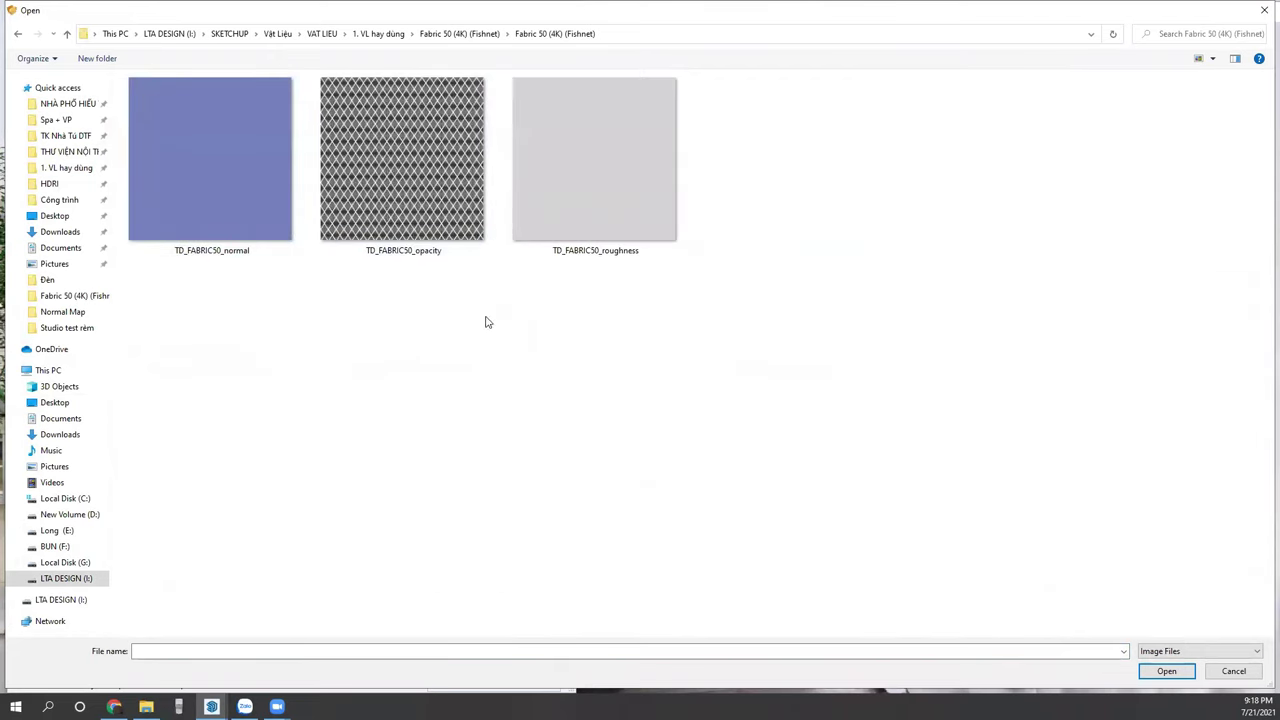
double_click(409, 158)
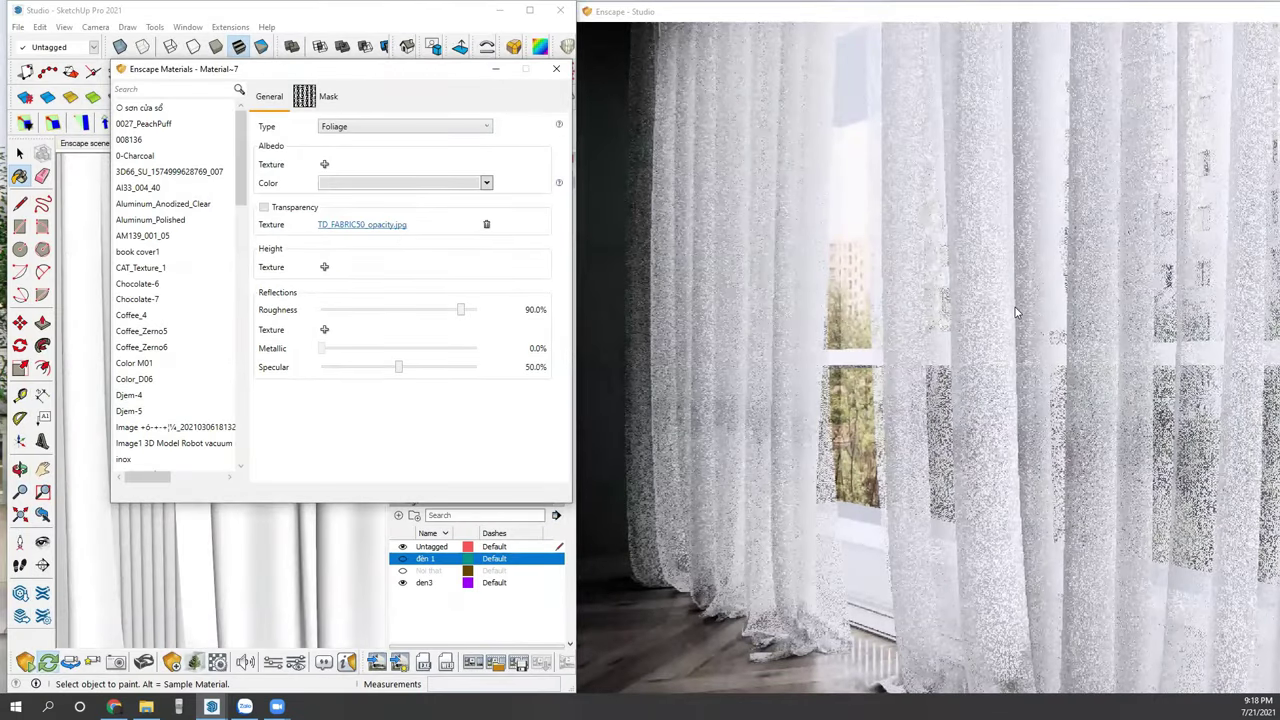
scroll(928, 358, "up", 3)
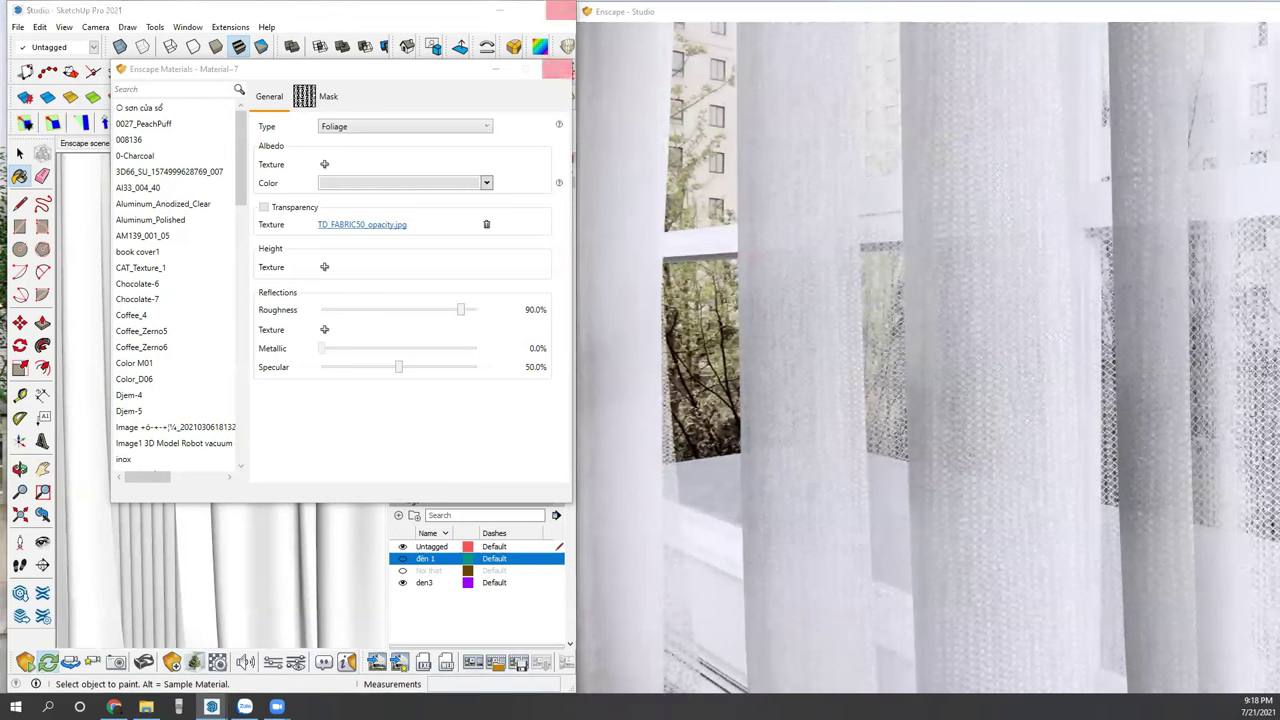
Step: Load TD_FABRIC50_normal.jpg as the height texture, a 3.00 bump map
left_click(324, 267)
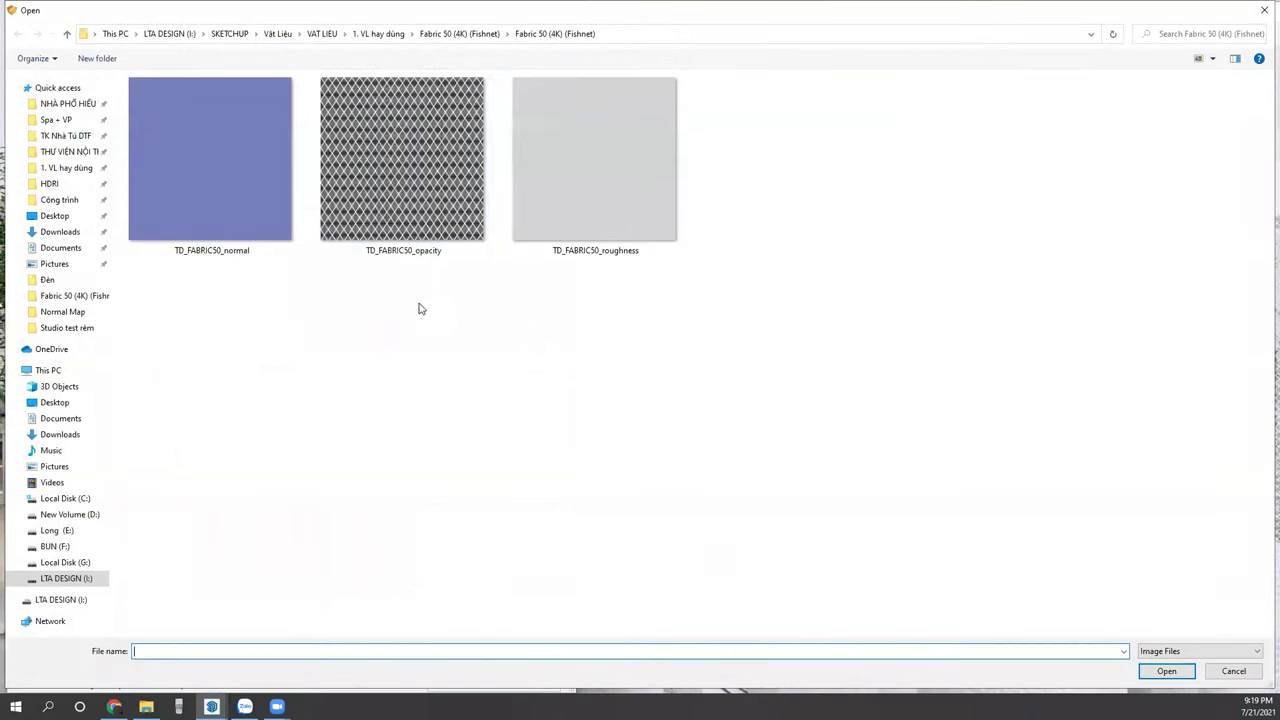
left_click(201, 188)
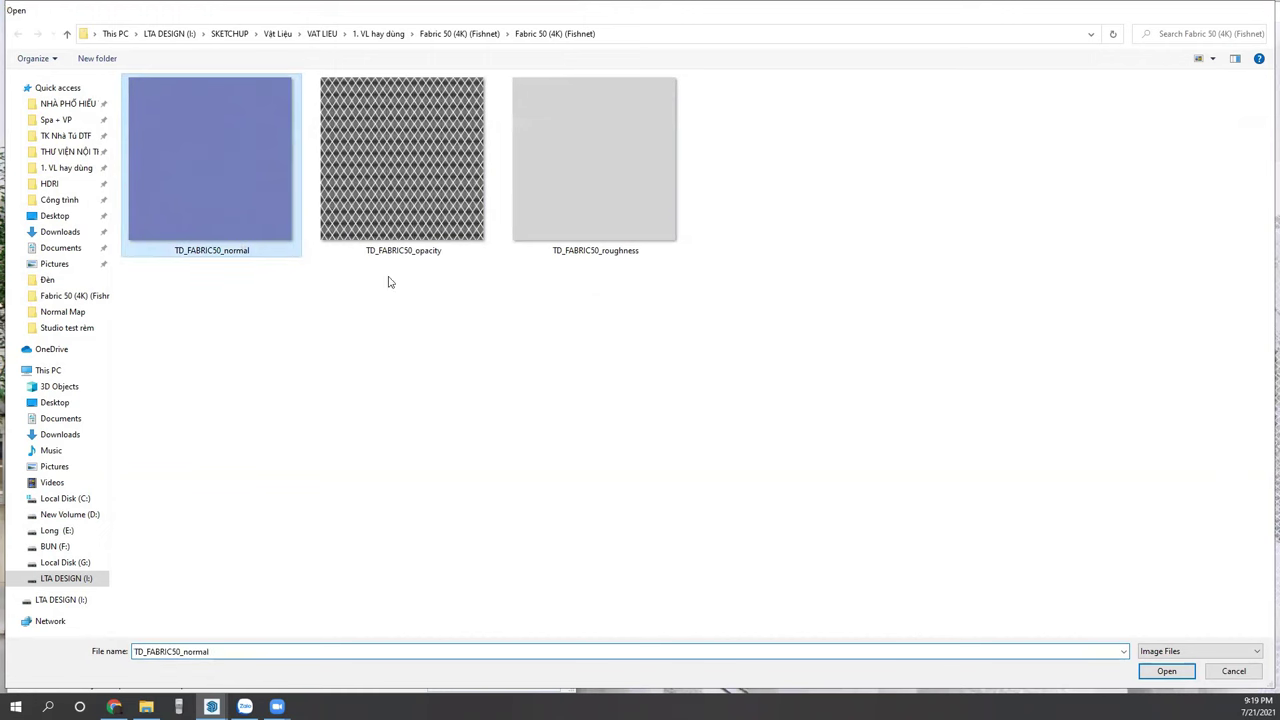
key("Return")
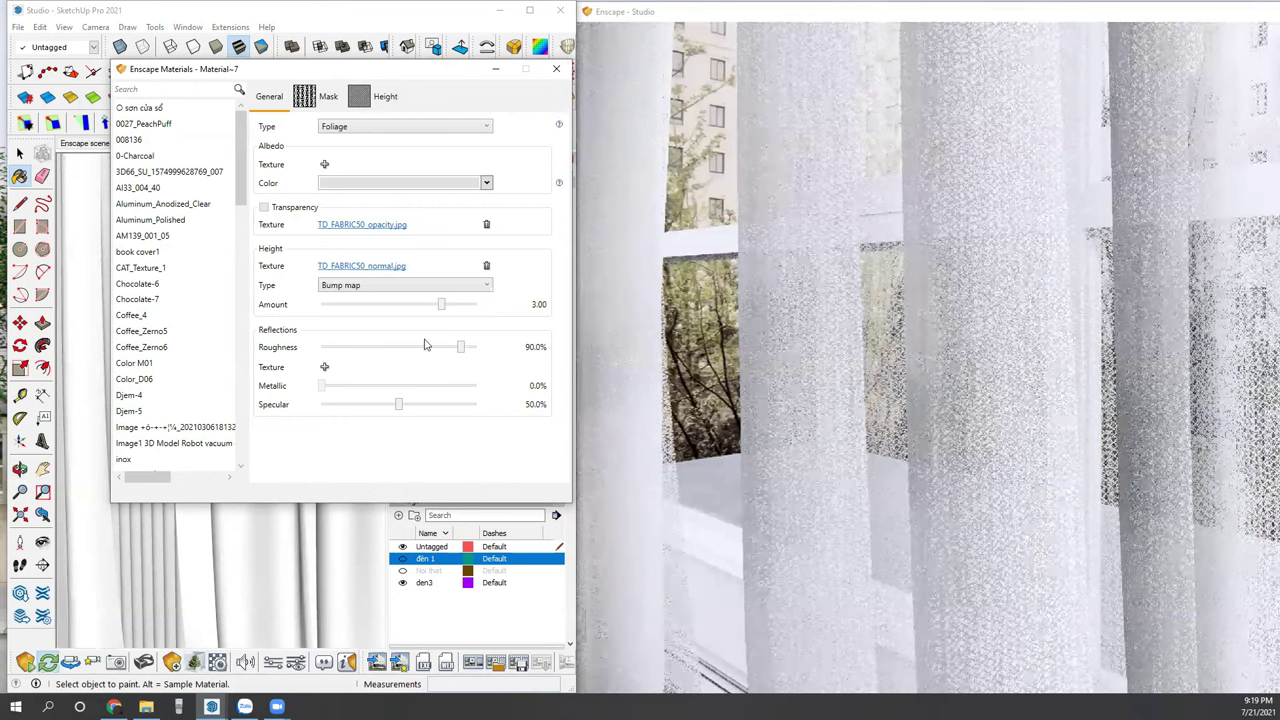
Step: Add TD_FABRIC50_roughness.jpg as the curtain material's roughness texture
left_click(322, 372)
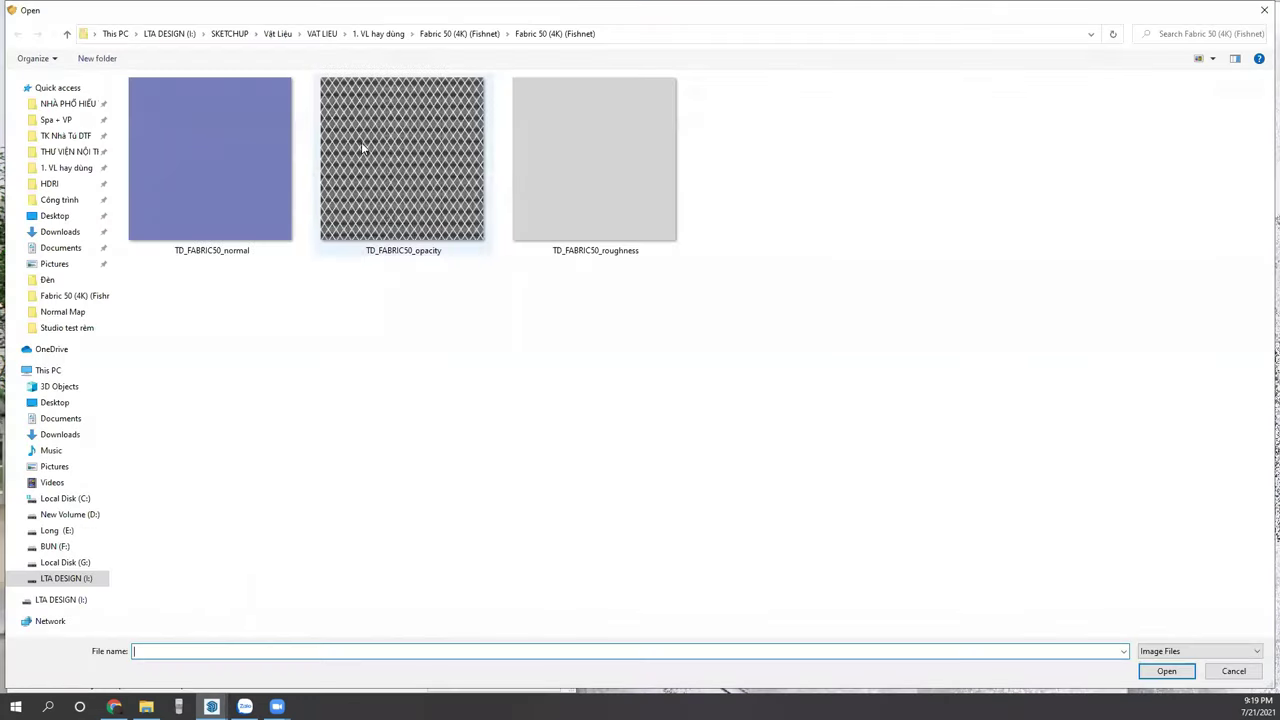
key("Escape")
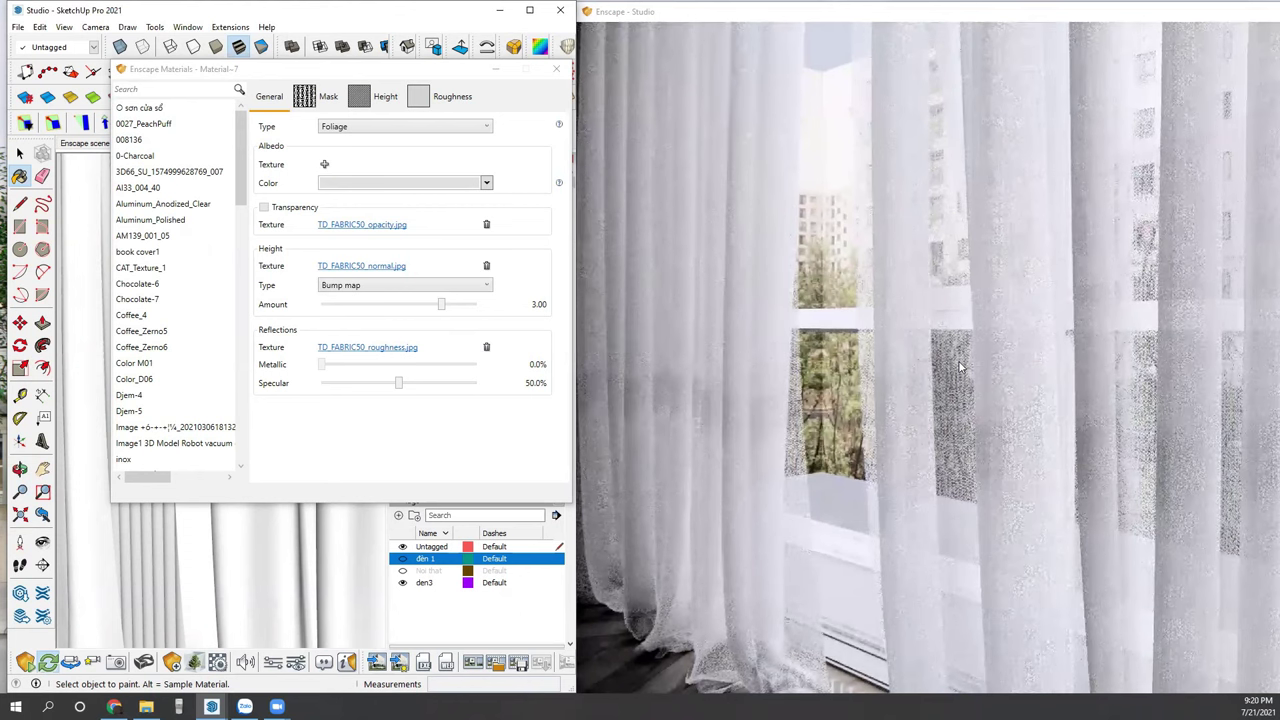
left_click(348, 350)
Step: Lower the roughness texture's brightness to 62%
left_click(348, 348)
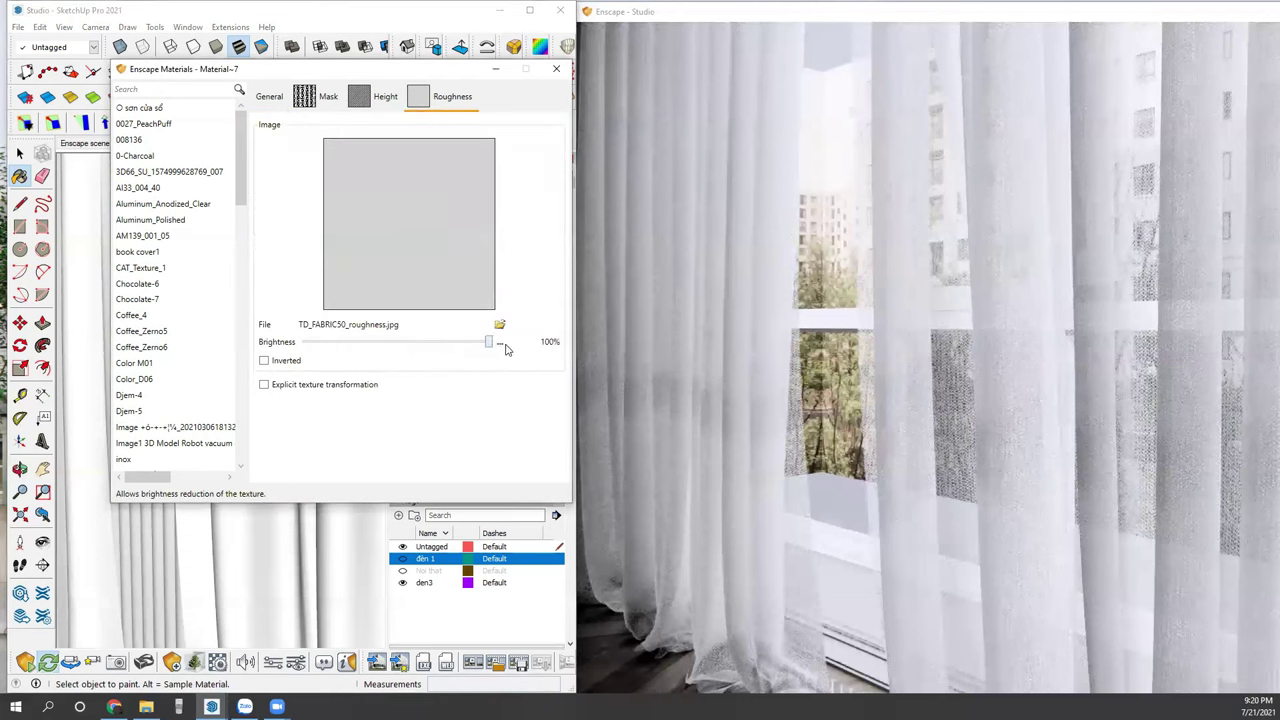
left_click_drag(488, 342, 455, 344)
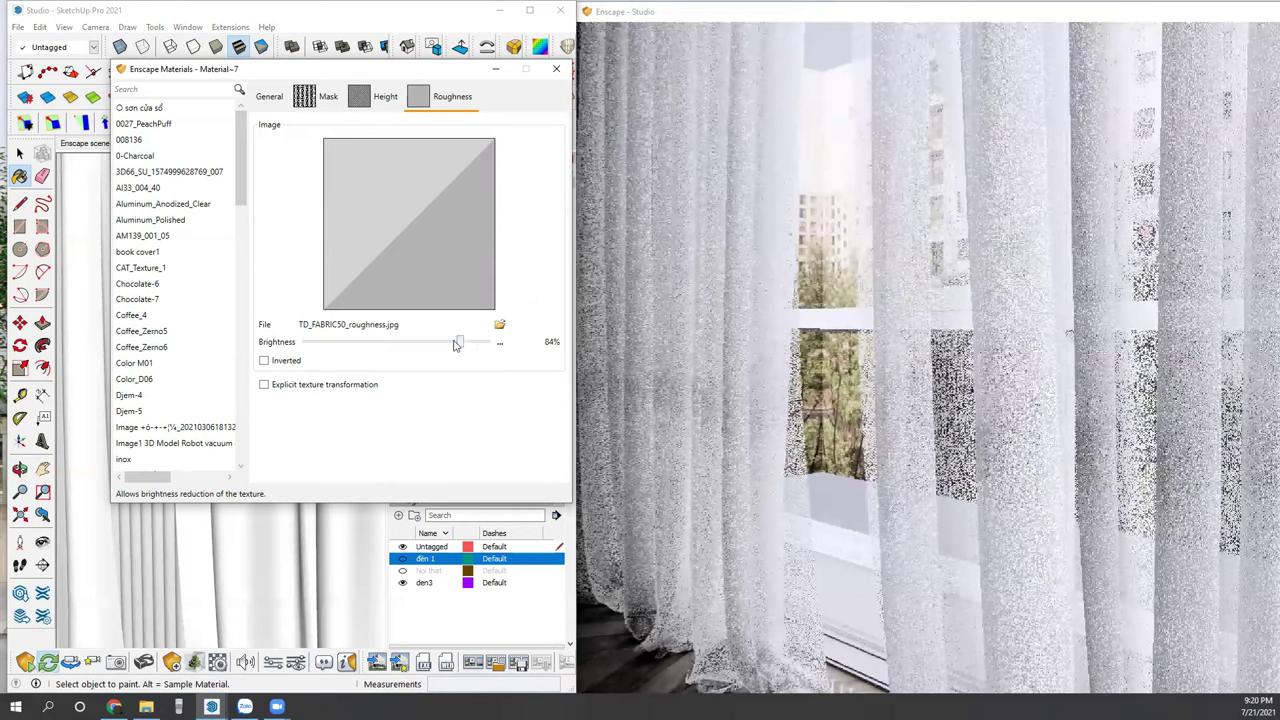
left_click(417, 342)
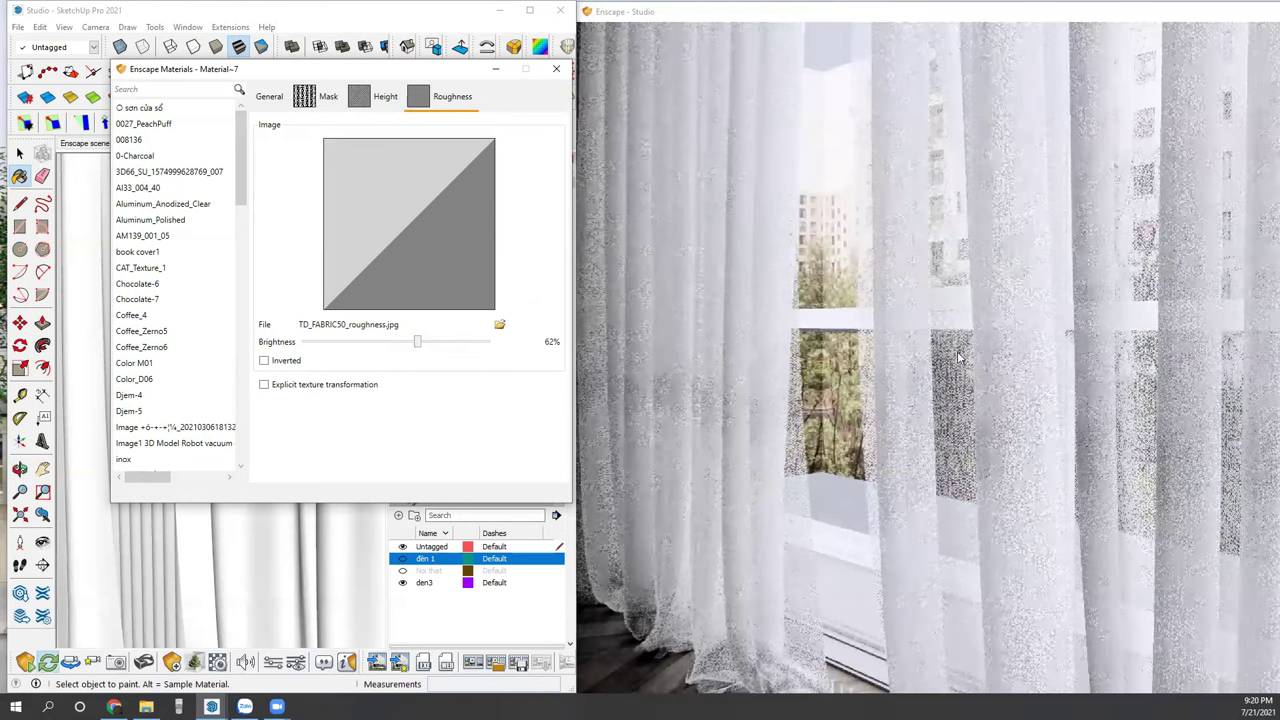
Step: Fly the Enscape camera up to the sheer curtains, then close the material settings window
left_click_drag(955, 358, 925, 360)
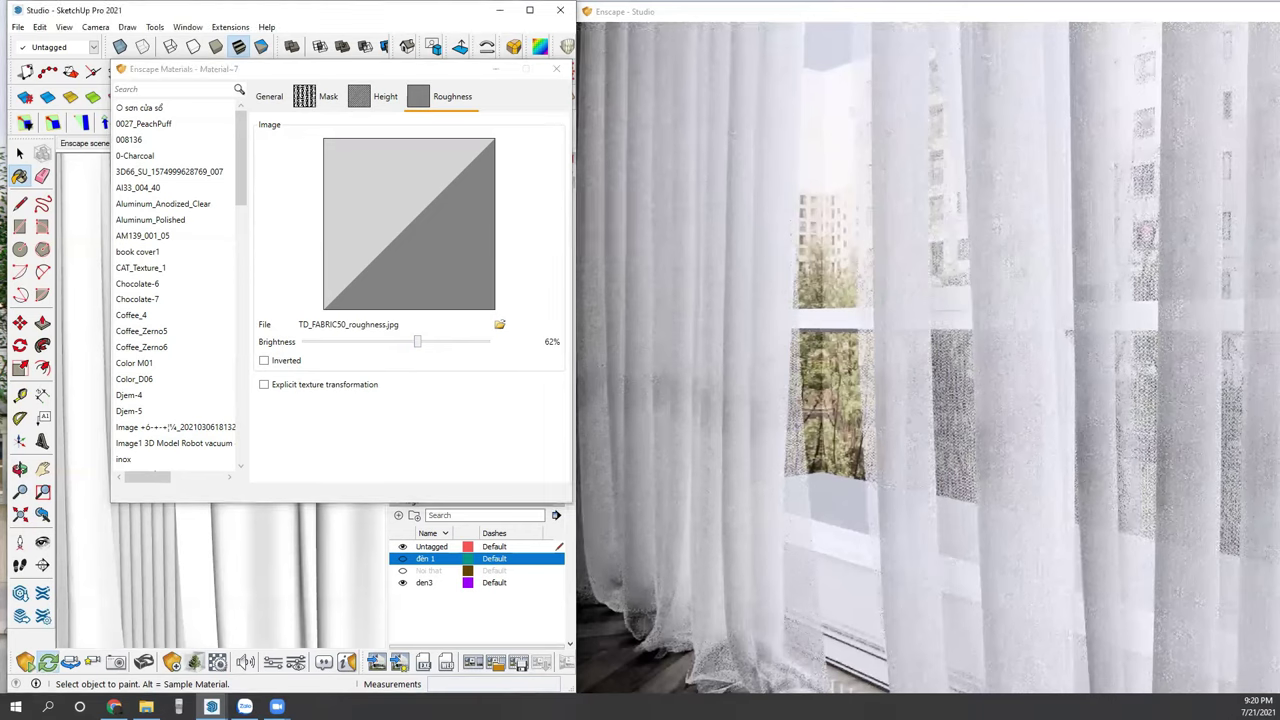
key("w")
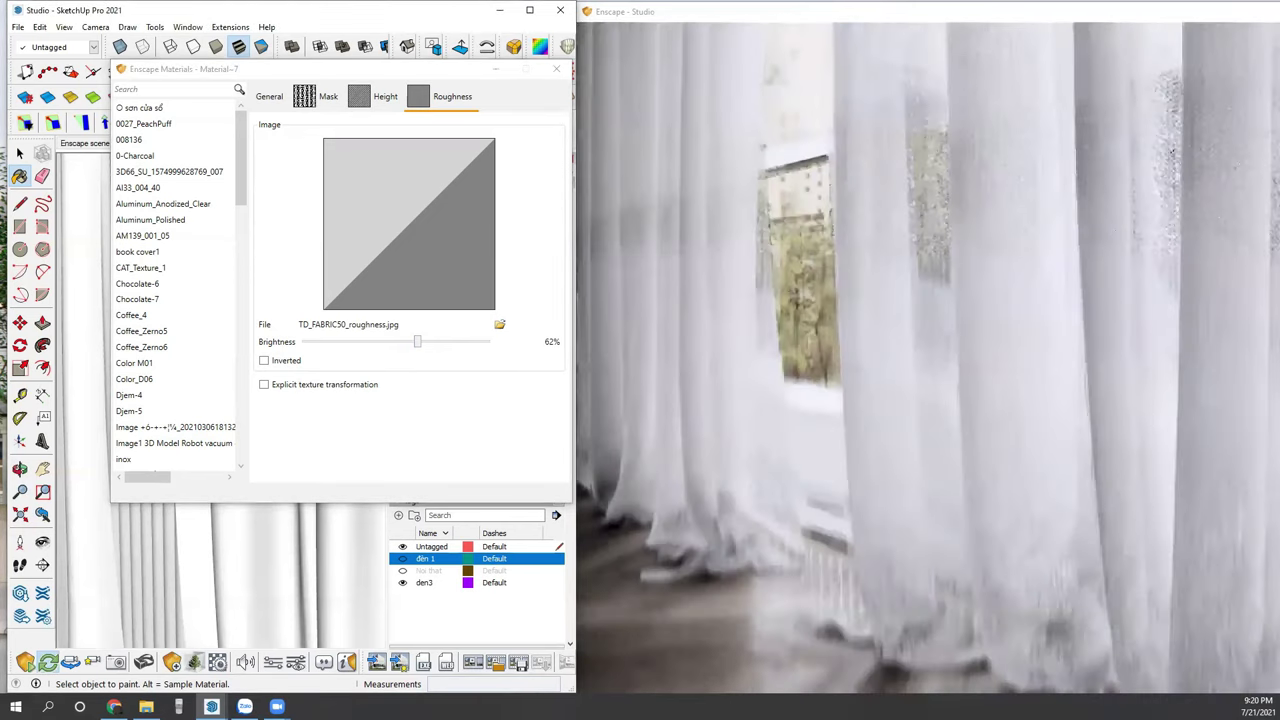
key("w")
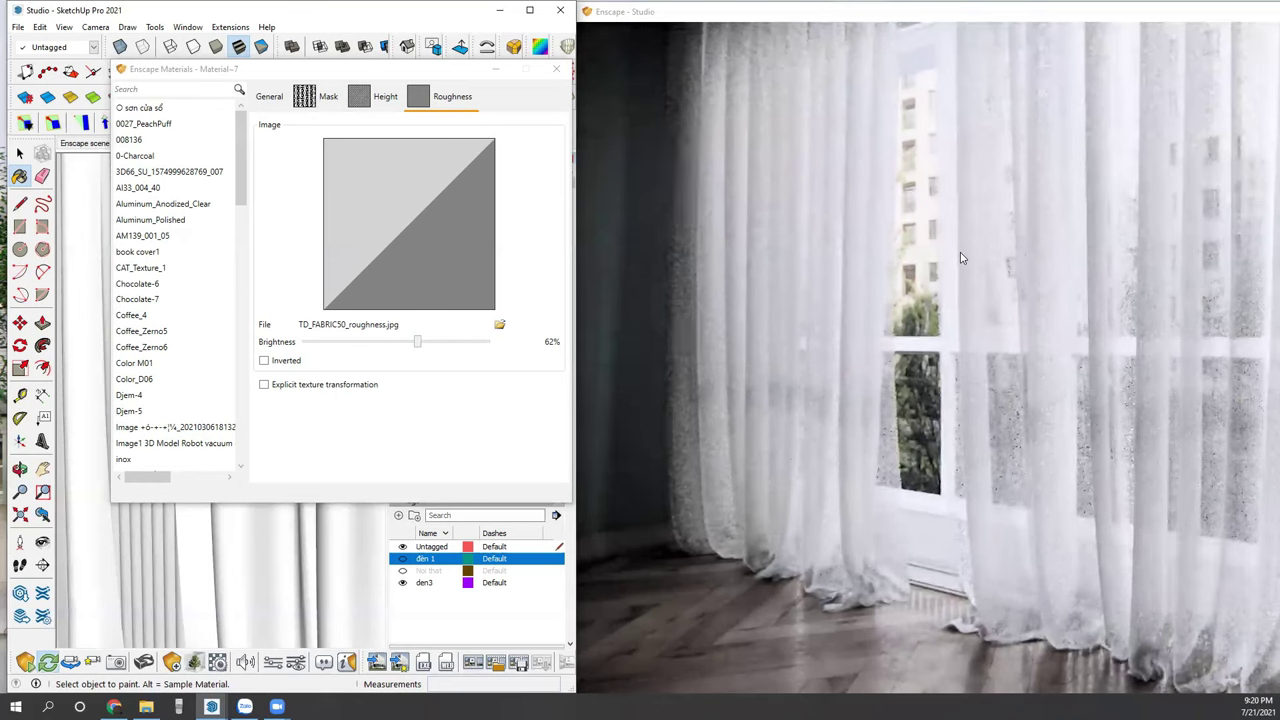
left_click(401, 77)
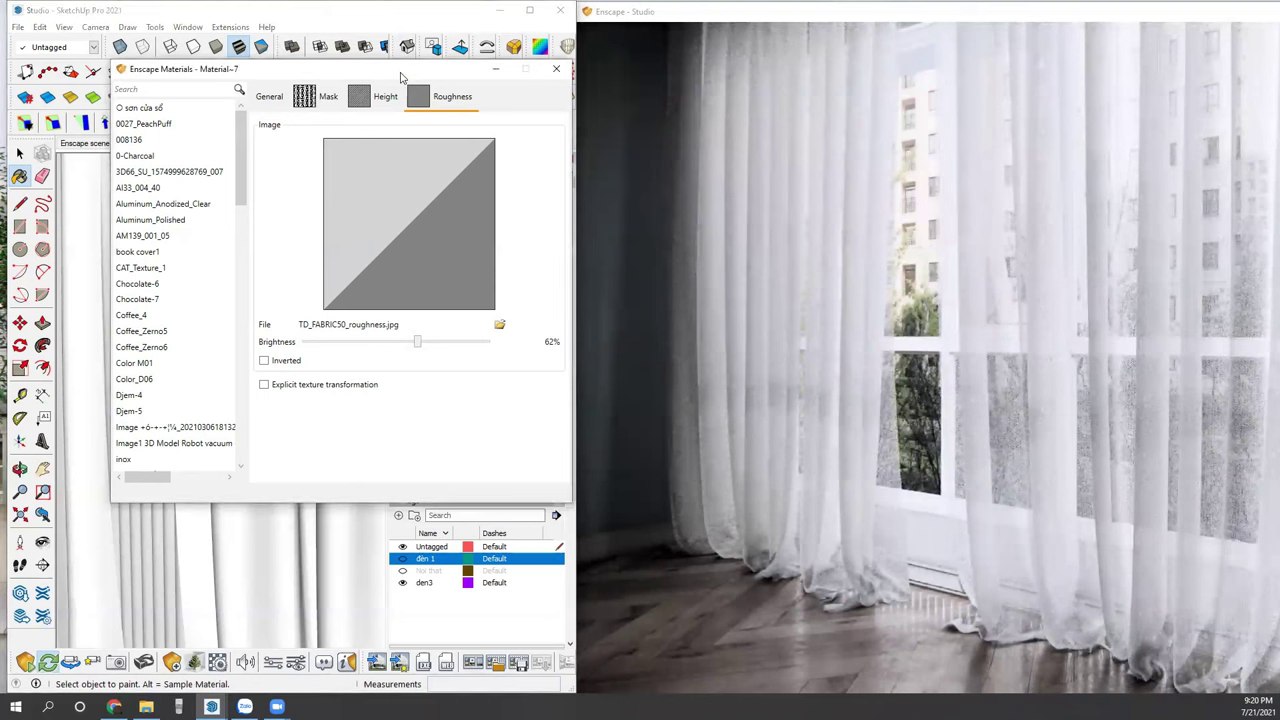
mouse_move(277, 410)
middle_mouse_down()
mouse_move(180, 429)
mouse_move(251, 509)
mouse_move(300, 440)
middle_mouse_up()
key("space")
Step: Collapse the Materials tray and orbit to the window frame and curtains
middle_click_drag(194, 394, 166, 417)
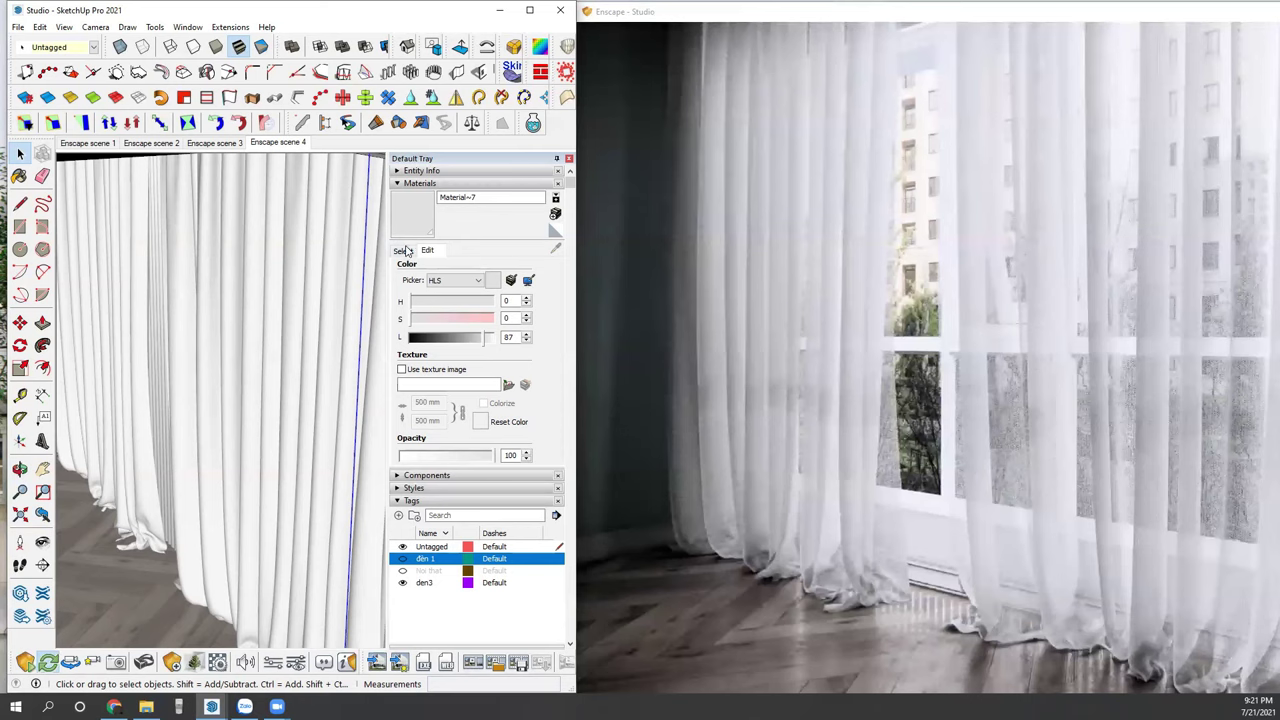
left_click(418, 184)
mouse_move(244, 420)
middle_mouse_down()
mouse_move(134, 386)
mouse_move(12, 410)
middle_mouse_up()
mouse_move(243, 451)
middle_mouse_down()
mouse_move(257, 351)
mouse_move(285, 298)
middle_mouse_up()
middle_click_drag(271, 437, 352, 466)
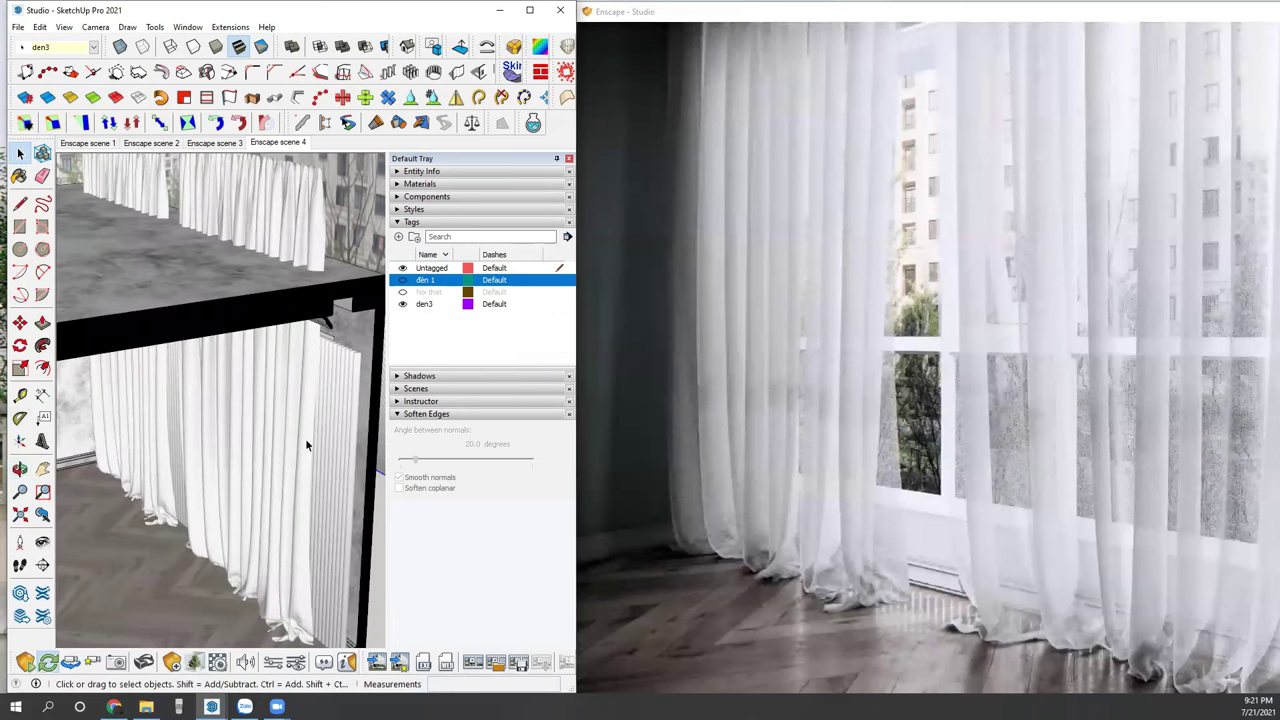
Step: Hide the tall flat panel standing beside the window frame
left_click(344, 421)
middle_click_drag(320, 374, 238, 375)
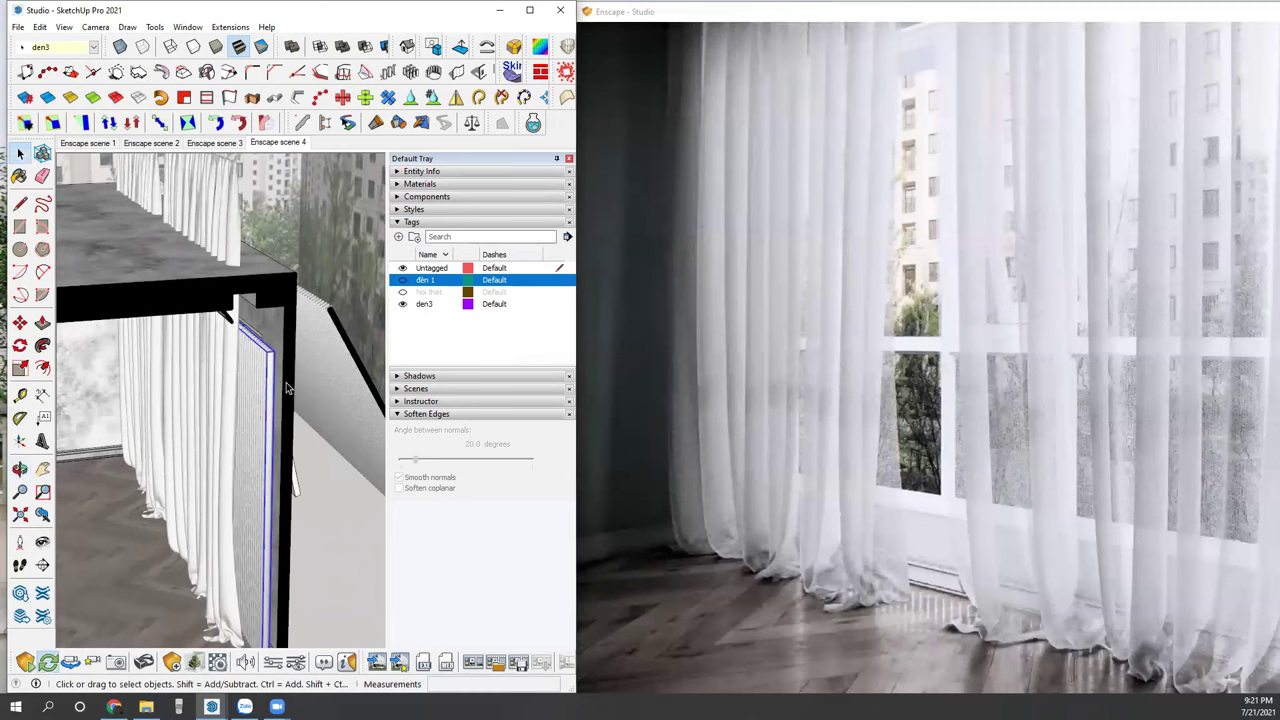
right_click(250, 367)
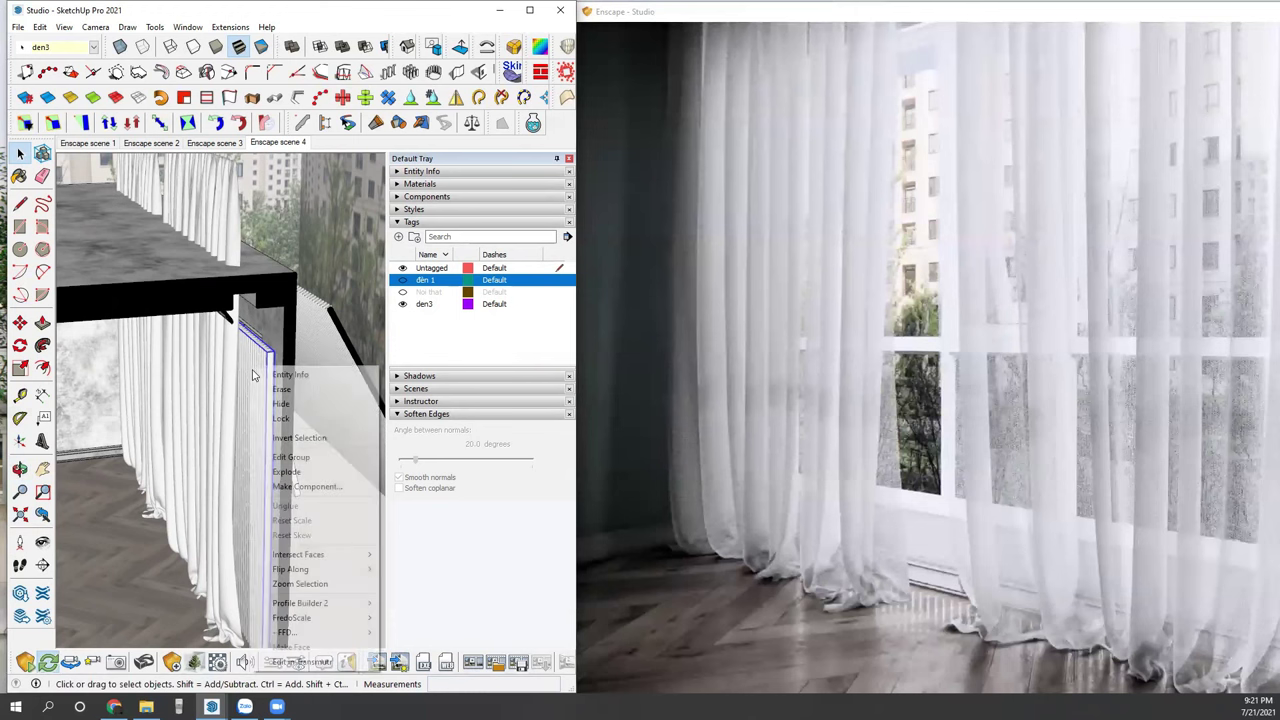
left_click(299, 405)
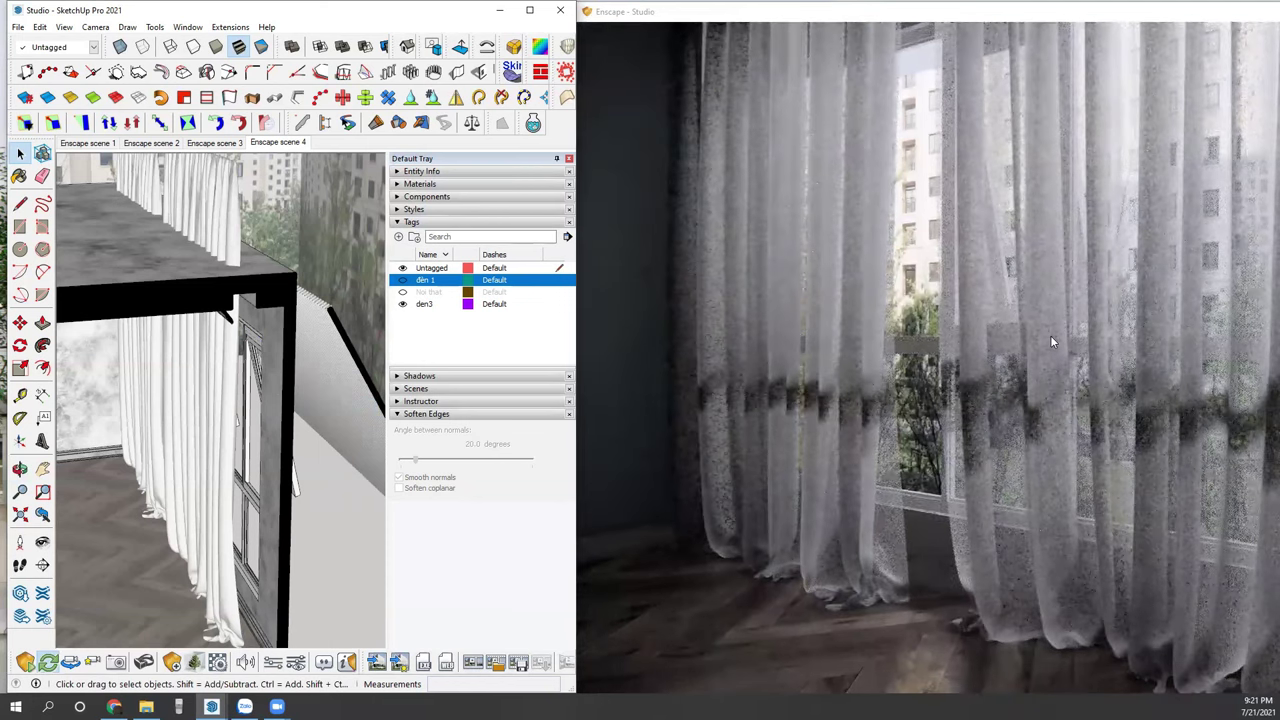
mouse_move(1050, 342)
left_mouse_down()
mouse_move(1014, 303)
mouse_move(1008, 271)
left_mouse_up()
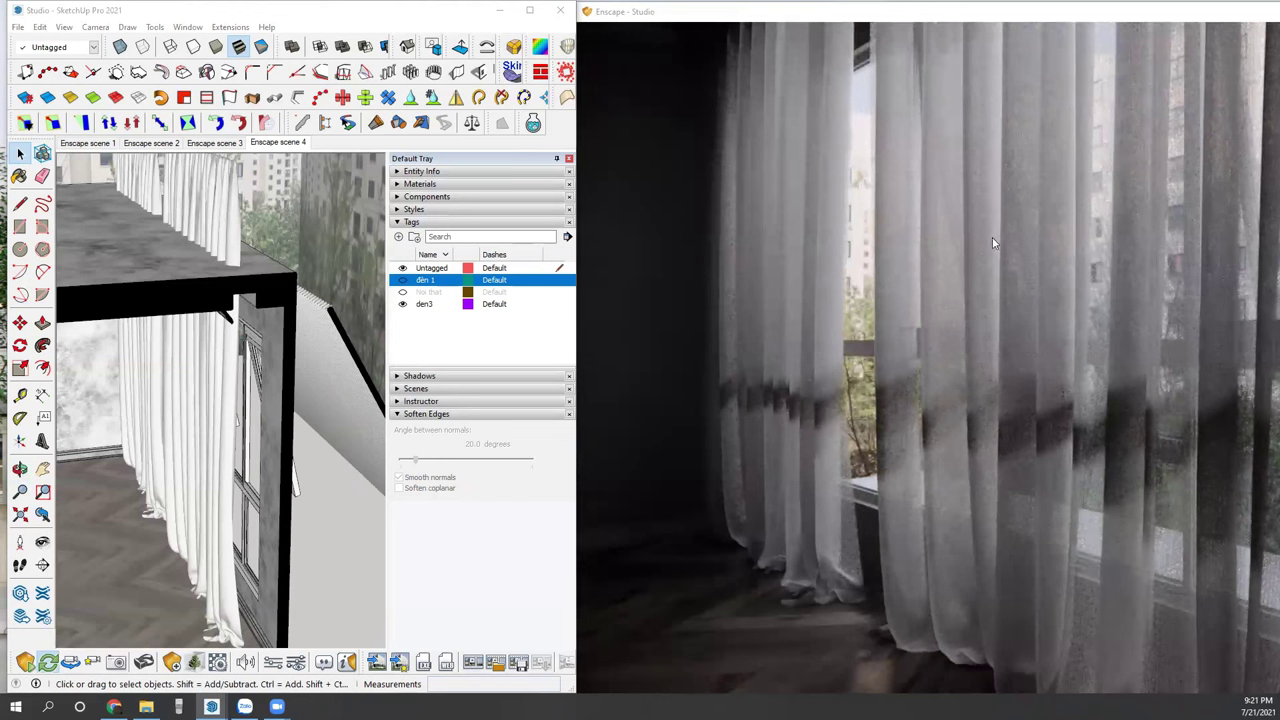
Step: Hide the dark slanted balcony-edge strip and review the curtains in the Enscape render
left_click(325, 350)
right_click(324, 338)
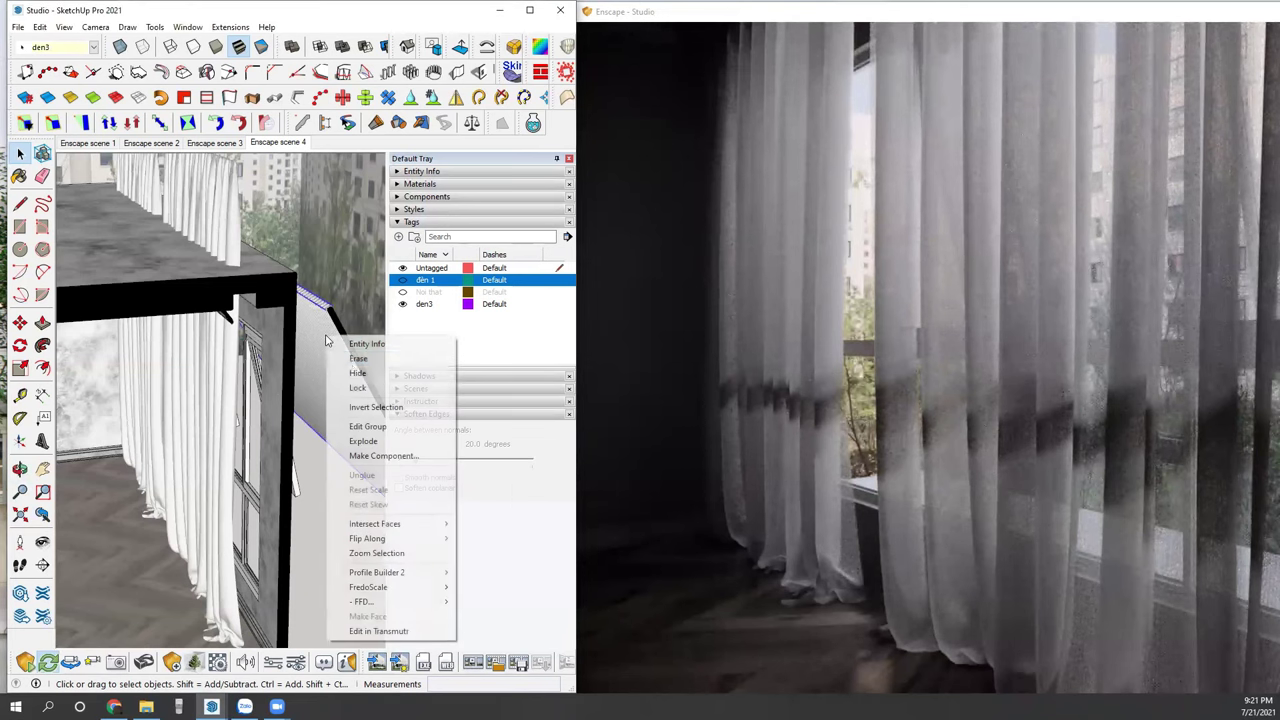
left_click(357, 373)
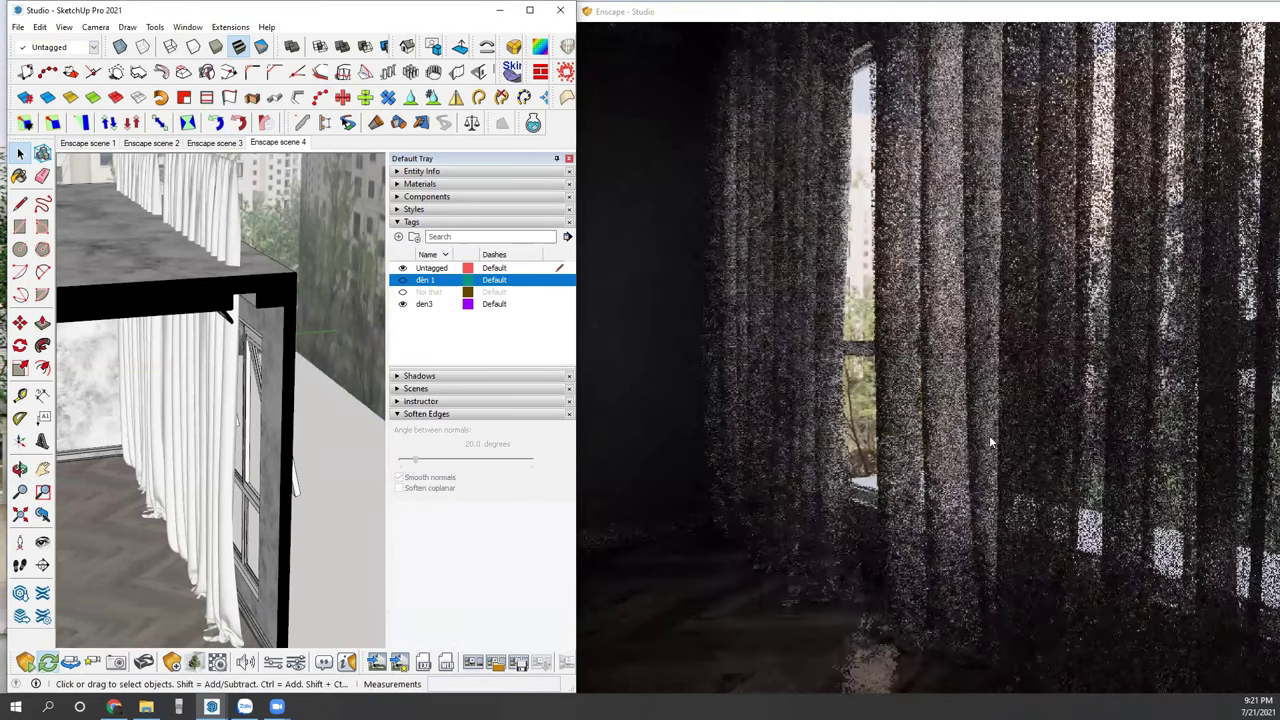
left_click(997, 343)
scroll(997, 345, "up", 4)
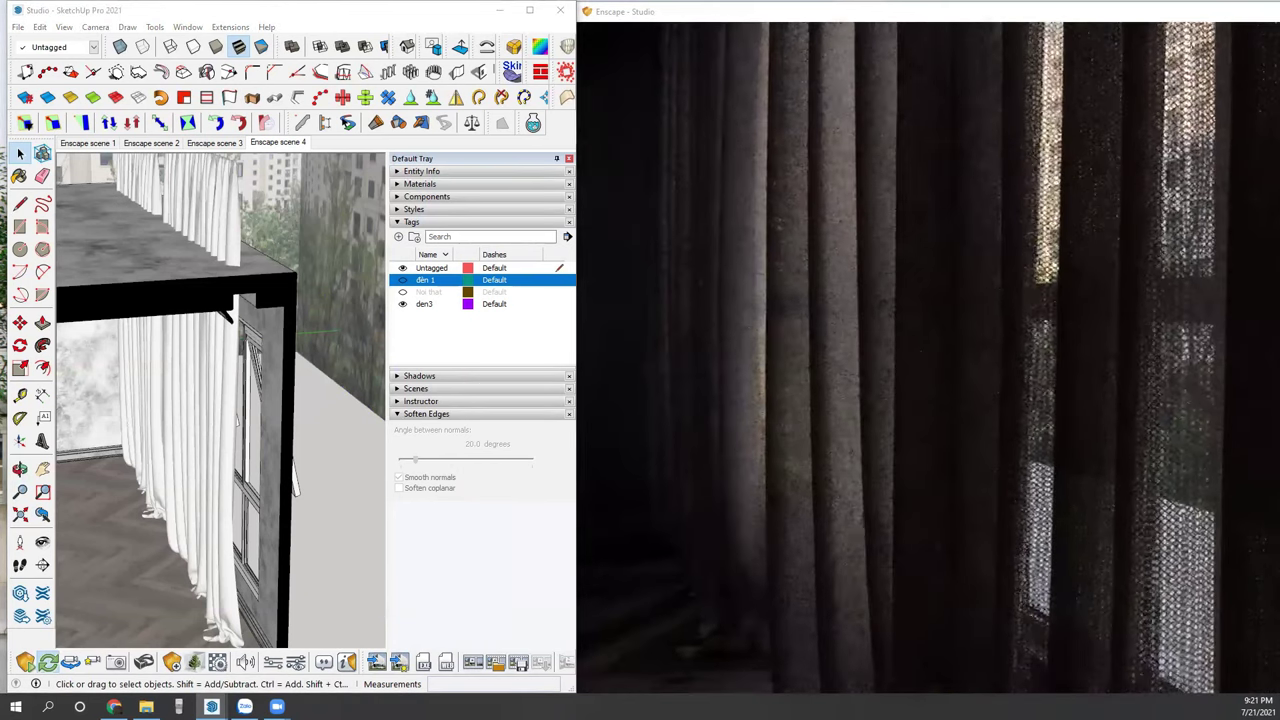
scroll(996, 274, "down", 2)
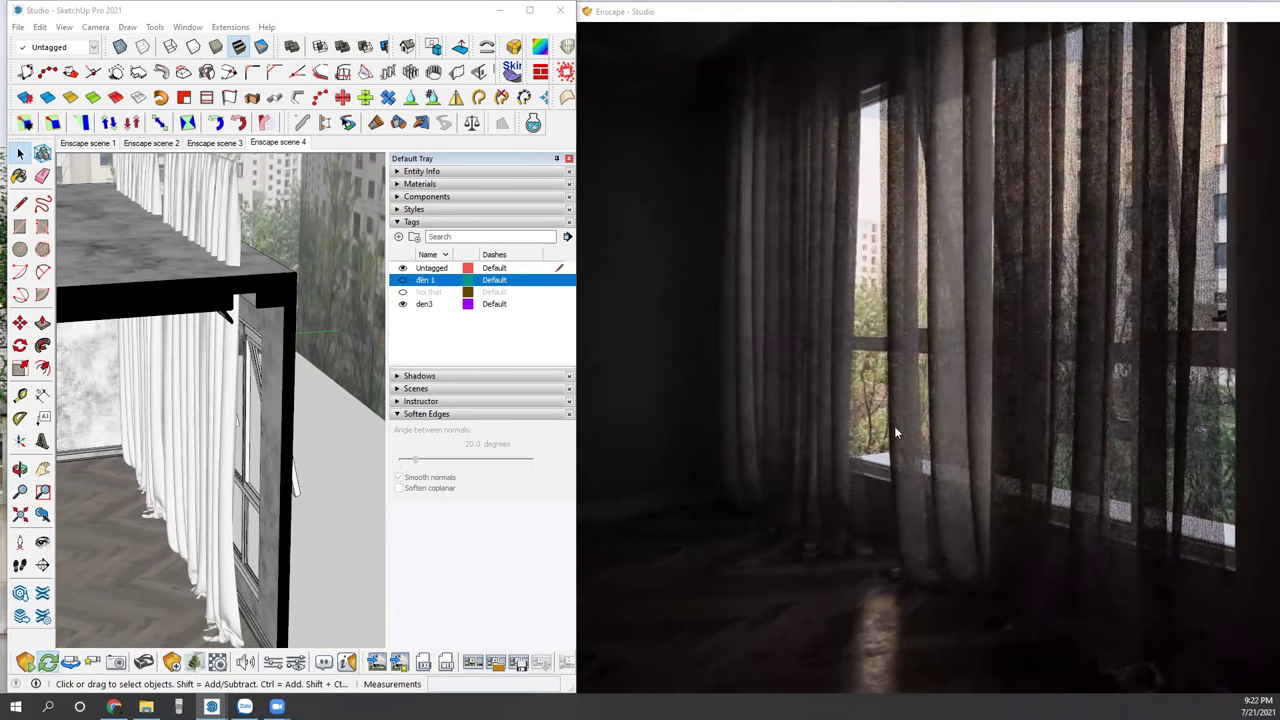
mouse_move(229, 425)
middle_mouse_down()
mouse_move(322, 326)
mouse_move(333, 402)
mouse_move(181, 405)
mouse_move(167, 419)
mouse_move(114, 586)
middle_mouse_up()
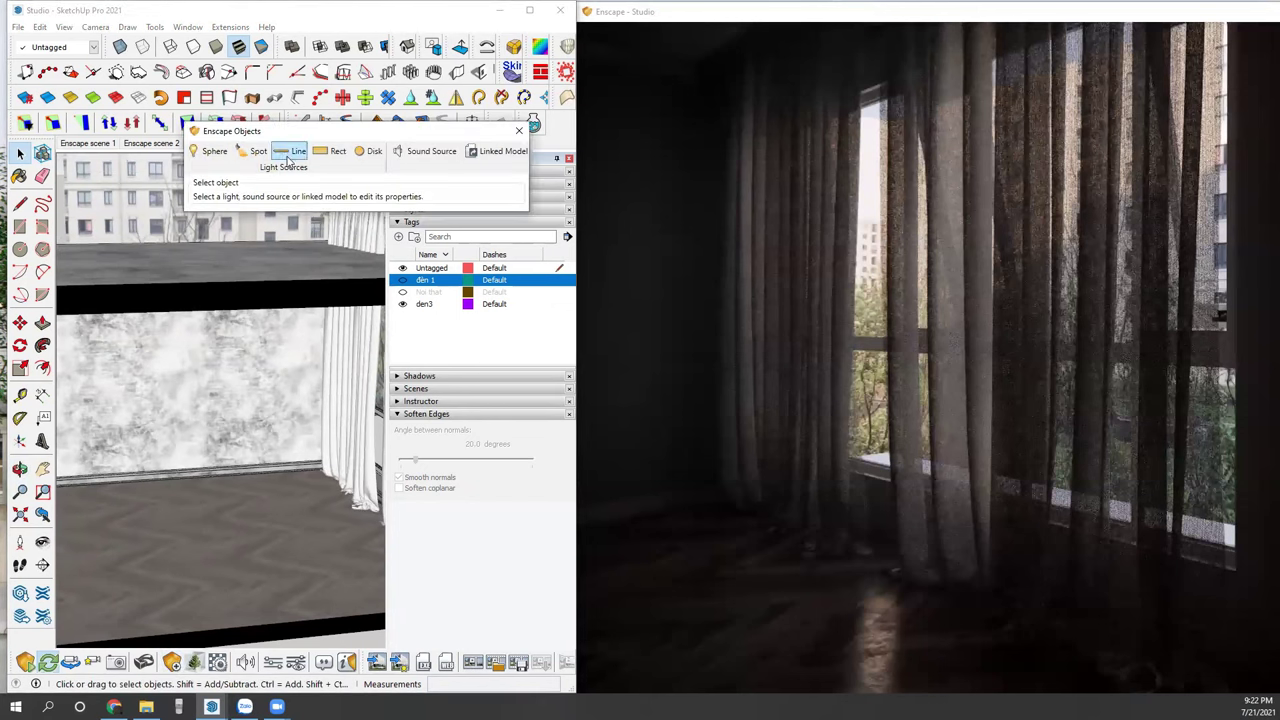
Step: Place a new Enscape line light on the room wall
middle_click_drag(160, 420, 82, 398)
scroll(82, 398, "up", 3)
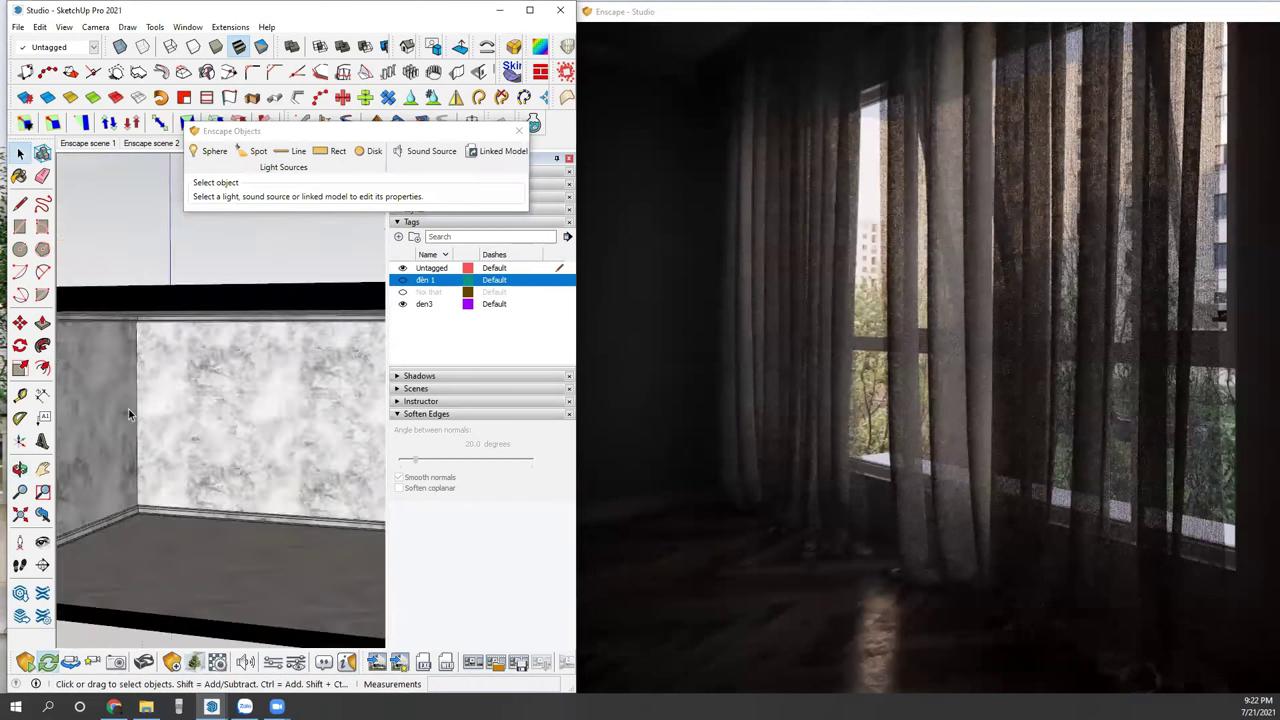
scroll(82, 398, "up", 3)
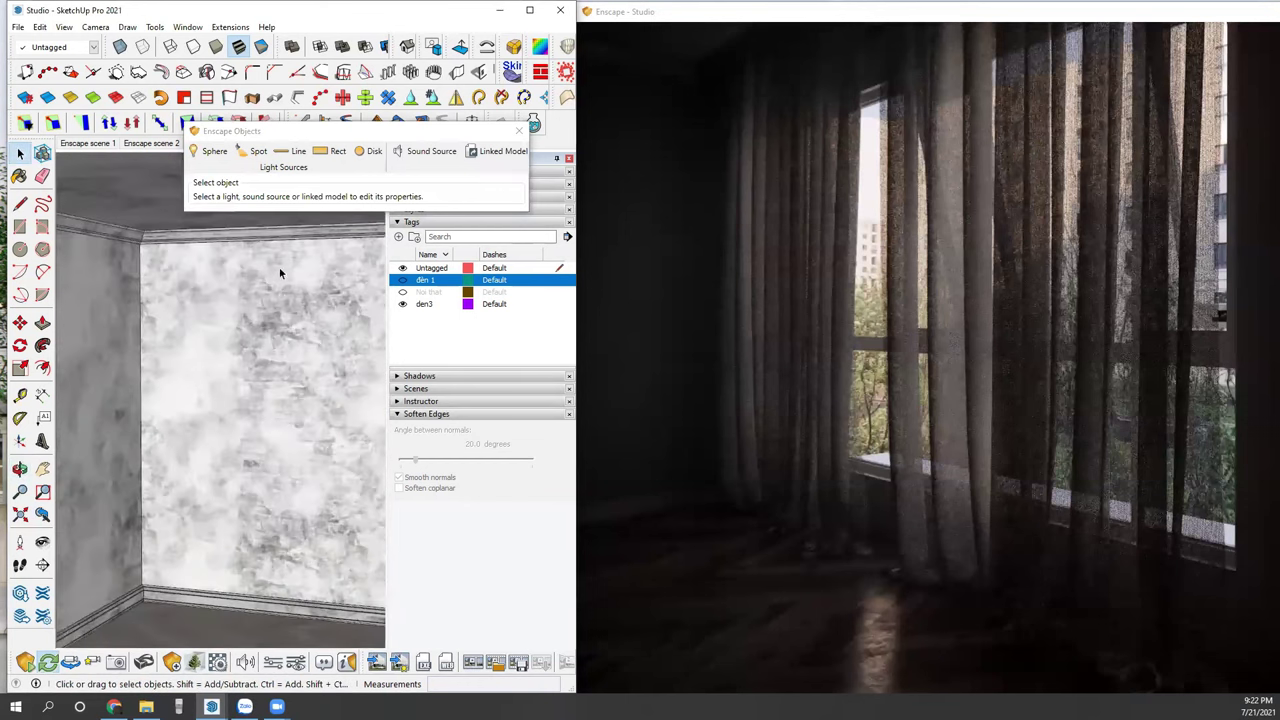
left_click(148, 374)
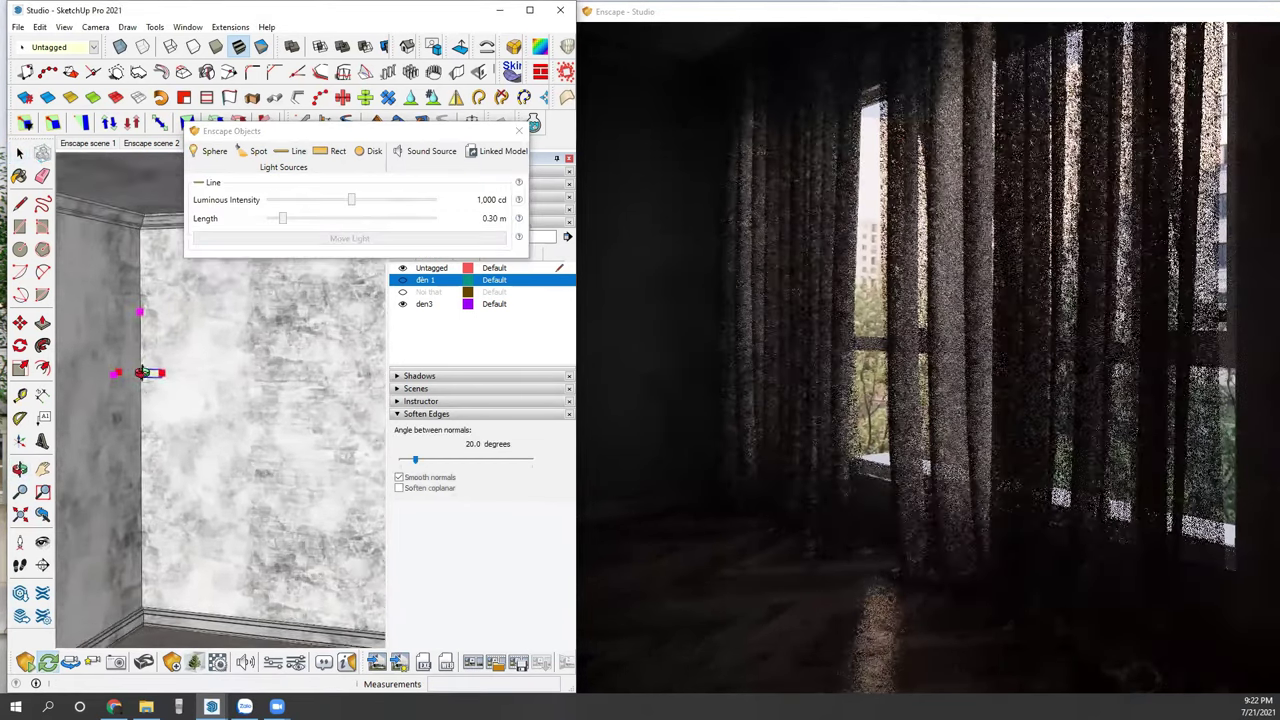
scroll(160, 408, "up", 2)
Step: Rotate the line light 90° so it stands upright
key("q")
left_click(227, 371)
left_click(271, 371)
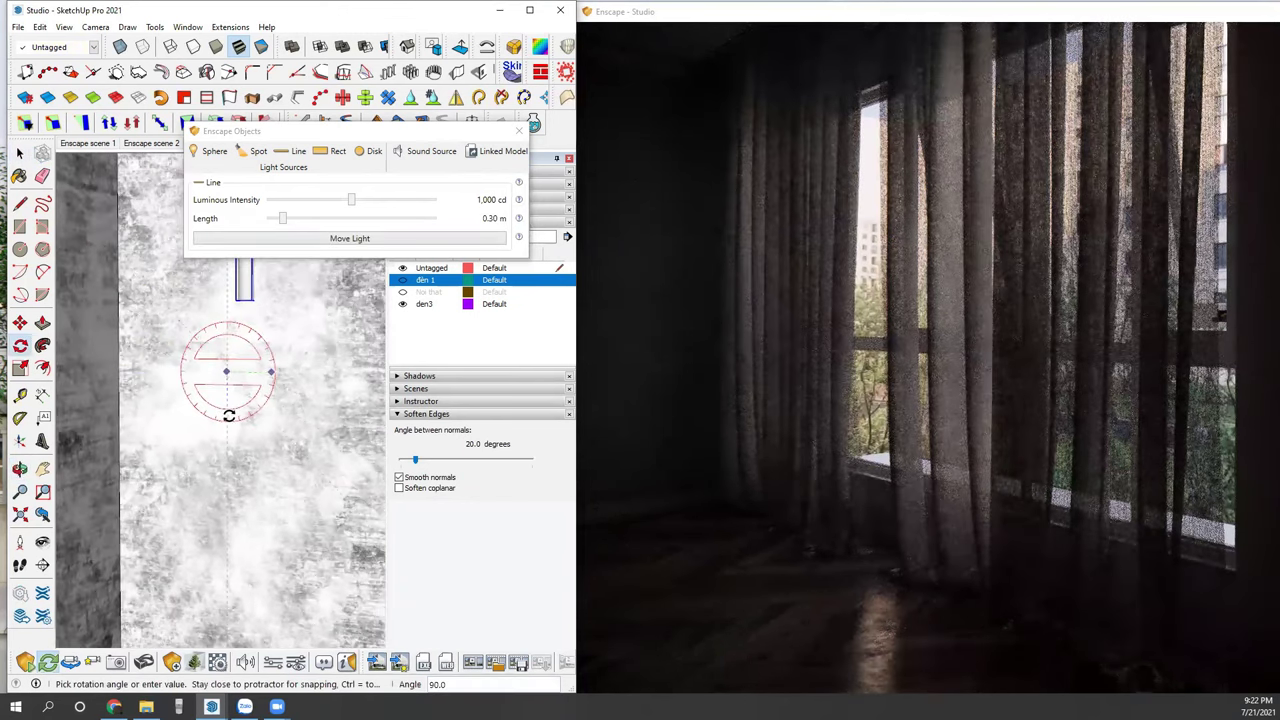
left_click(229, 415)
scroll(243, 380, "down", 3)
Step: Move the upright line light down to floor level beside the curtains
key("m")
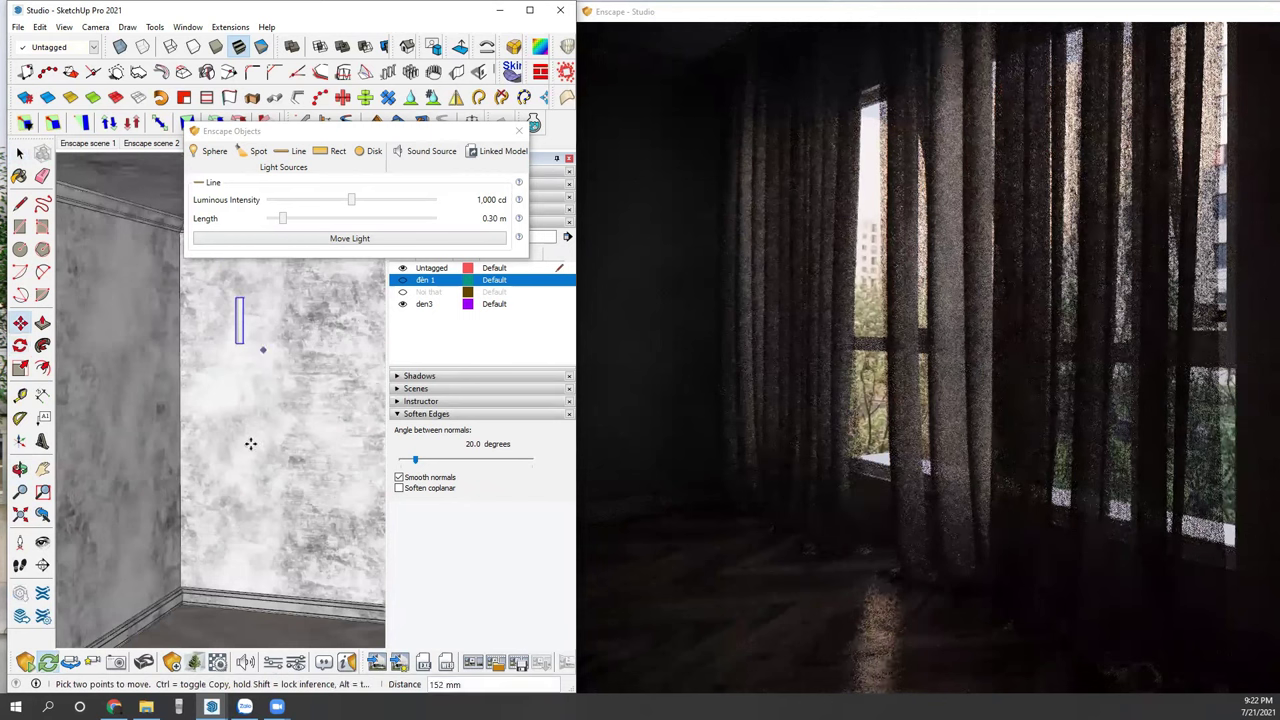
scroll(250, 500, "down", 1)
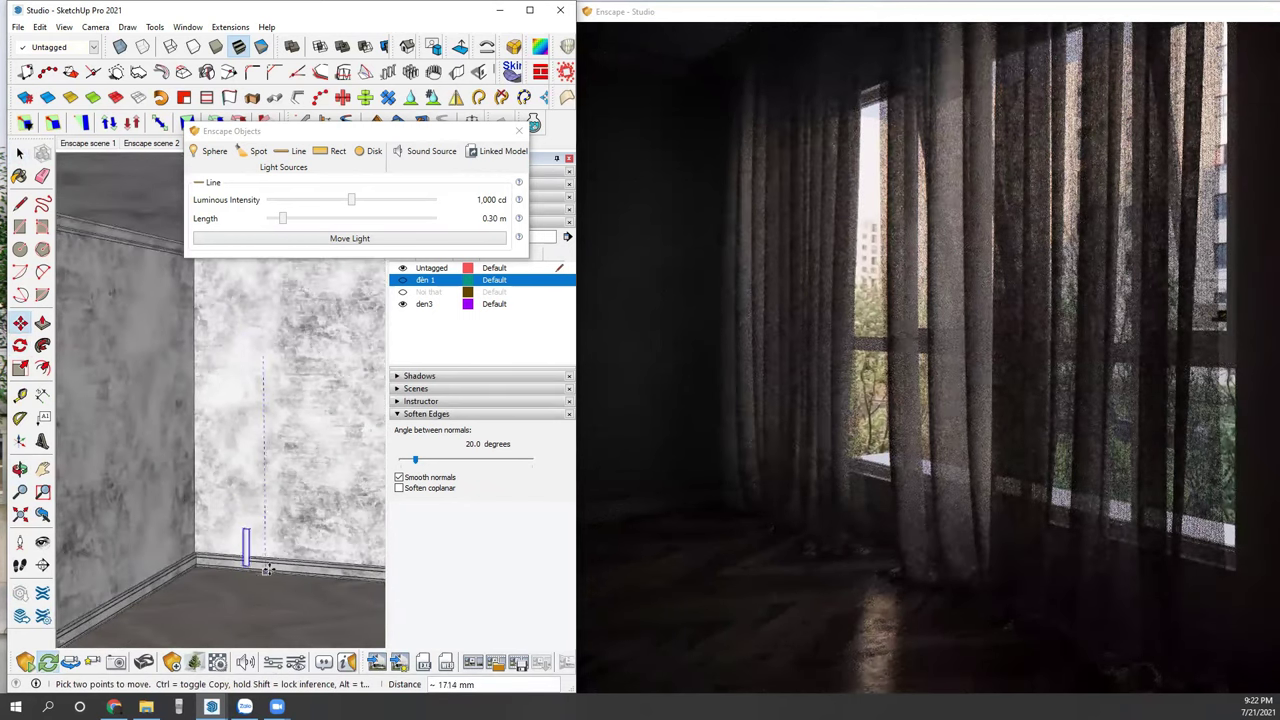
left_click(252, 558)
scroll(253, 557, "up", 1)
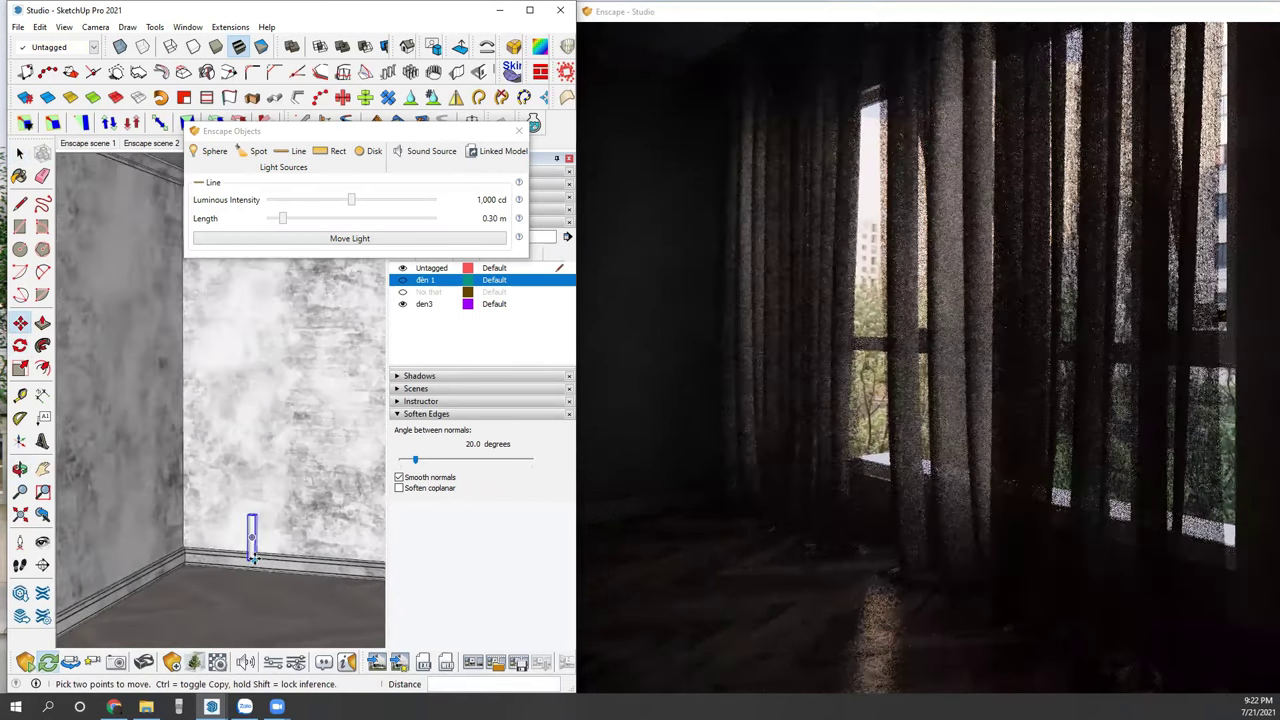
scroll(230, 500, "down", 3)
Step: Orbit and zoom around the room to check the new light by the curtains
mouse_move(200, 470)
middle_mouse_down()
mouse_move(343, 500)
mouse_move(176, 421)
middle_mouse_up()
scroll(355, 488, "up", 3)
scroll(355, 488, "up", 2)
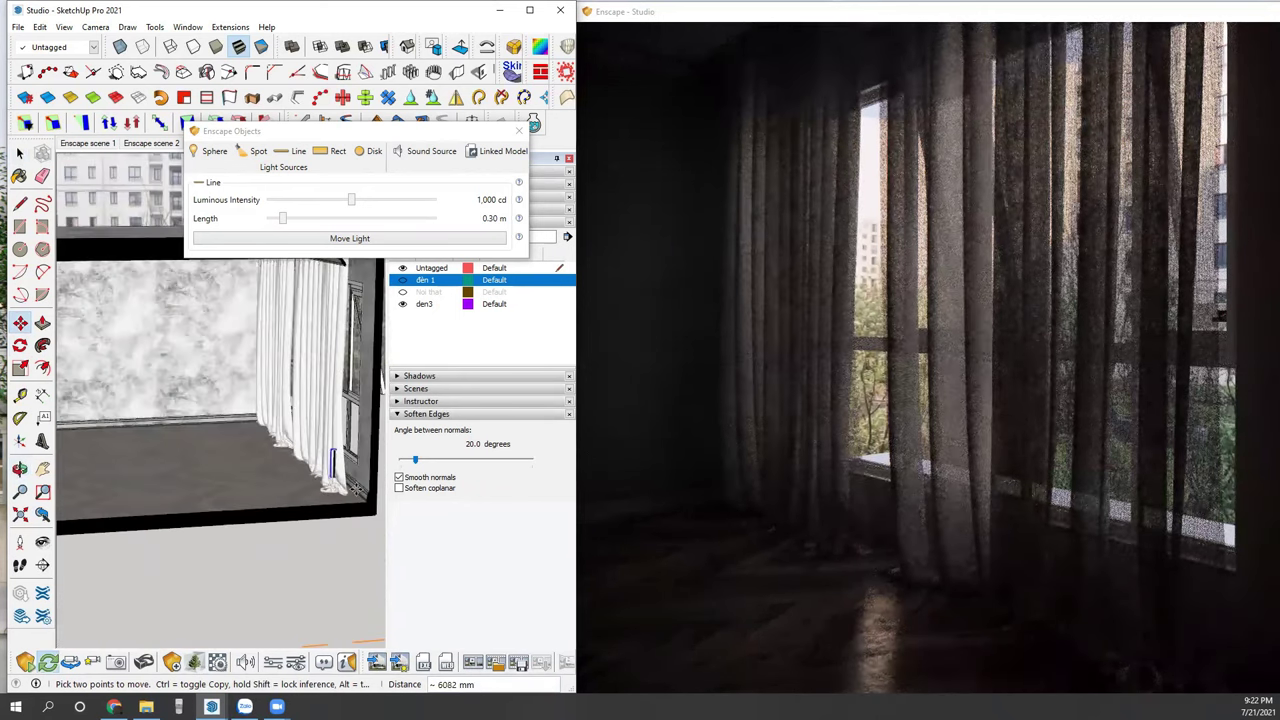
scroll(356, 488, "up", 2)
scroll(360, 500, "up", 2)
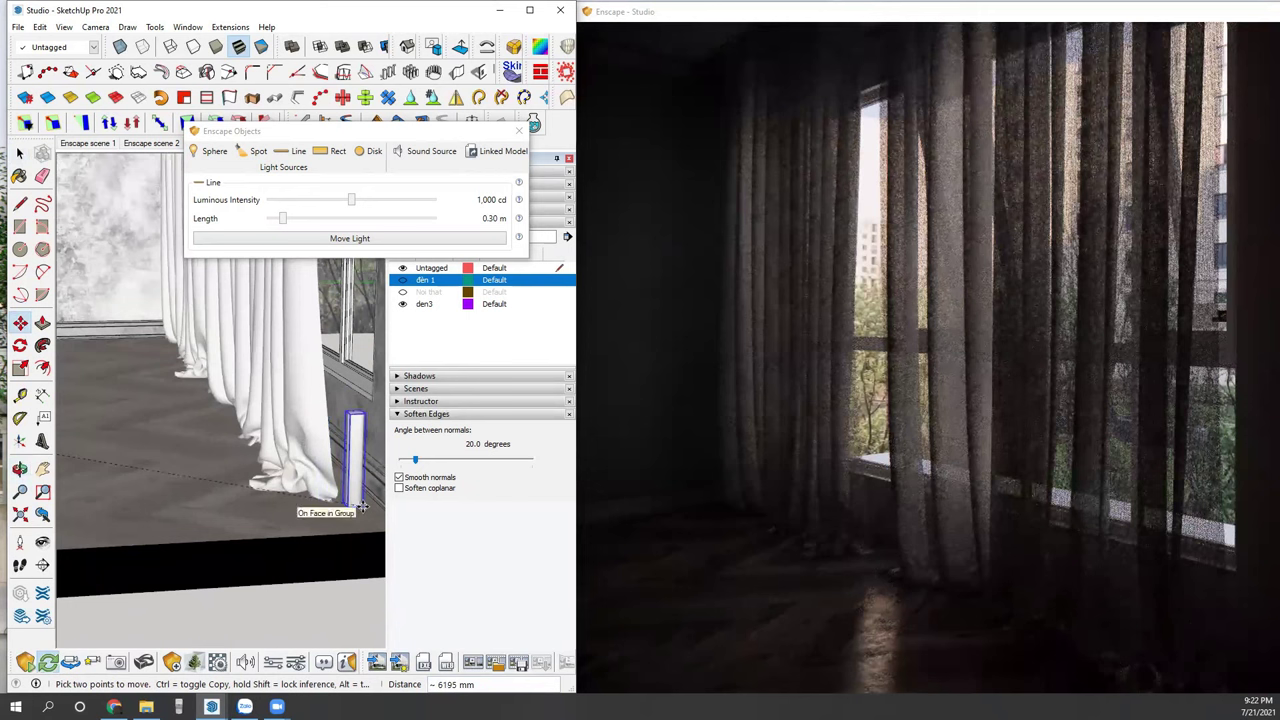
mouse_move(362, 506)
middle_mouse_down()
mouse_move(106, 494)
mouse_move(185, 548)
middle_mouse_up()
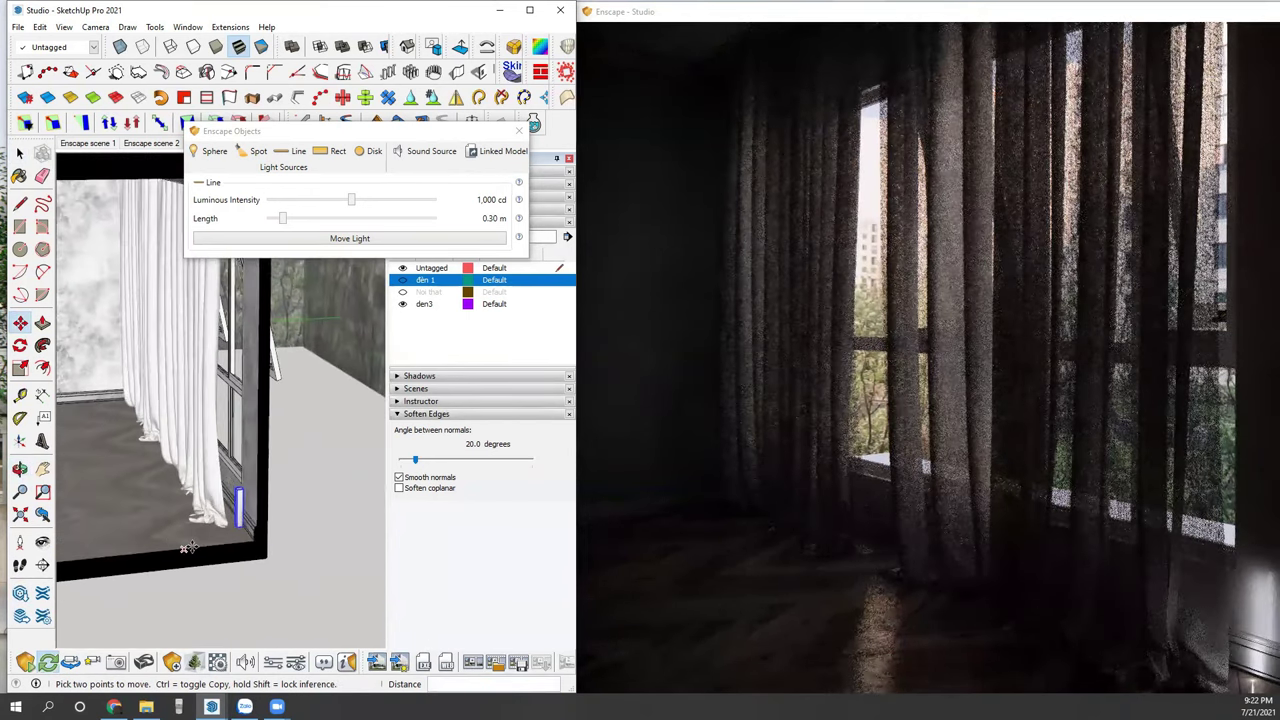
scroll(185, 548, "down", 2)
mouse_move(229, 318)
middle_mouse_down()
mouse_move(178, 376)
mouse_move(220, 412)
middle_mouse_up()
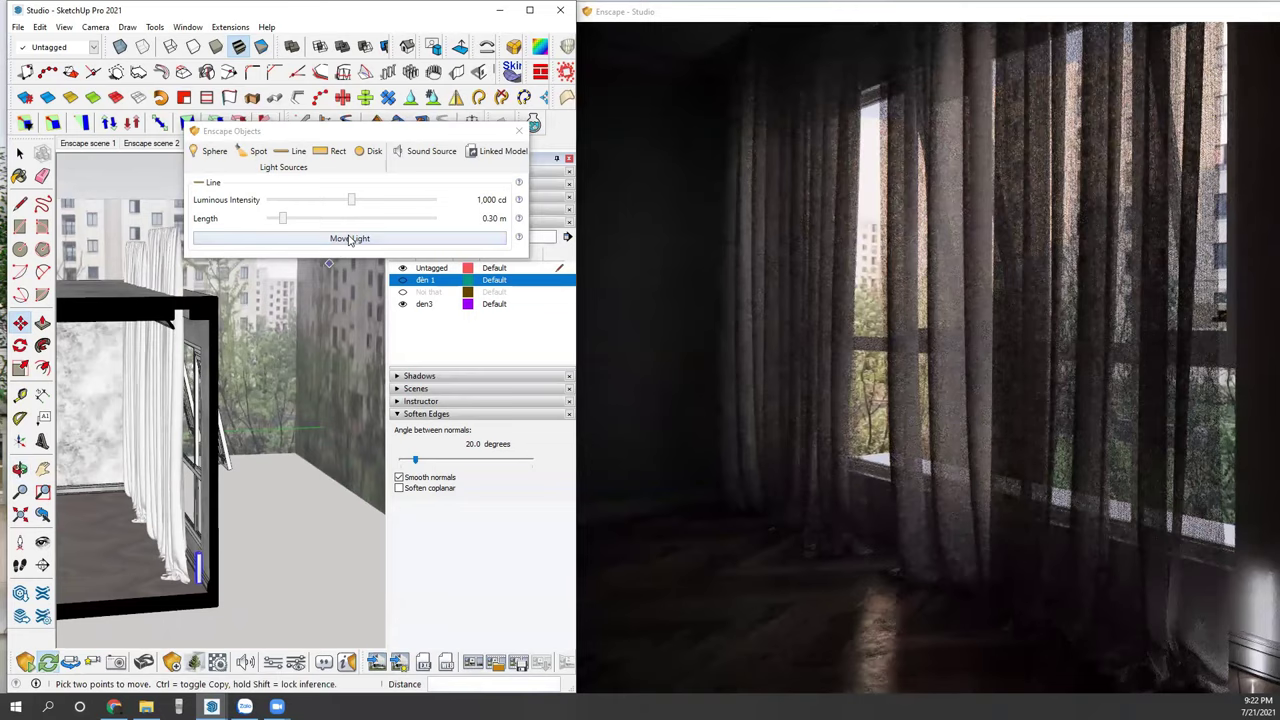
Step: Stretch the line light up the curtain edge to 2.49 m long
left_click(345, 239)
left_click(199, 560)
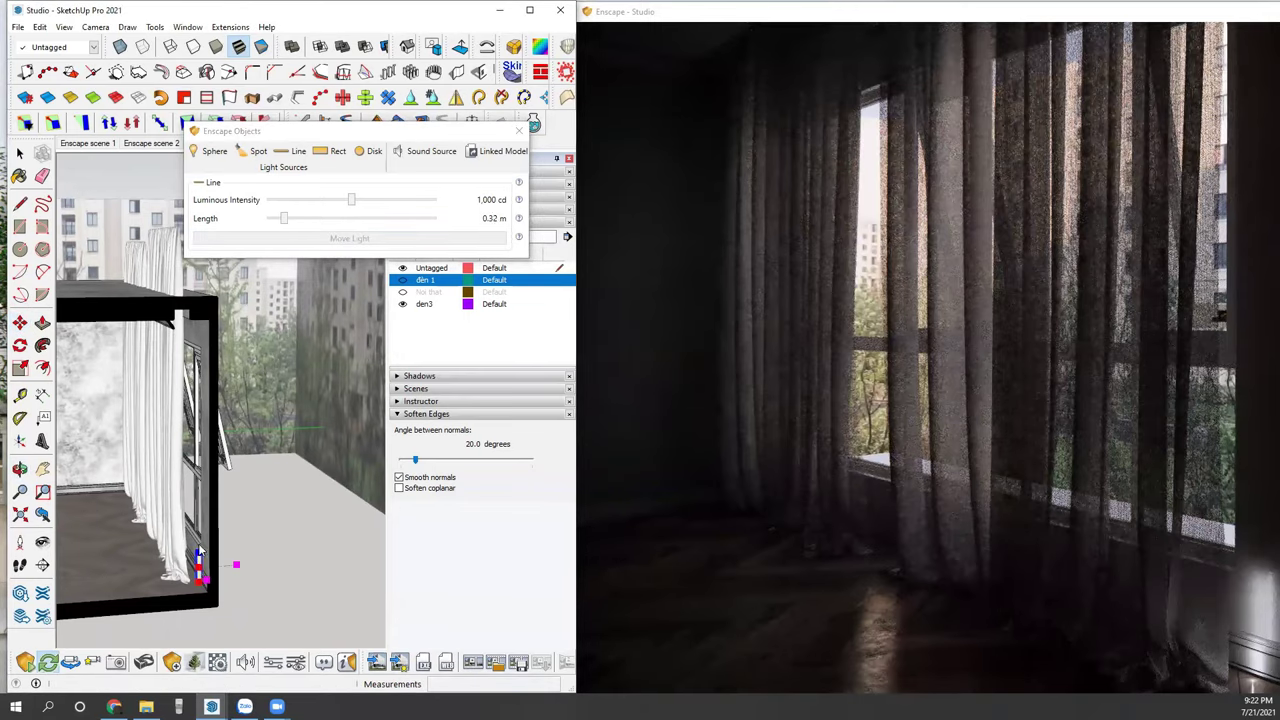
left_click(198, 330)
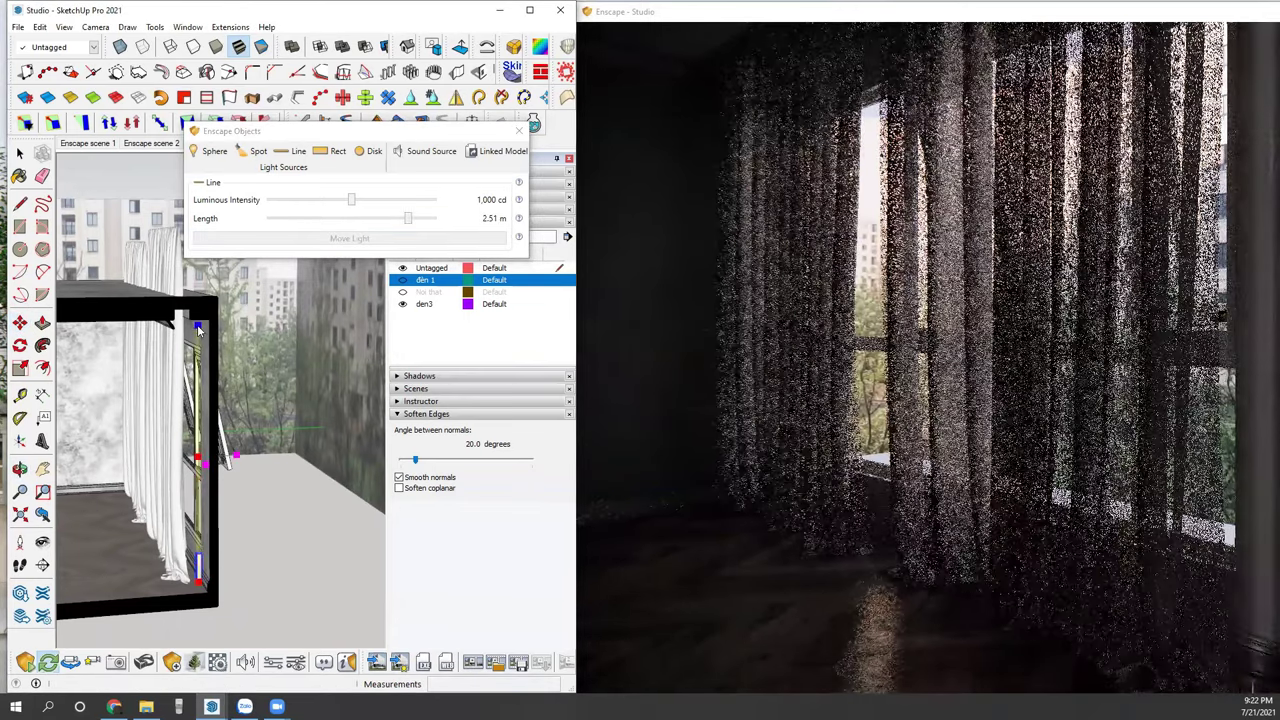
middle_click_drag(161, 487, 273, 630)
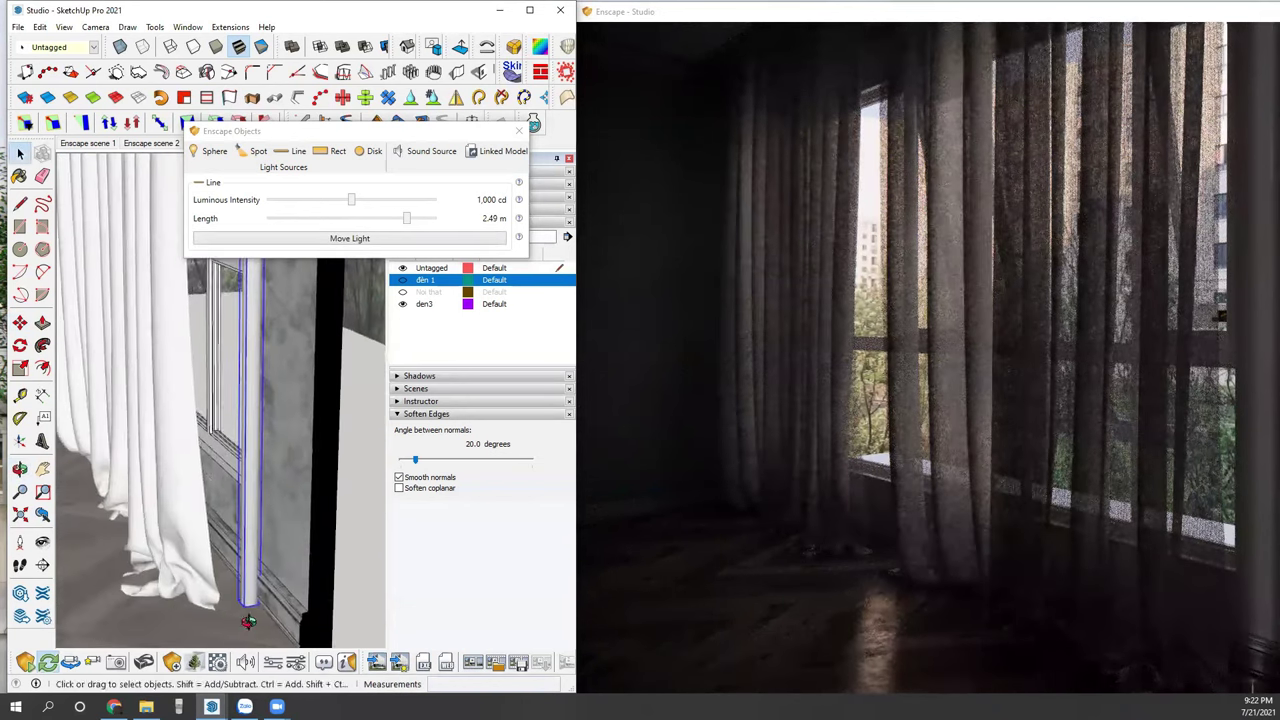
Step: Copy the 2.49 m line light and place the copy beside the original
key("m")
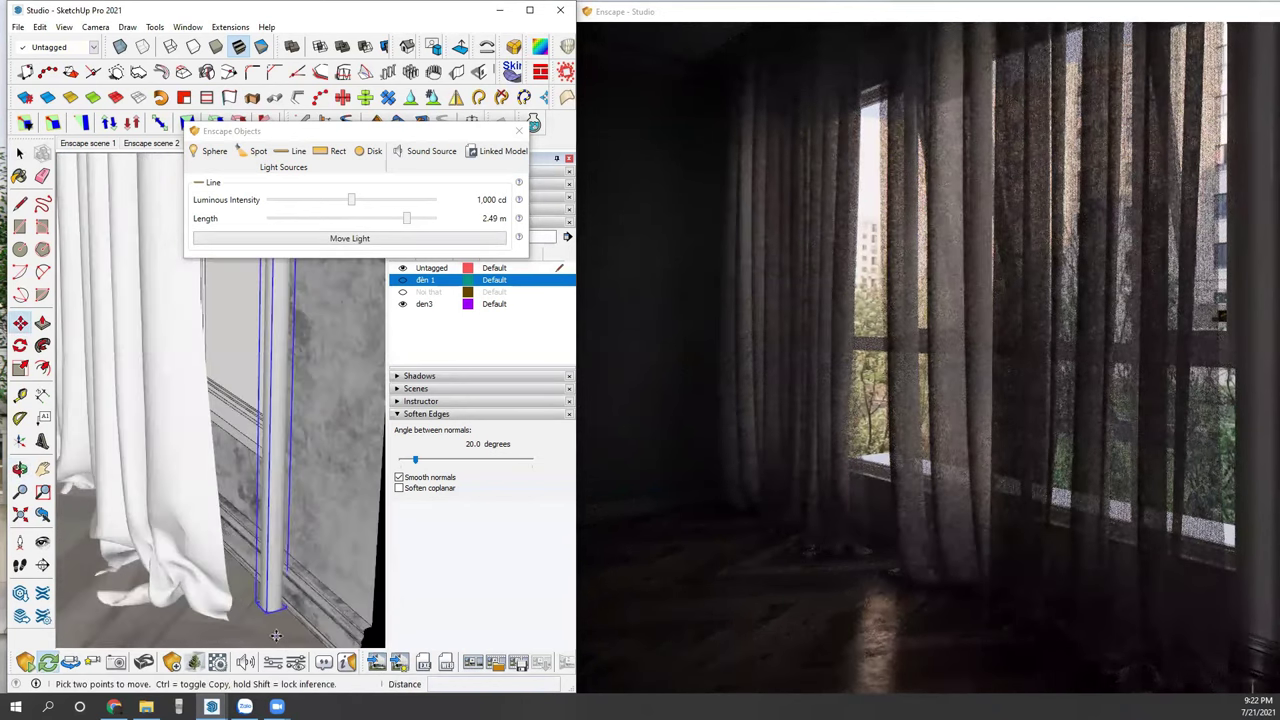
left_click(276, 636)
key("ctrl")
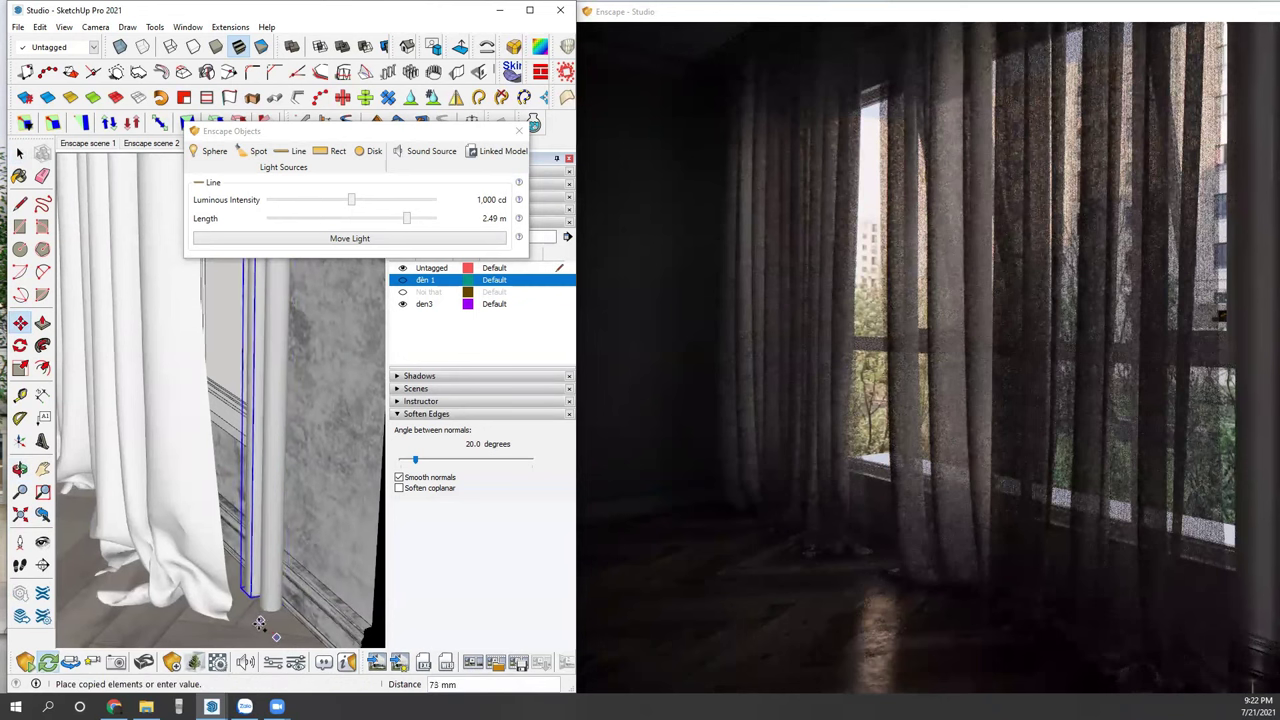
left_click(266, 619)
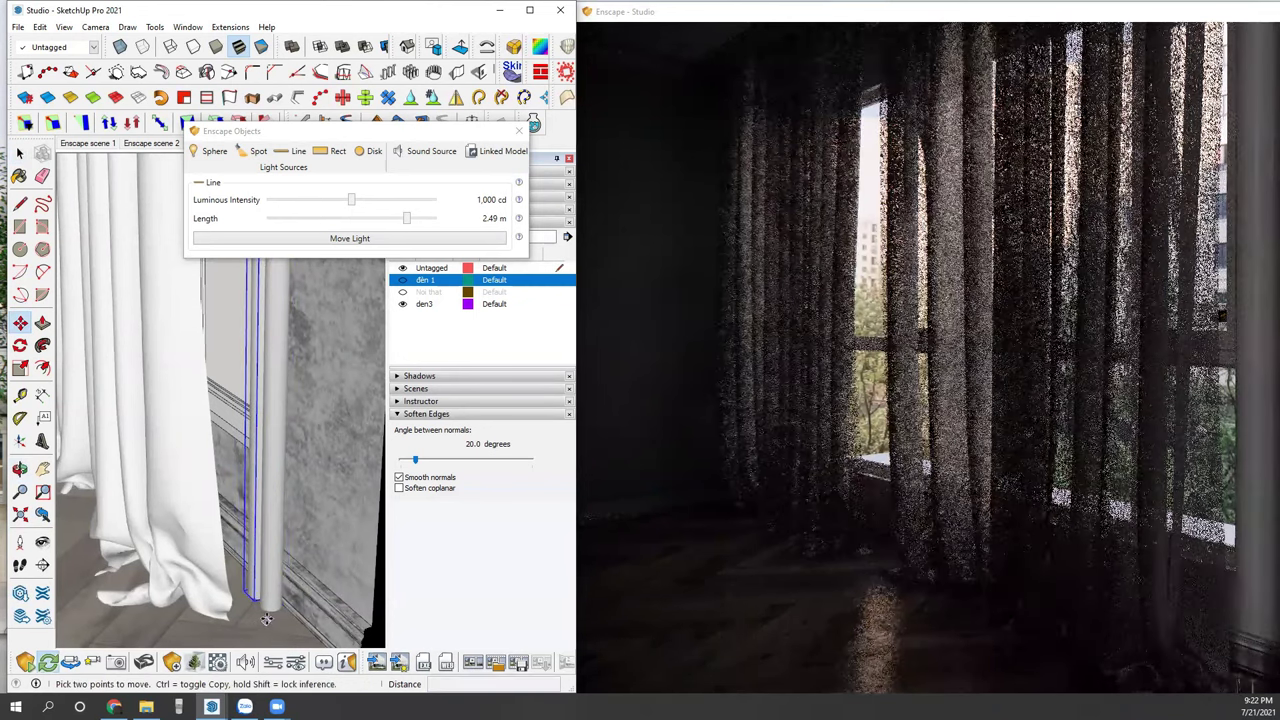
scroll(266, 619, "down", 3)
scroll(266, 615, "down", 2)
scroll(265, 610, "down", 2)
scroll(264, 604, "down", 2)
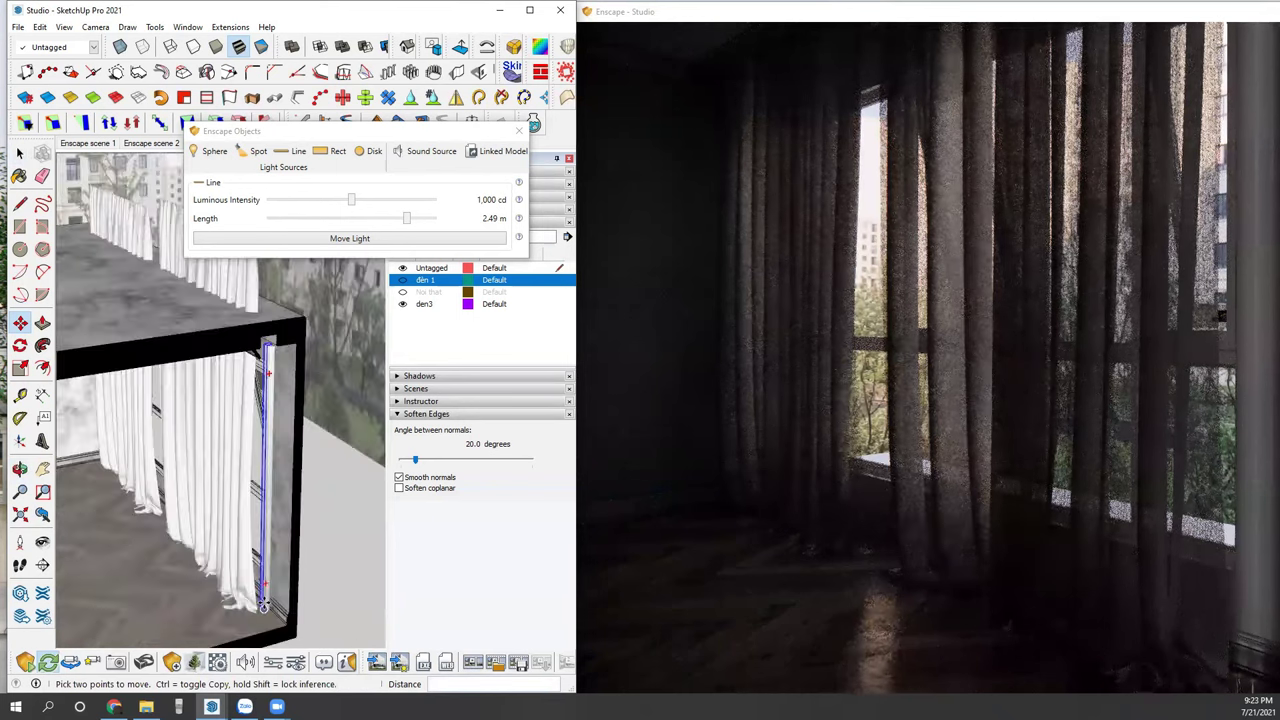
scroll(264, 600, "down", 2)
Step: Orbit around the curtains to check both line lights
key("q")
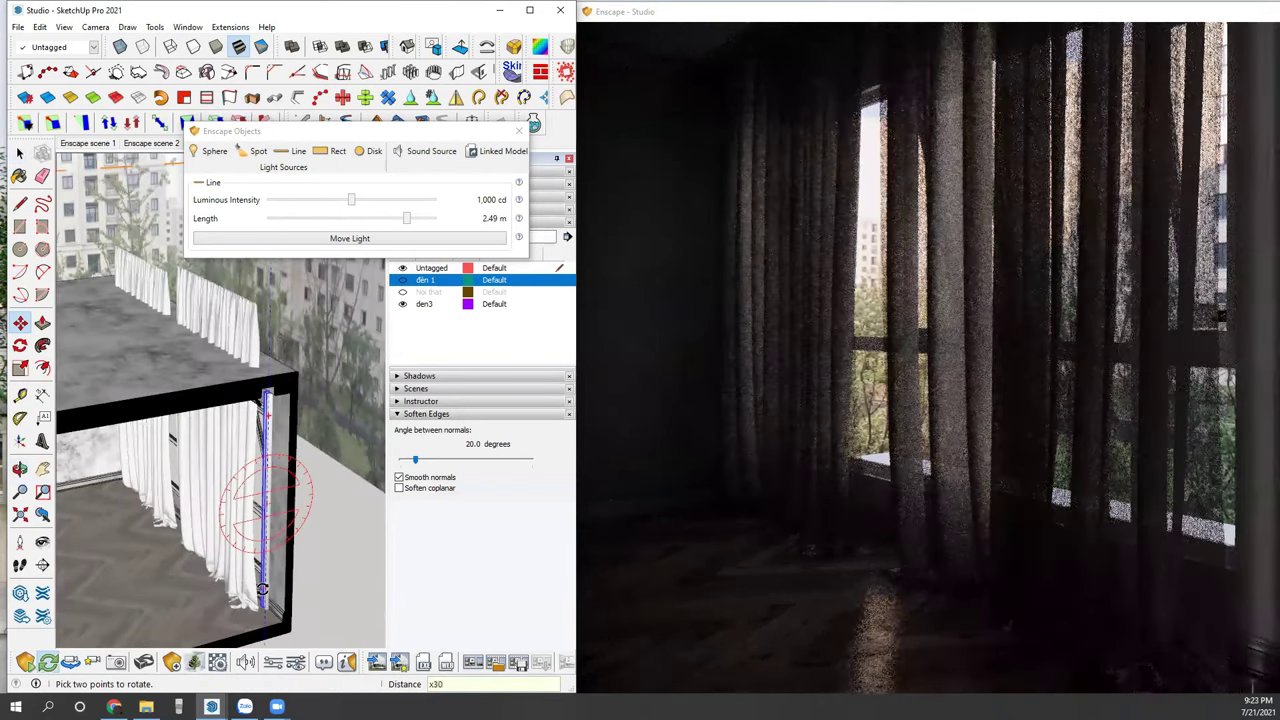
type("x30")
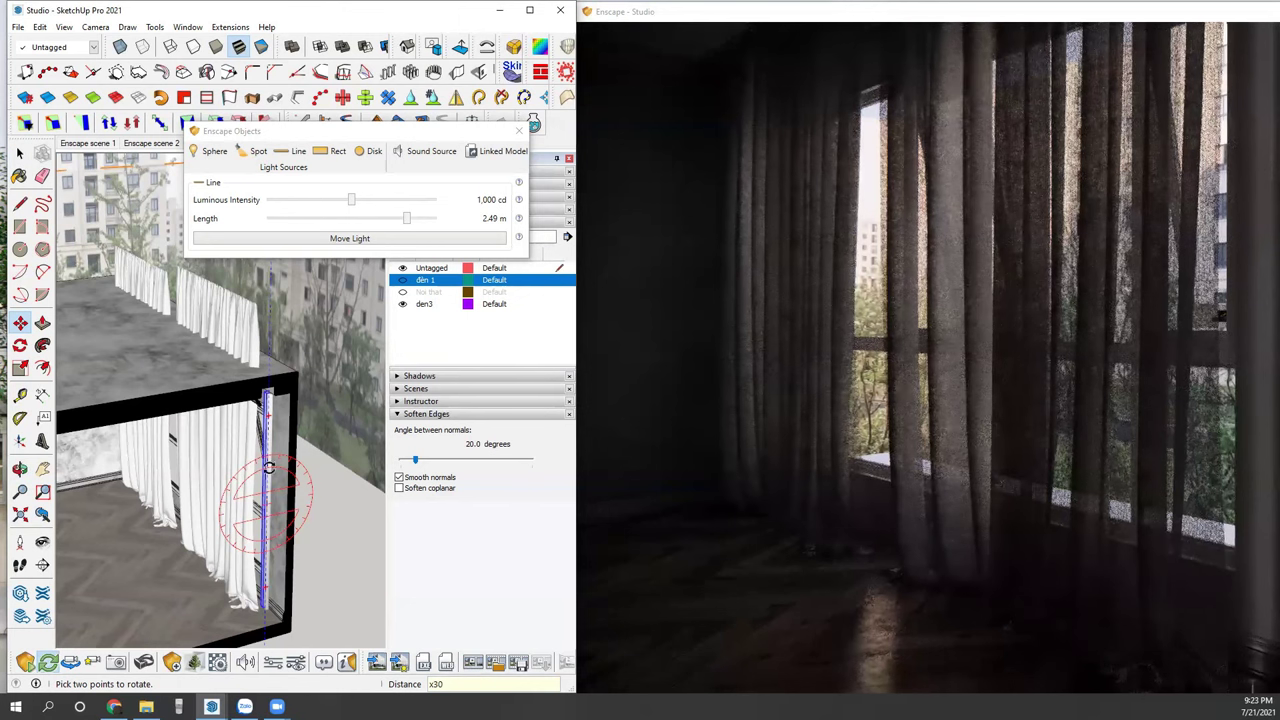
key("m")
mouse_move(248, 457)
middle_mouse_down()
mouse_move(236, 405)
mouse_move(250, 443)
mouse_move(203, 453)
middle_mouse_up()
mouse_move(252, 393)
middle_mouse_down()
mouse_move(223, 354)
mouse_move(260, 357)
middle_mouse_up()
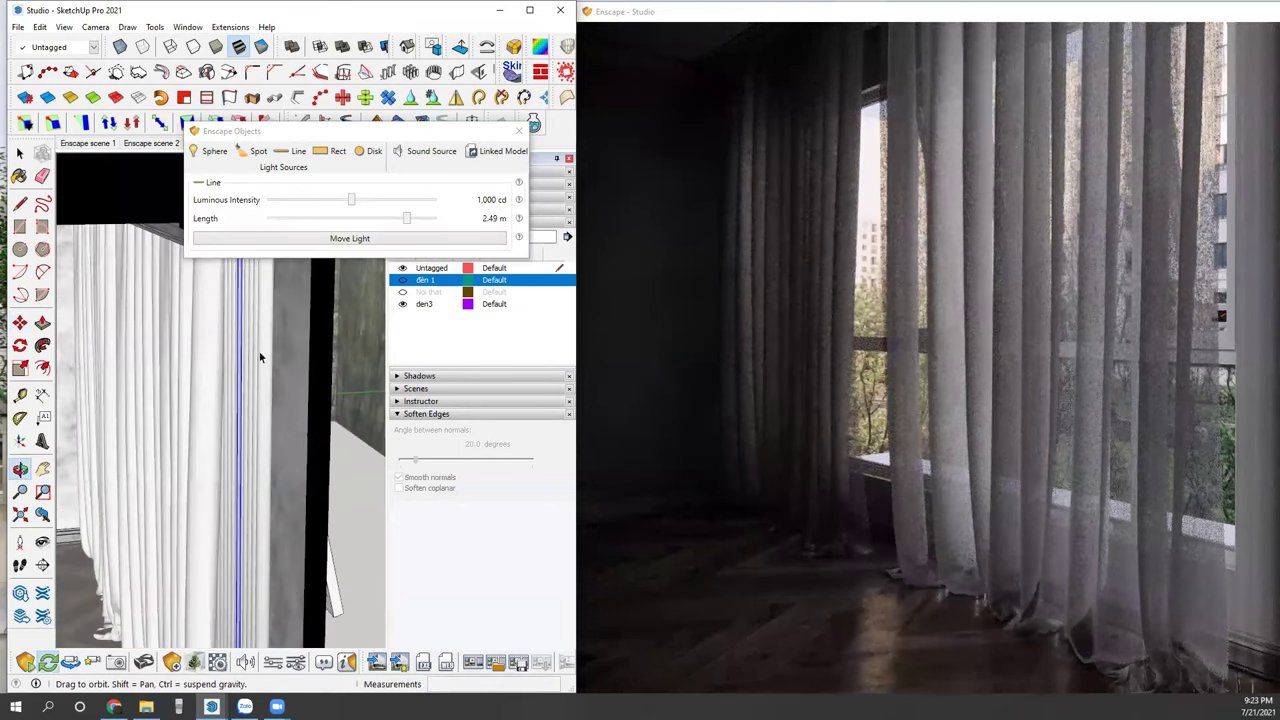
Step: Select the upper and lower line lights to inspect their settings
key("space")
middle_click_drag(280, 423, 112, 385)
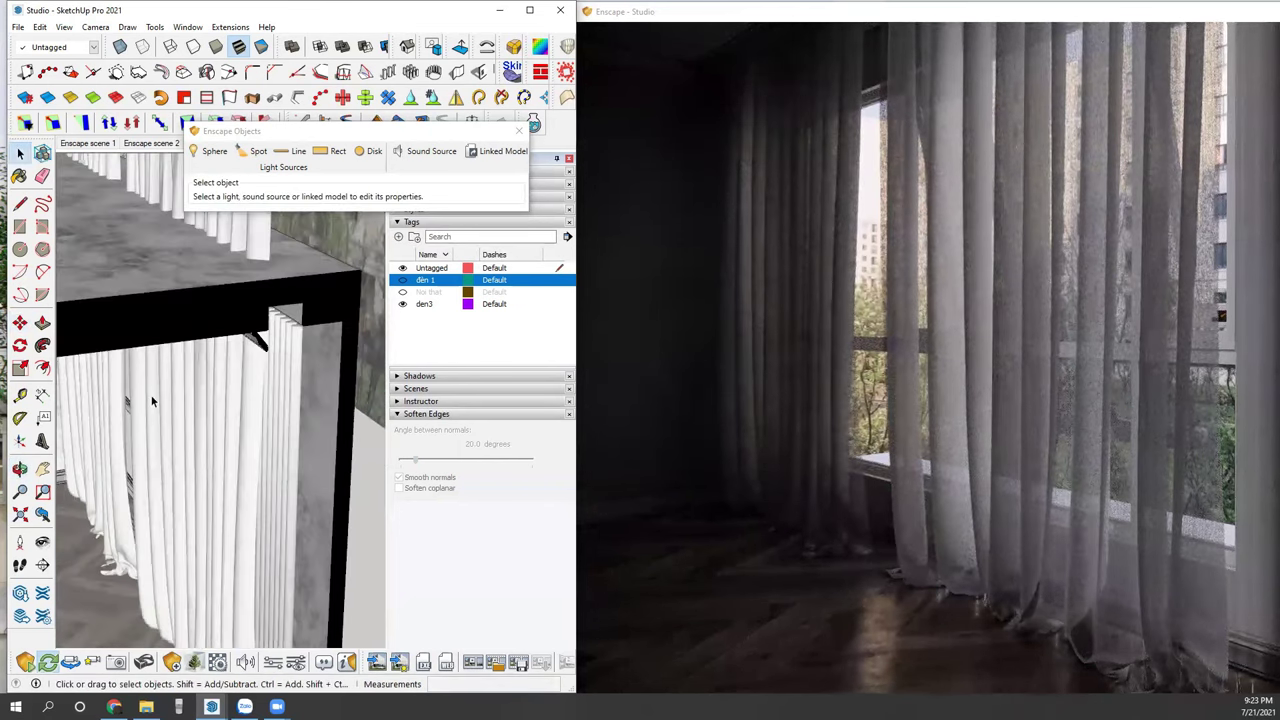
left_click(277, 389)
mouse_move(265, 398)
middle_mouse_down()
mouse_move(300, 400)
mouse_move(277, 452)
middle_mouse_up()
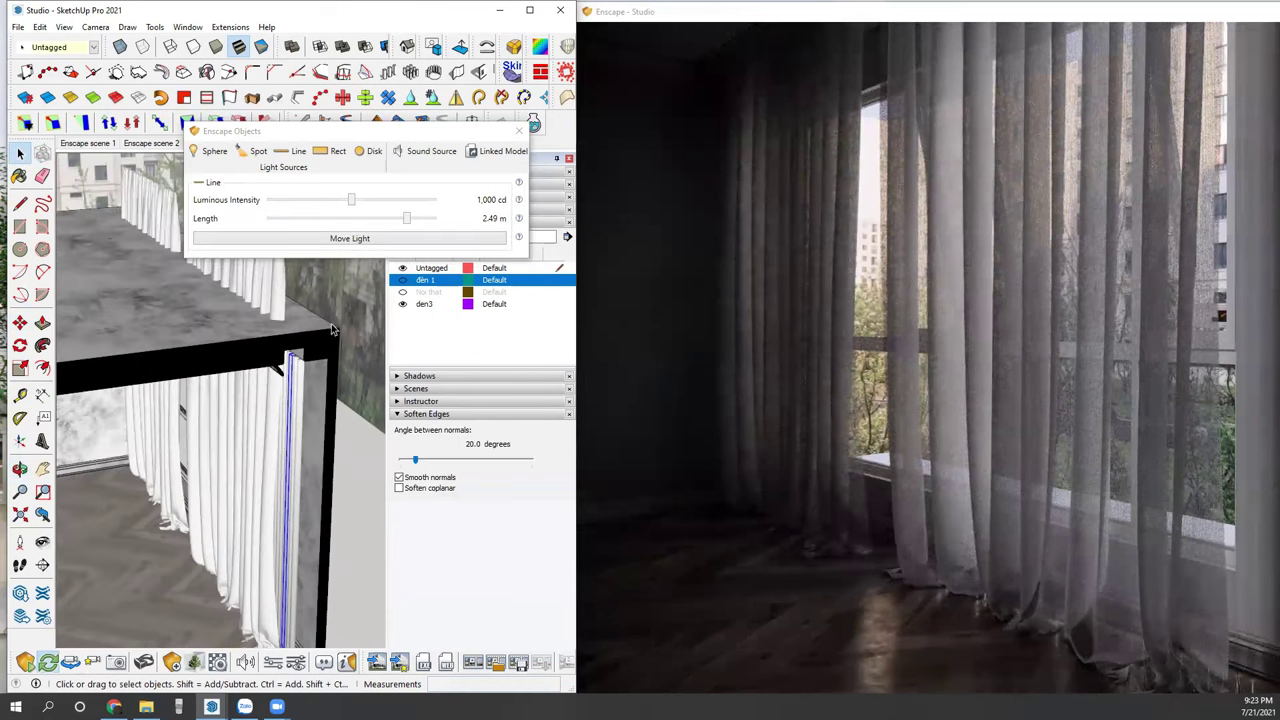
left_click(325, 465)
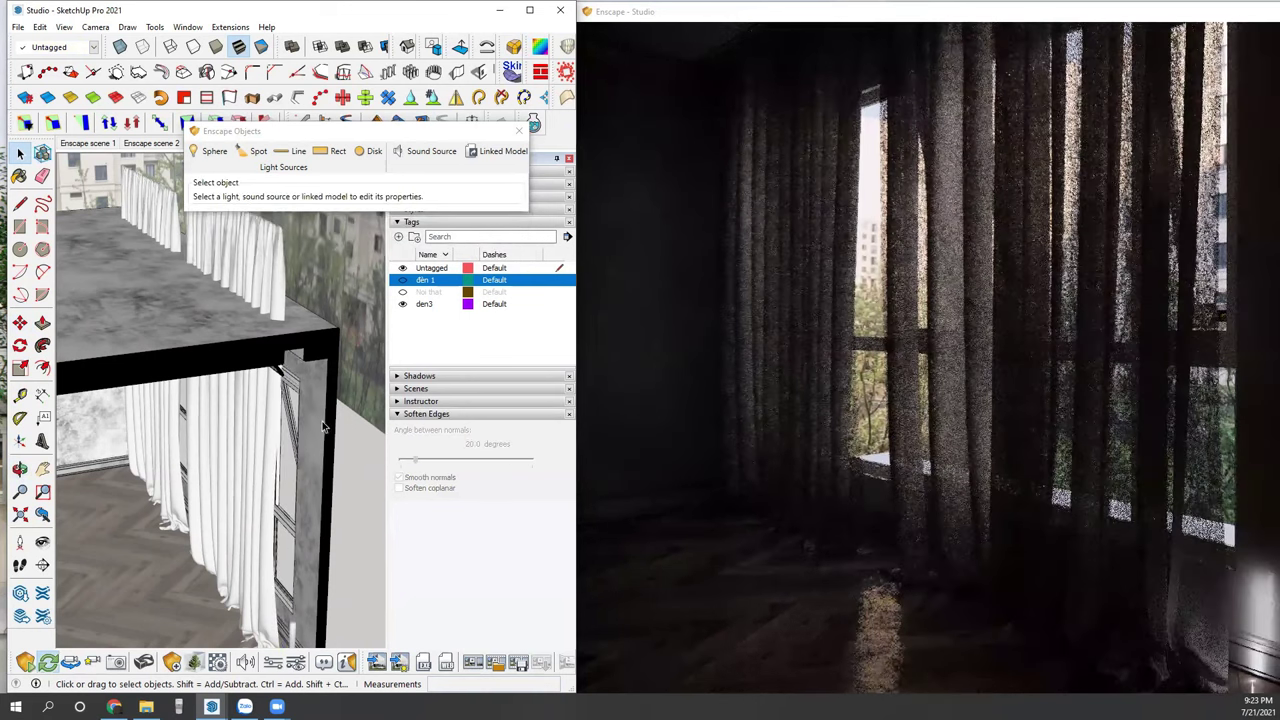
left_click(295, 638)
left_click(324, 348)
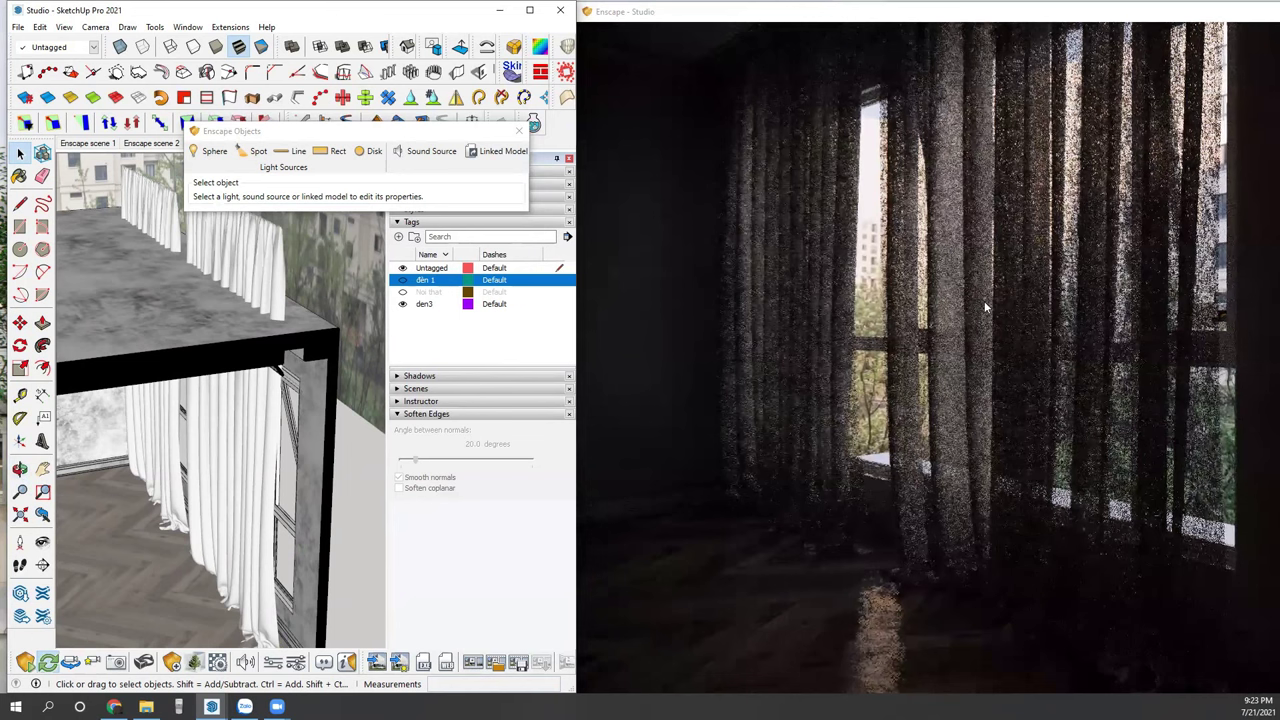
Step: Turn on the đèn 1 tag to brighten the curtains, then bring up the Unhide options
left_click(402, 280)
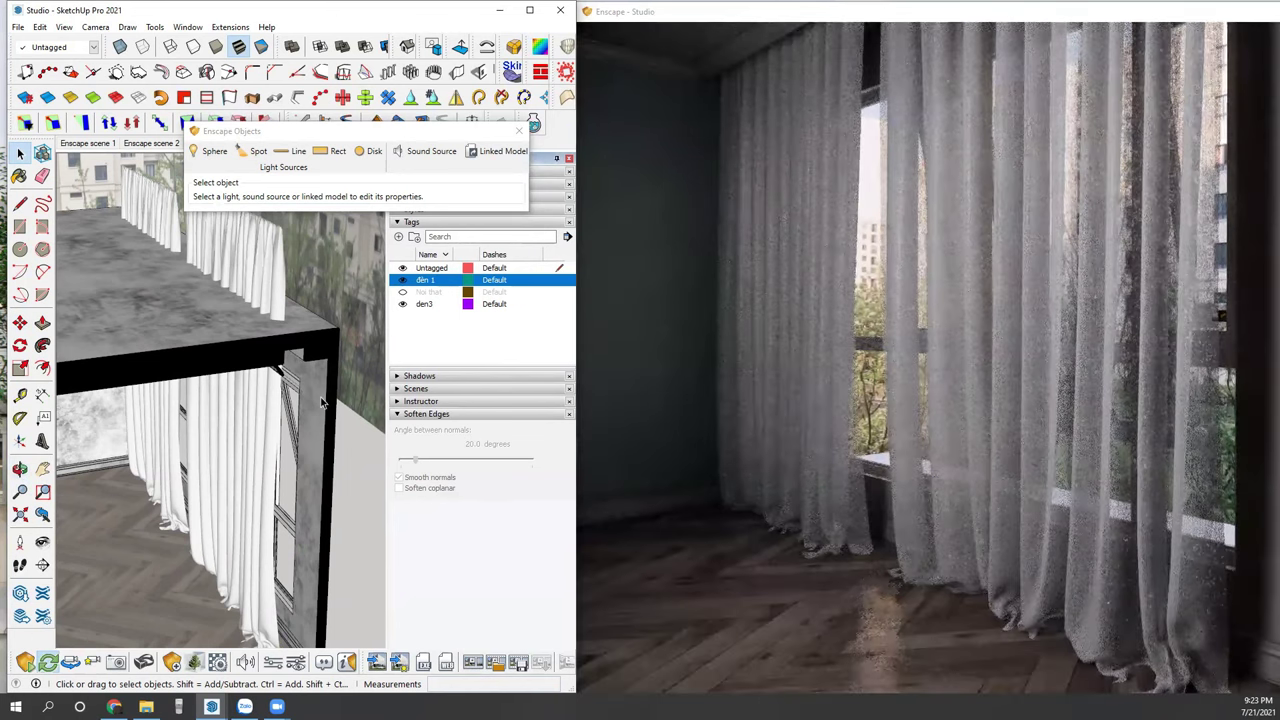
mouse_move(208, 448)
middle_mouse_down()
mouse_move(222, 465)
mouse_move(250, 448)
middle_mouse_up()
left_click(40, 27)
mouse_move(64, 232)
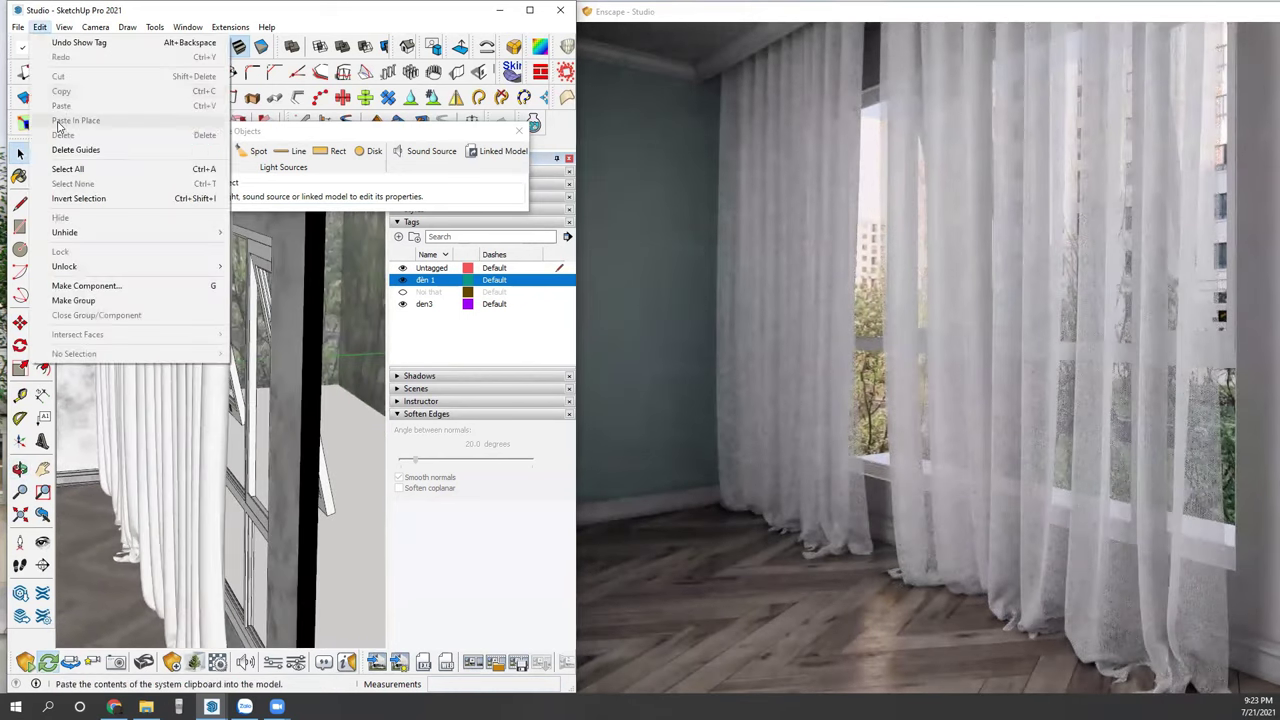
Step: Unhide the last hidden curtain geometry, close the curtain reference photo, and orbit around the curtains
left_click(256, 248)
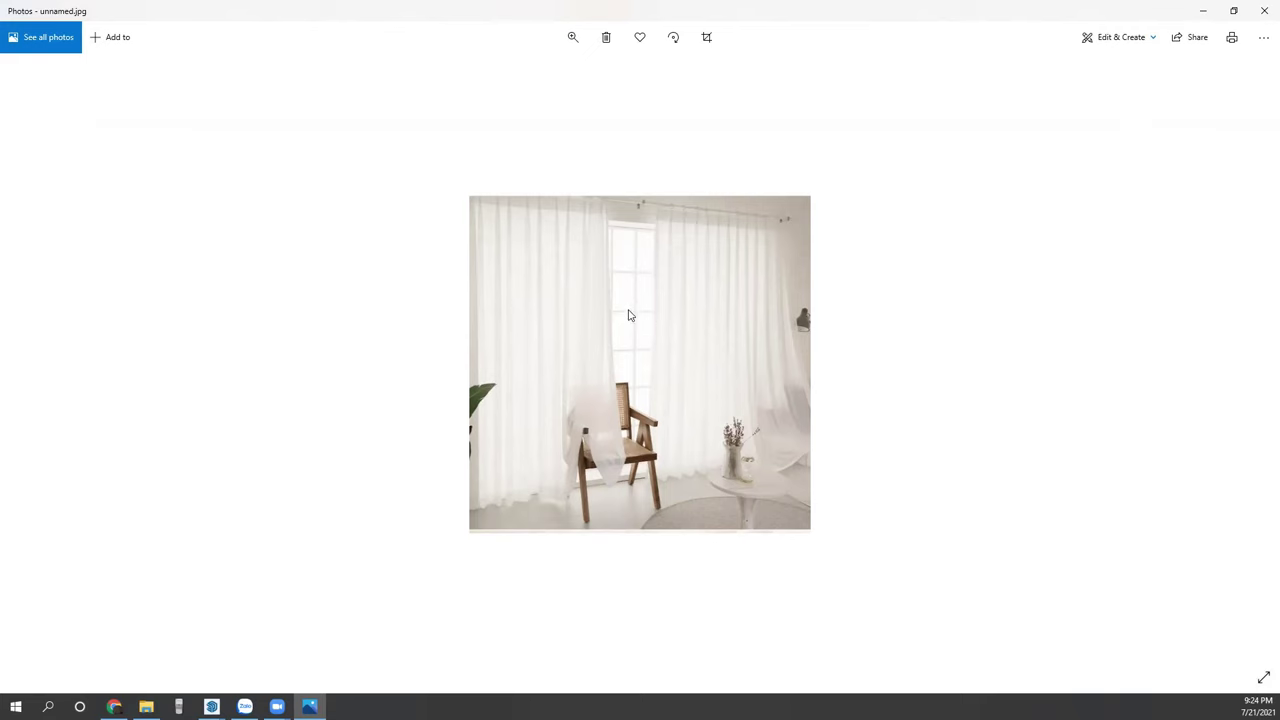
left_click(1263, 11)
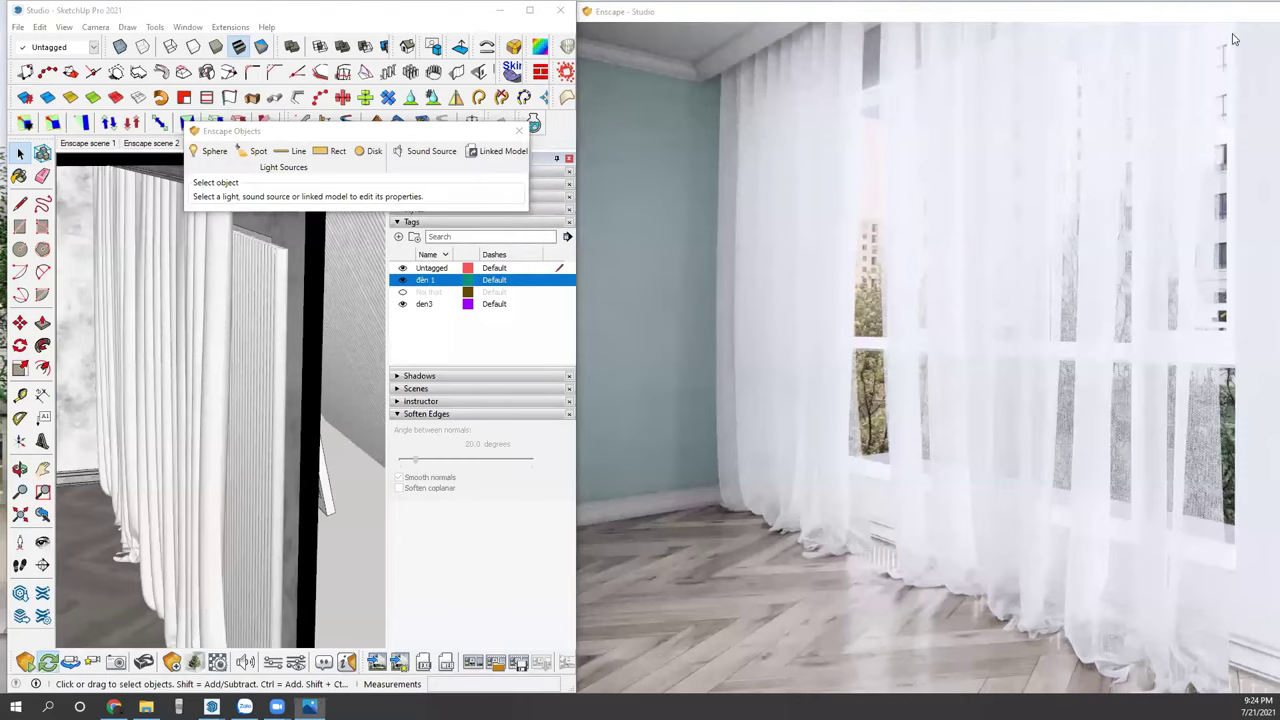
middle_click_drag(263, 486, 265, 450)
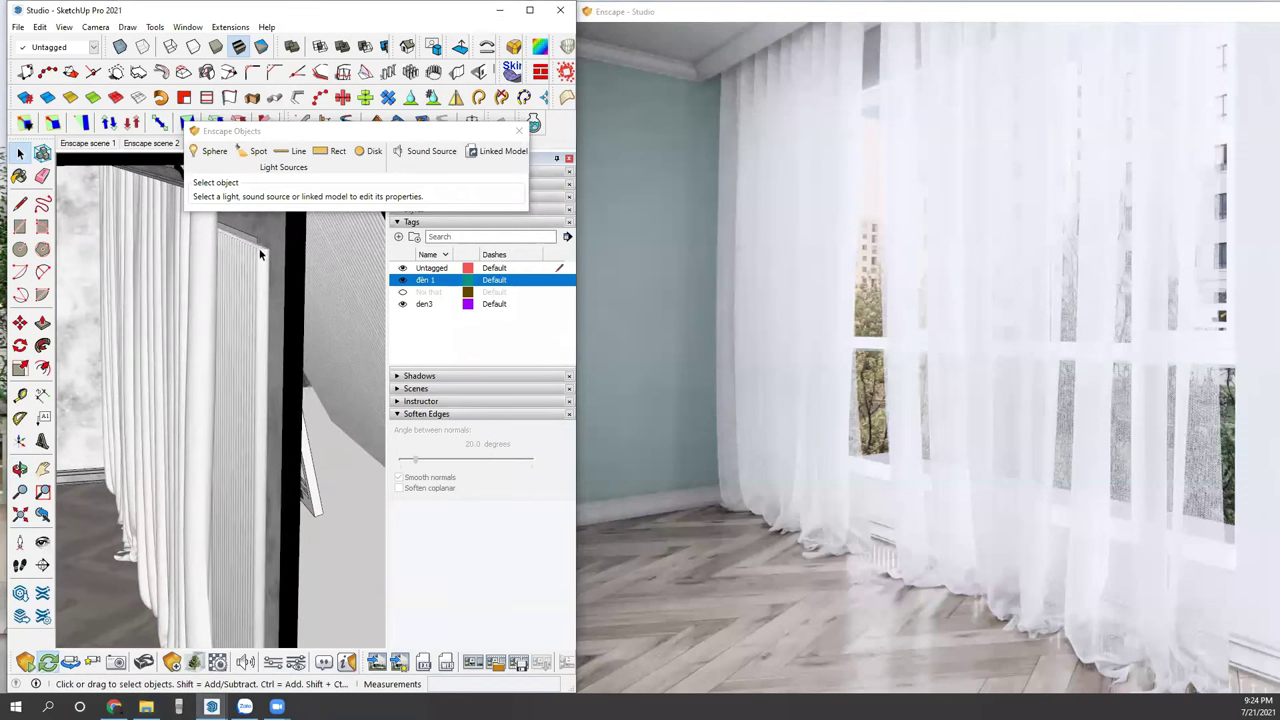
mouse_move(269, 313)
middle_mouse_down()
mouse_move(306, 370)
mouse_move(337, 357)
mouse_move(364, 302)
middle_mouse_up()
Step: Select the curtain-edge line light and set its luminous intensity to 6,697 cd
left_click(367, 293)
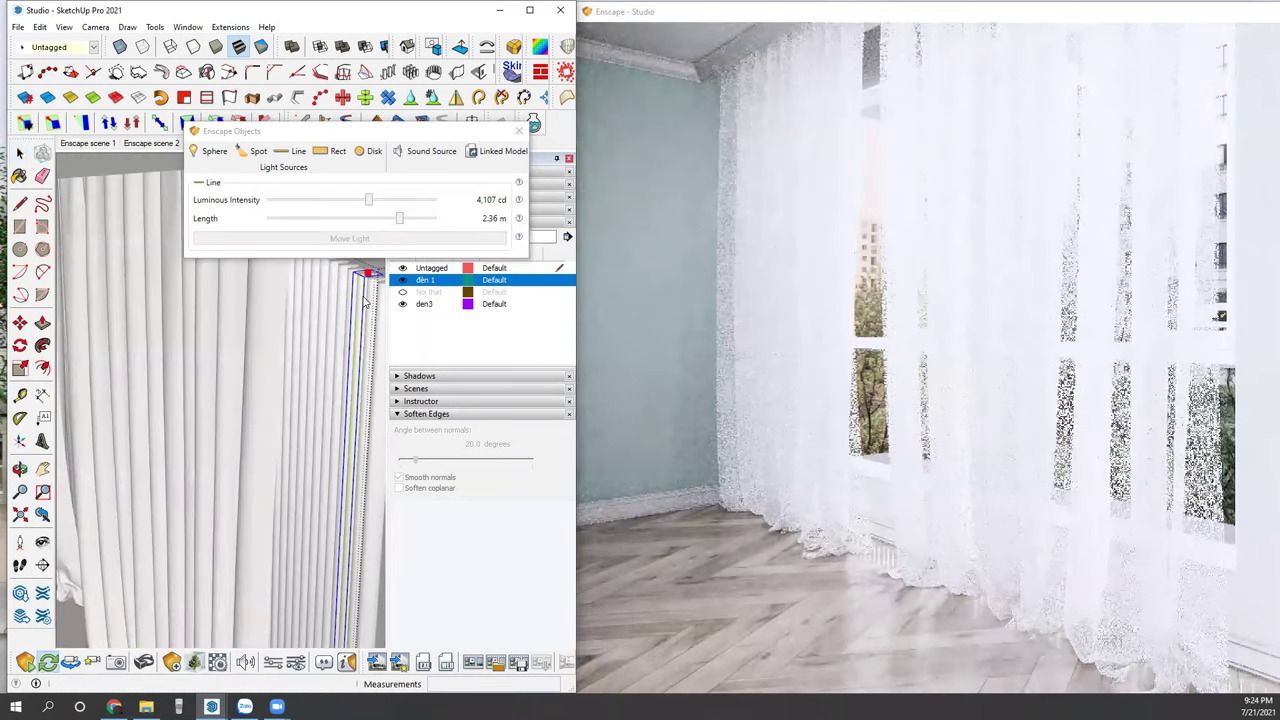
left_click_drag(363, 201, 350, 200)
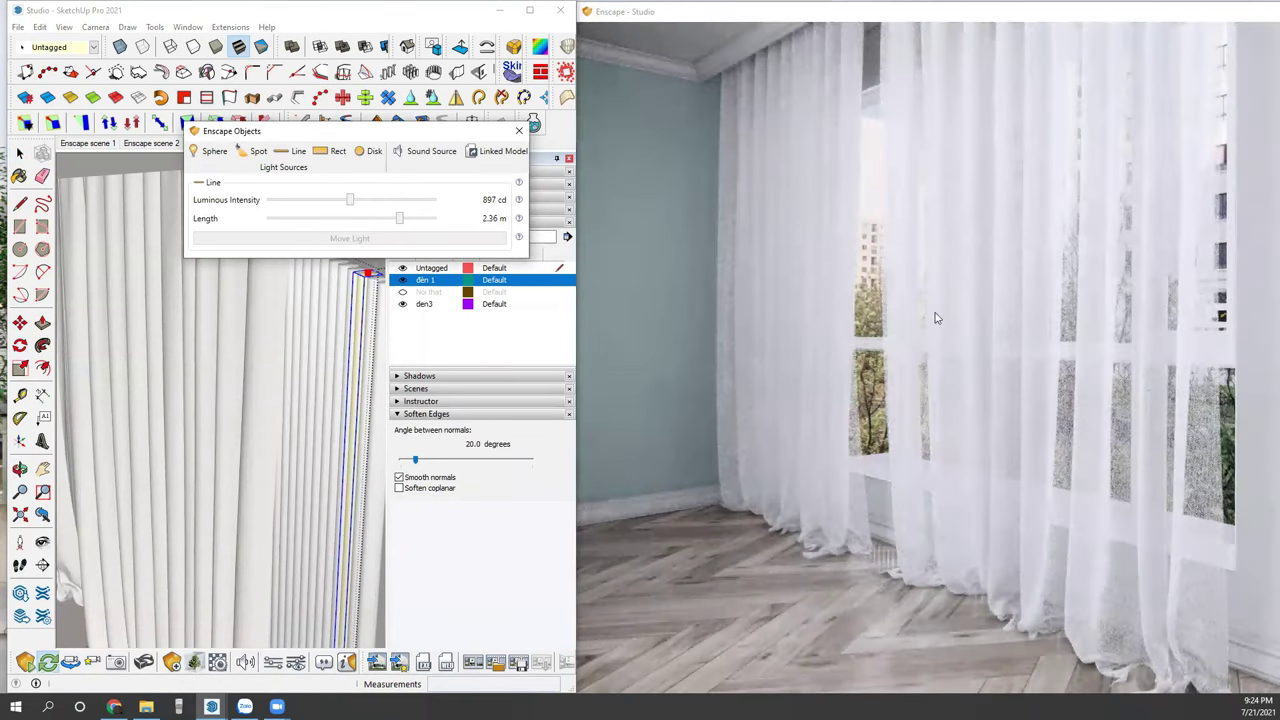
left_click_drag(351, 202, 374, 200)
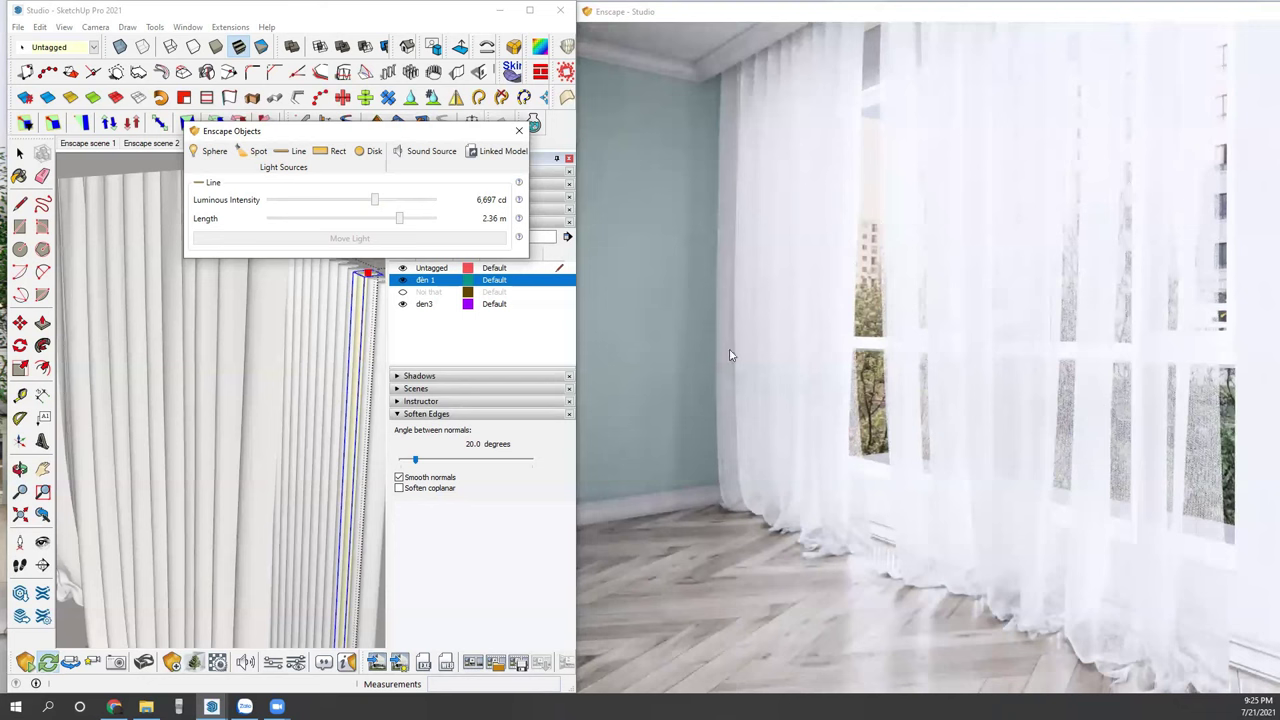
Step: Close the light settings and select the large reflector panel at the curtain edge
left_click(518, 131)
scroll(225, 352, "down", 2)
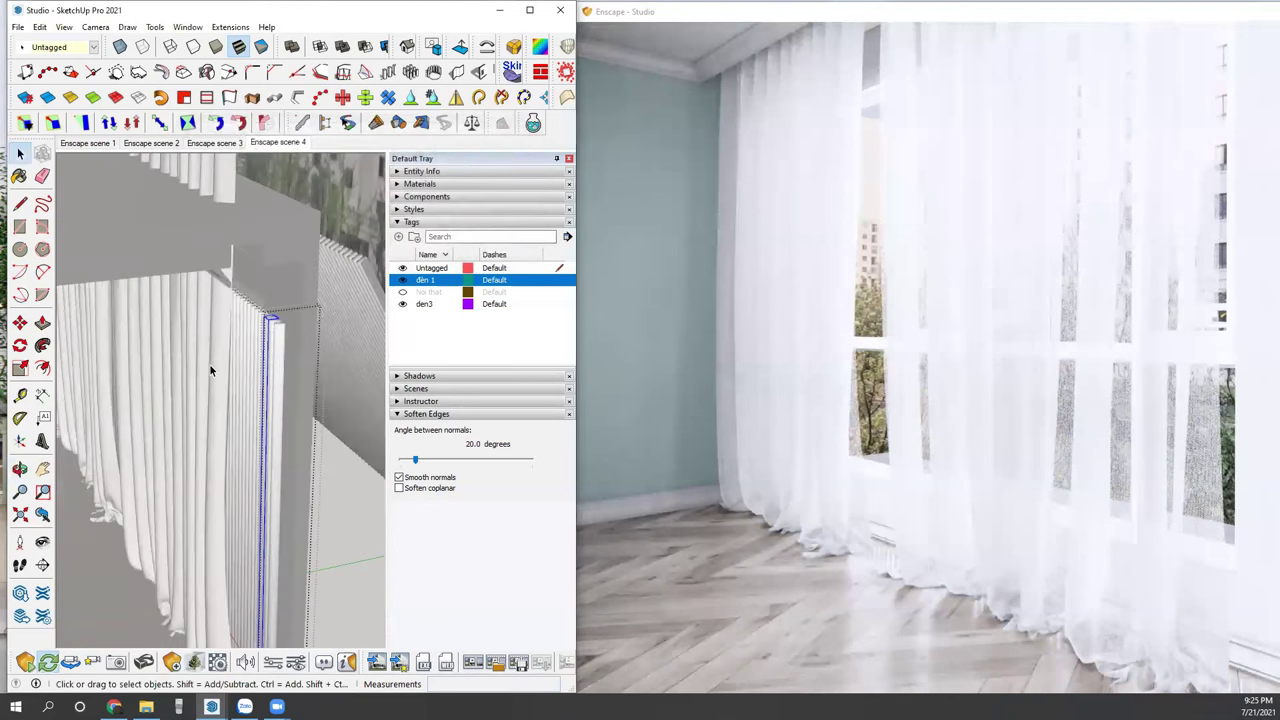
scroll(220, 385, "down", 4)
left_click(244, 418)
middle_click_drag(214, 448, 163, 510)
Step: Copy the tilted reflector panel outside the window and orbit to check it against the curtains
key("m")
scroll(127, 571, "up", 2)
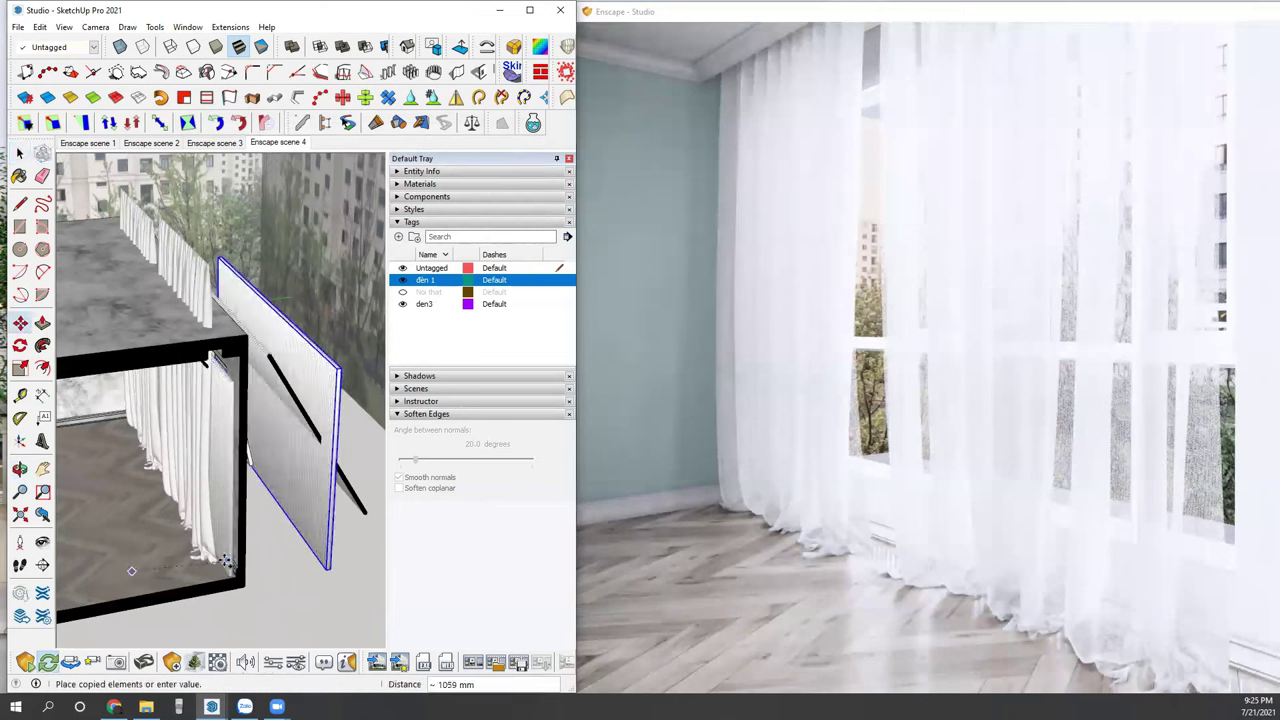
mouse_move(356, 454)
middle_mouse_down()
mouse_move(192, 386)
mouse_move(259, 418)
middle_mouse_up()
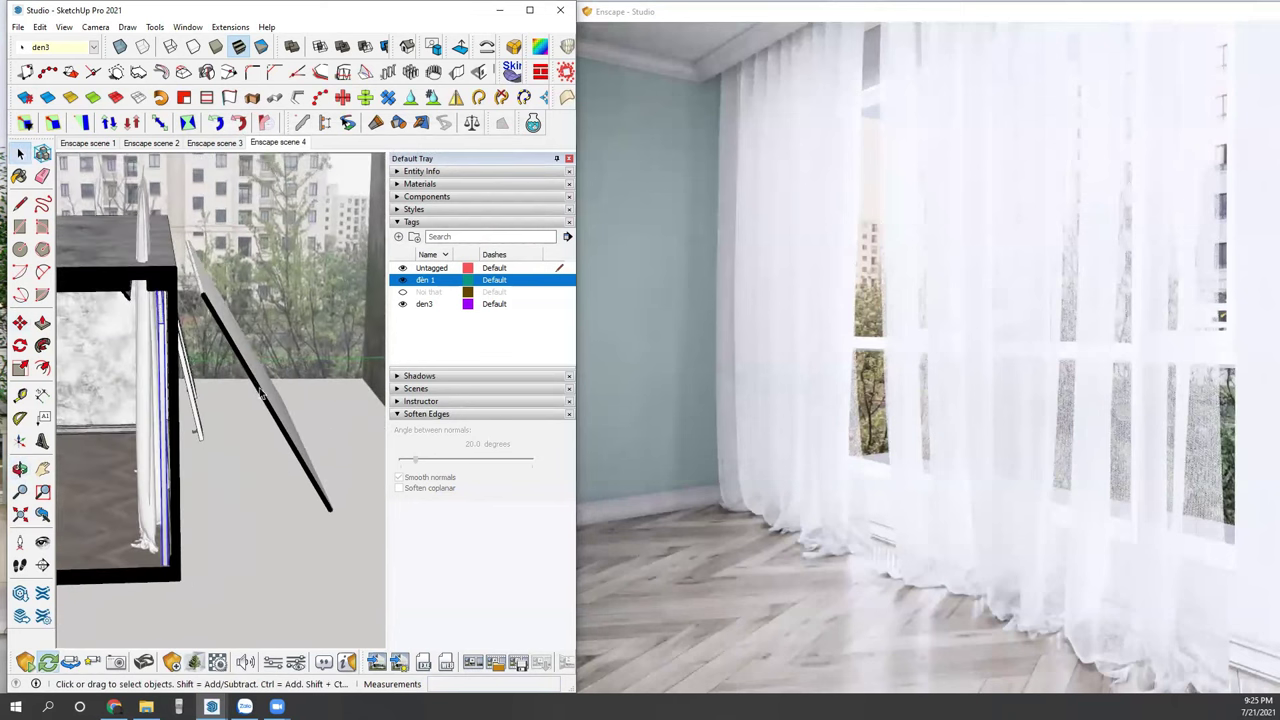
middle_click_drag(351, 478, 196, 505)
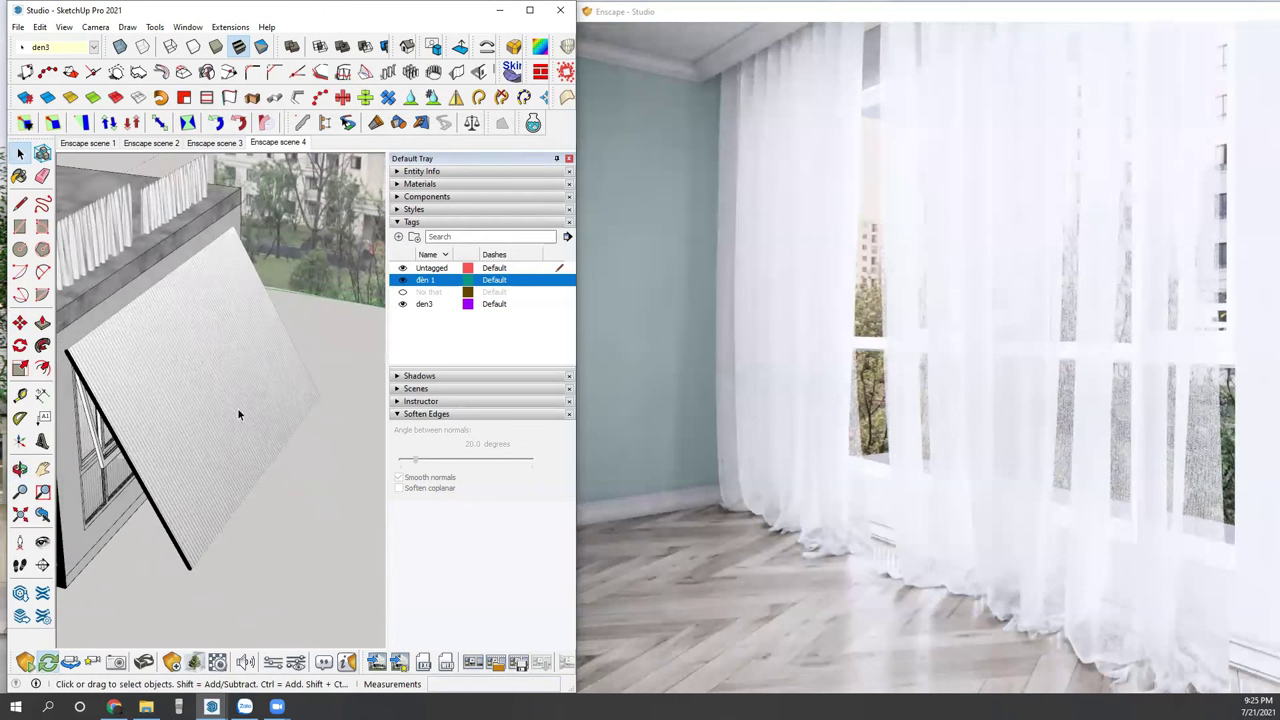
middle_click_drag(149, 349, 305, 243)
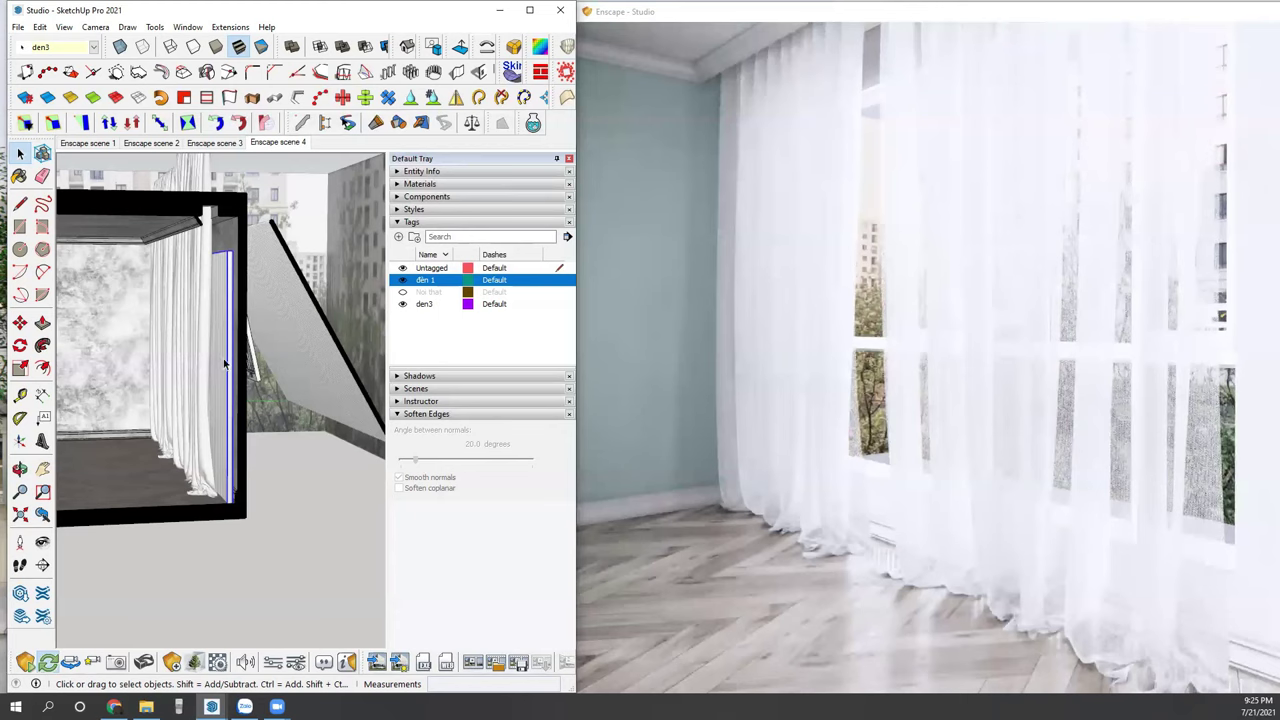
middle_click_drag(223, 358, 296, 298)
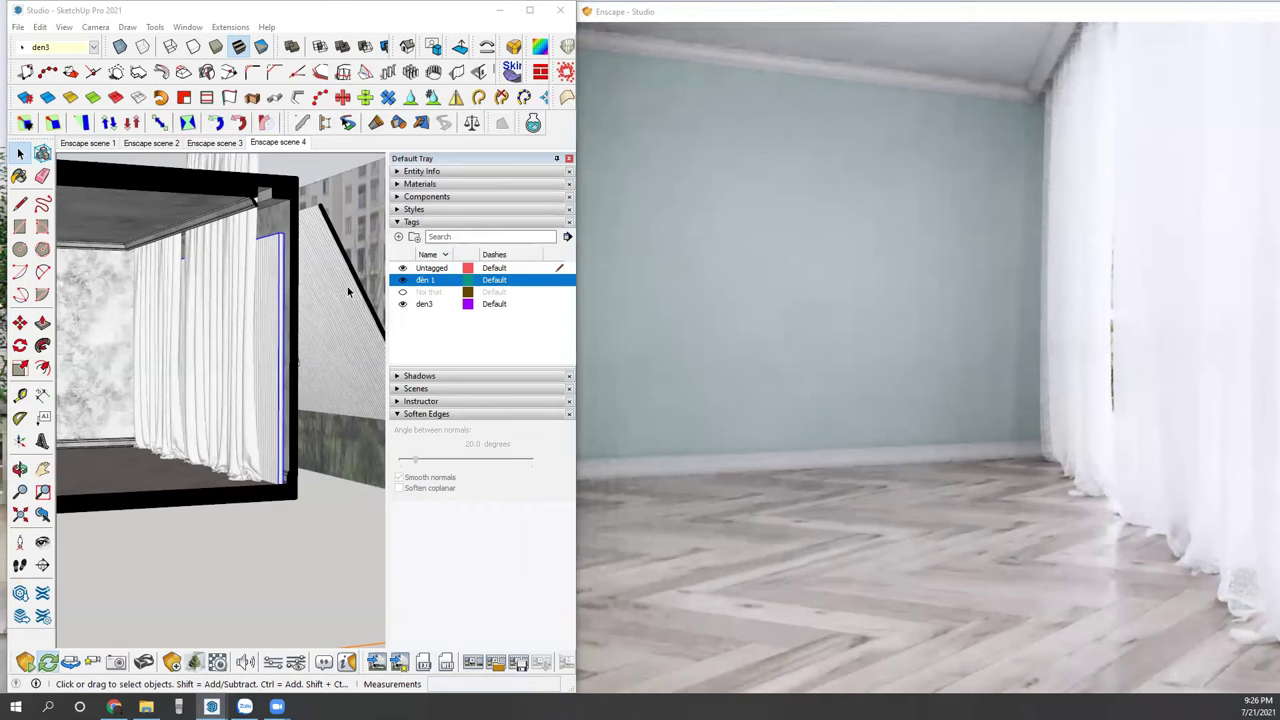
Step: Show the Noi that tag, maximize the Enscape render, and bring SketchUp back in front
left_click(402, 292)
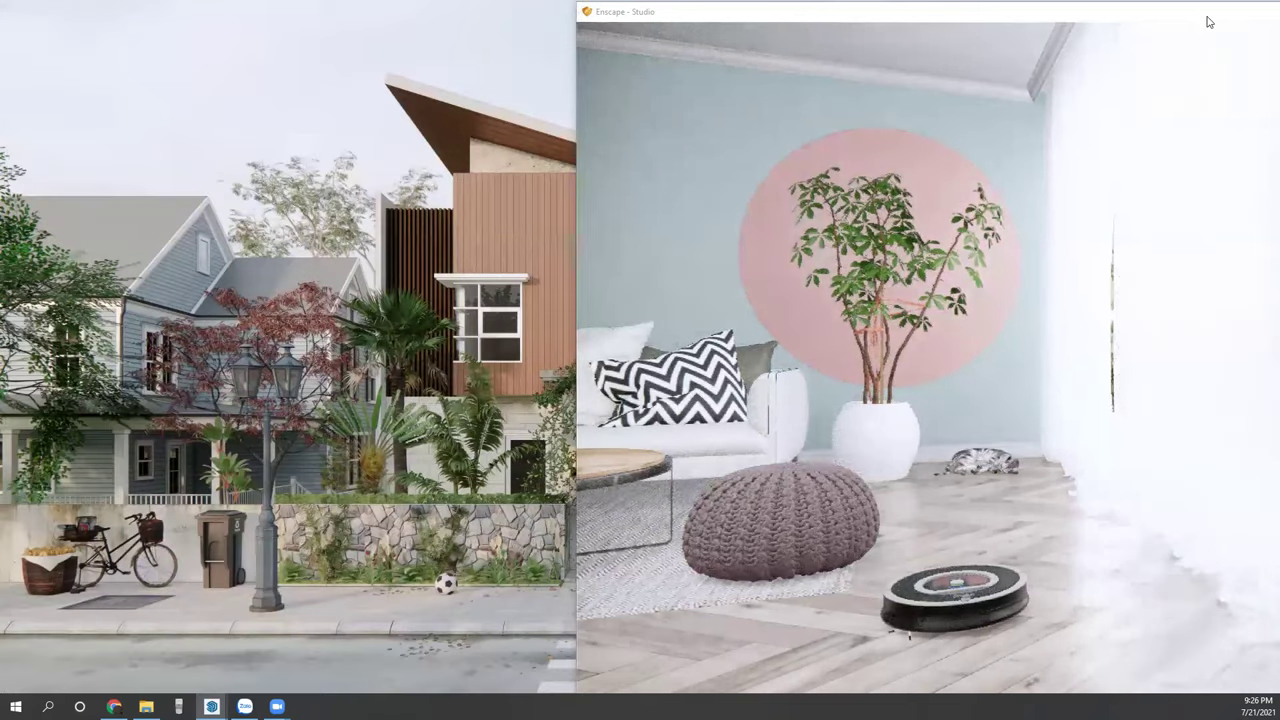
double_click(1138, 18)
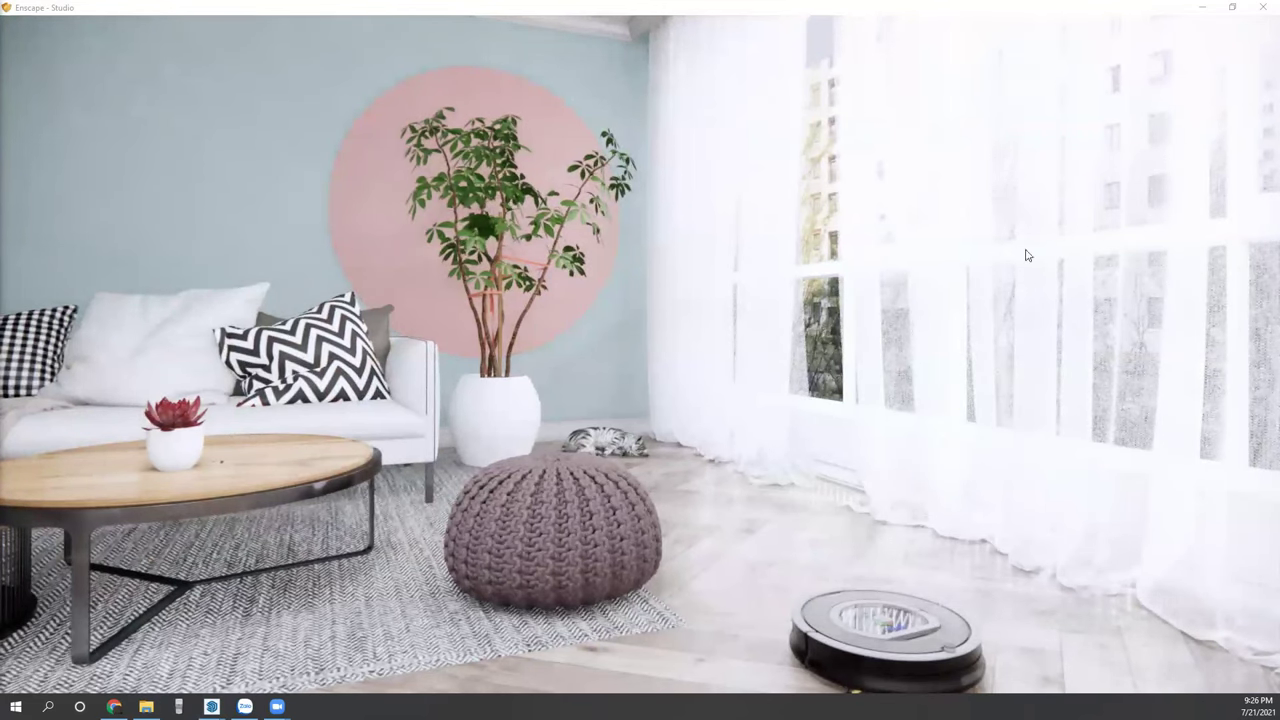
key("alt+Tab")
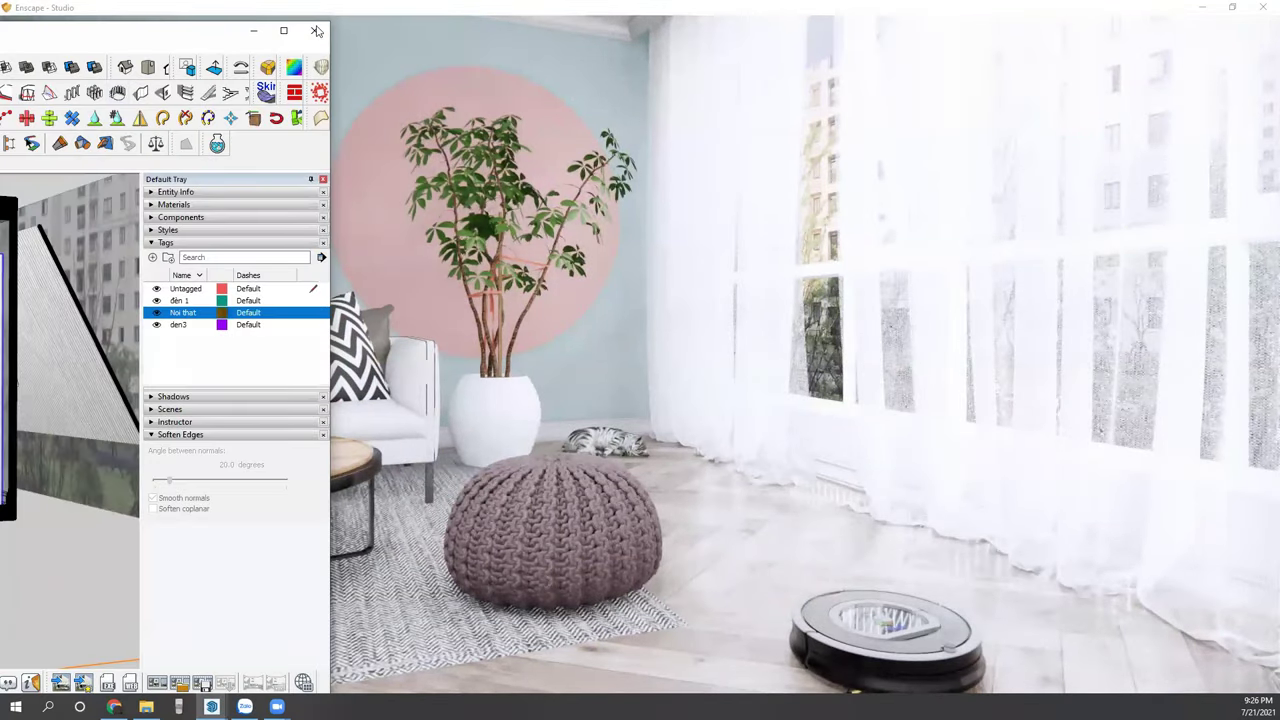
Step: Hide the đèn 1 and den3 light tags to compare the render, then show them again
left_click_drag(300, 31, 558, 31)
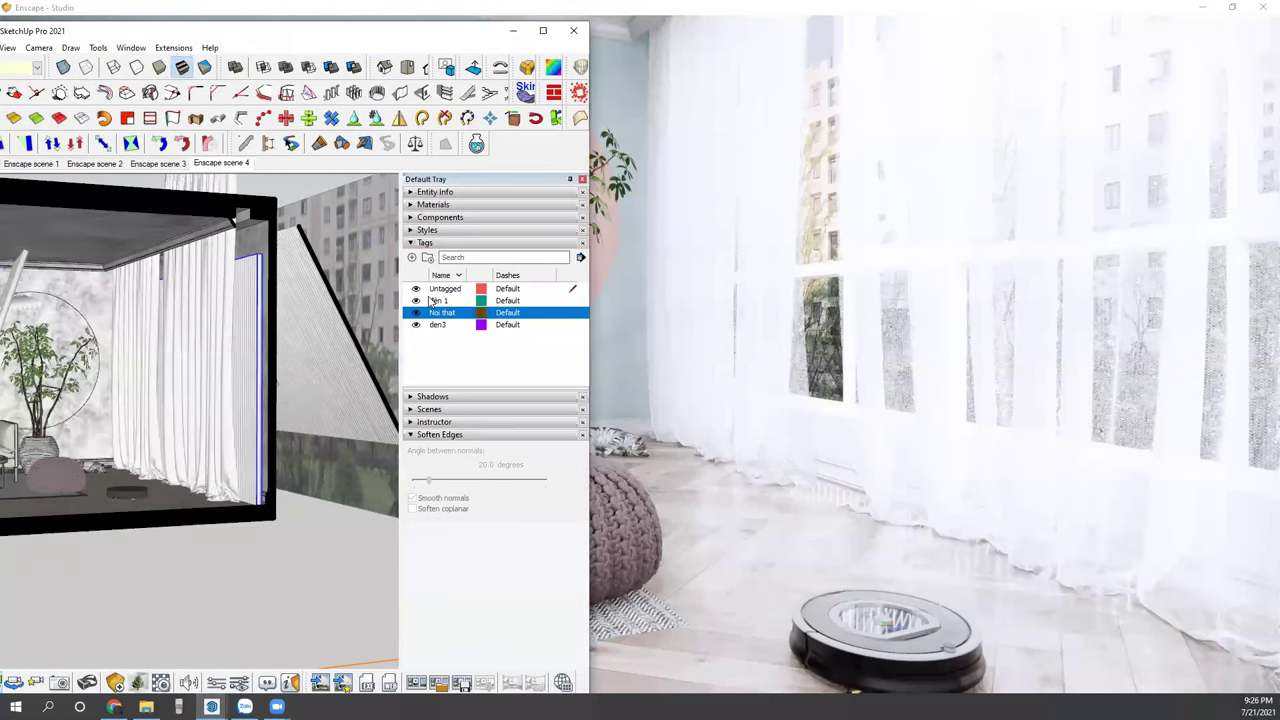
left_click(416, 300)
left_click(416, 324)
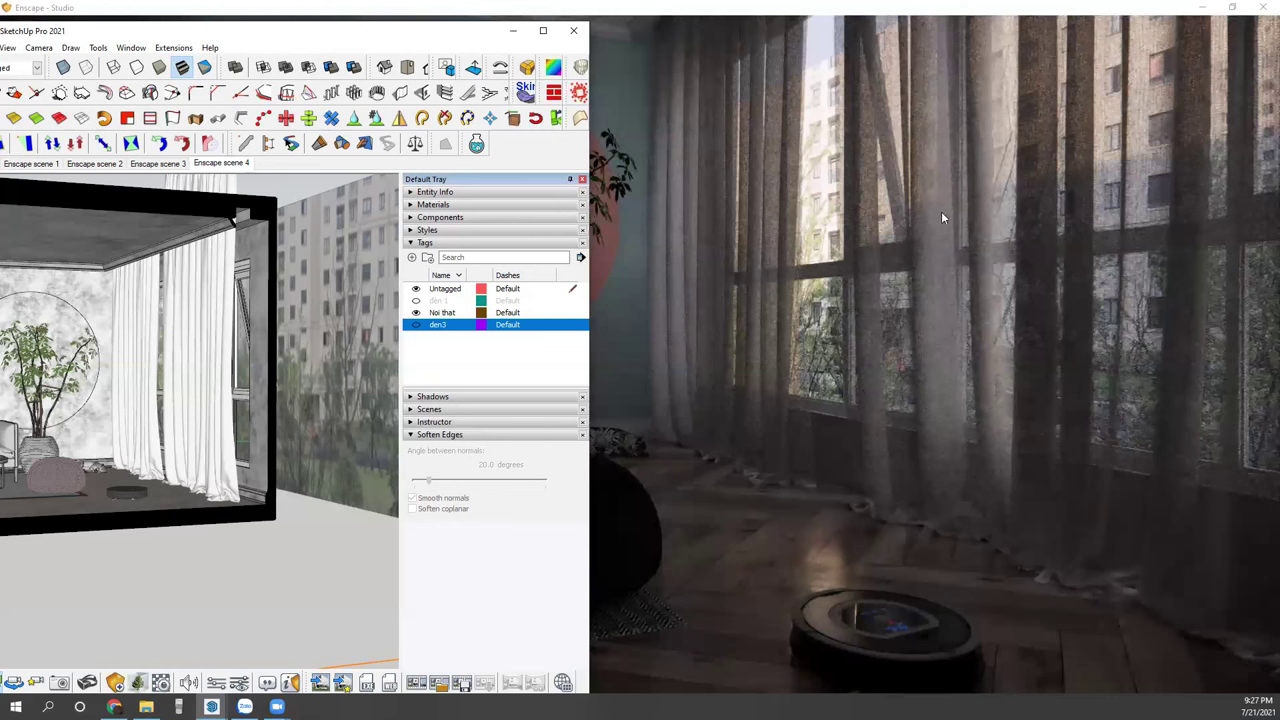
left_click(416, 300)
left_click(416, 327)
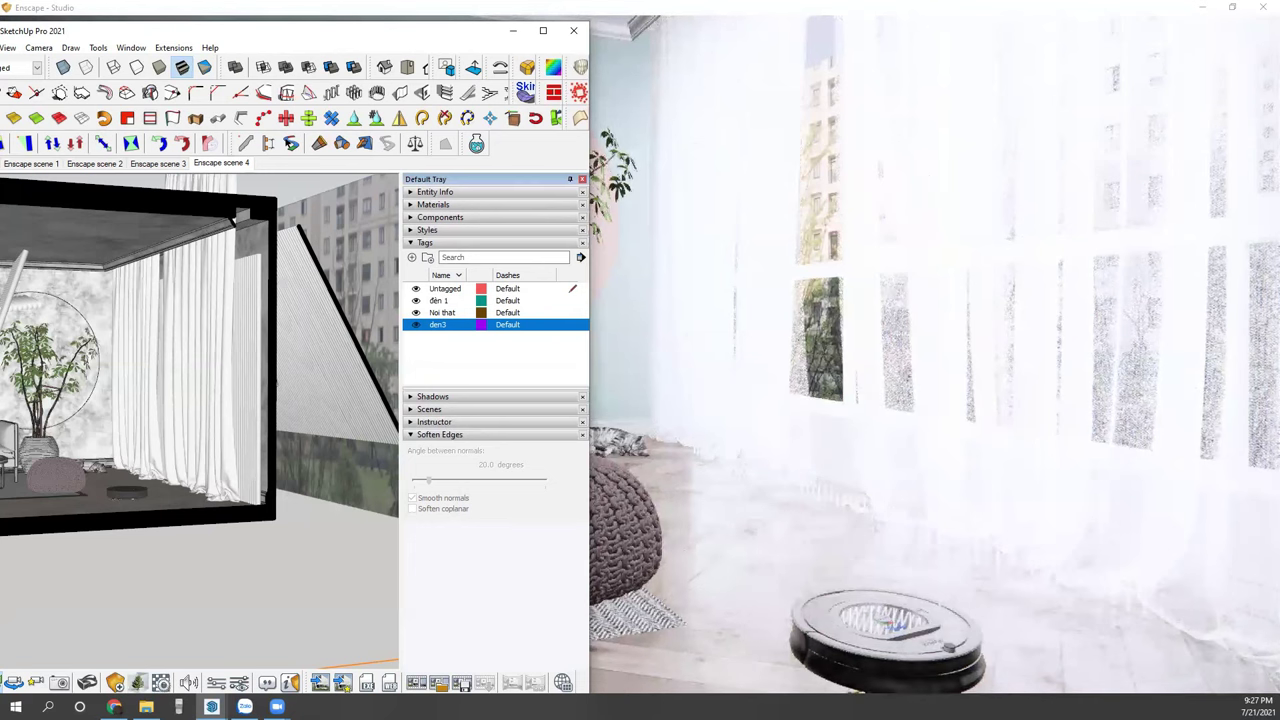
left_click(949, 285)
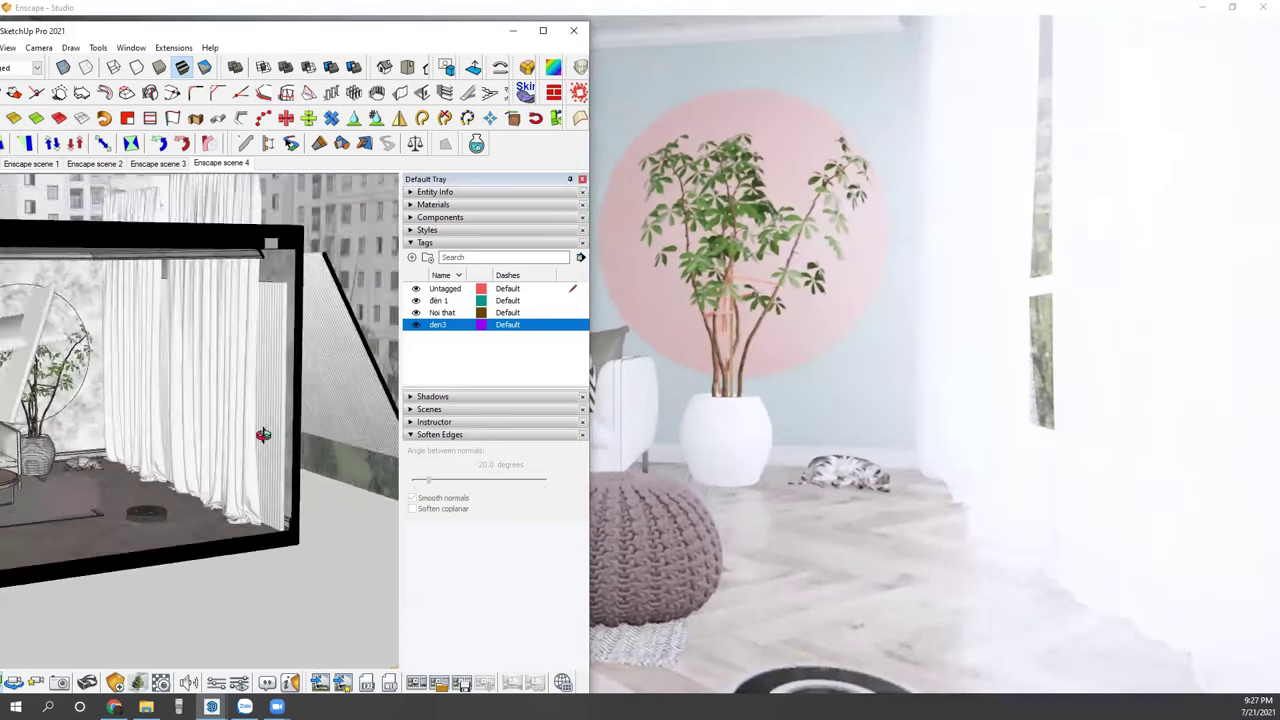
middle_click_drag(143, 387, 90, 372)
Step: Hide the selected group inside the room box via its context menu
left_click(86, 375)
right_click(86, 375)
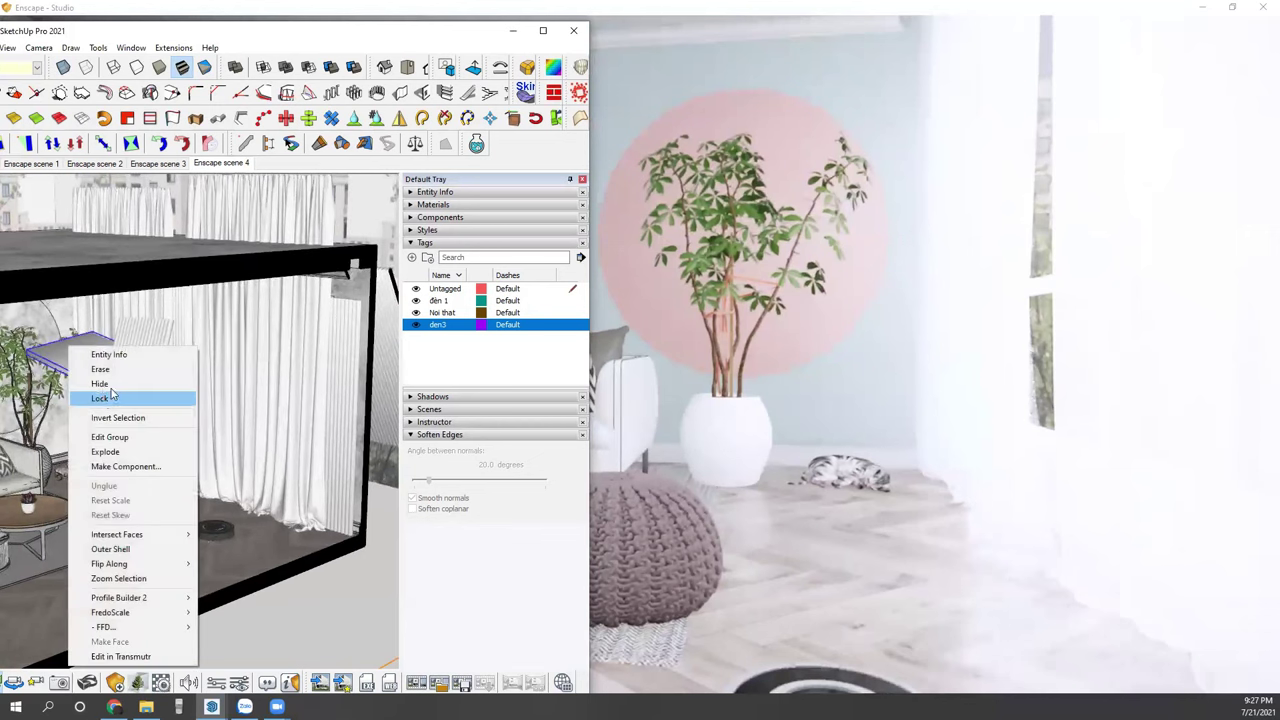
left_click(100, 384)
scroll(200, 450, "up", 2)
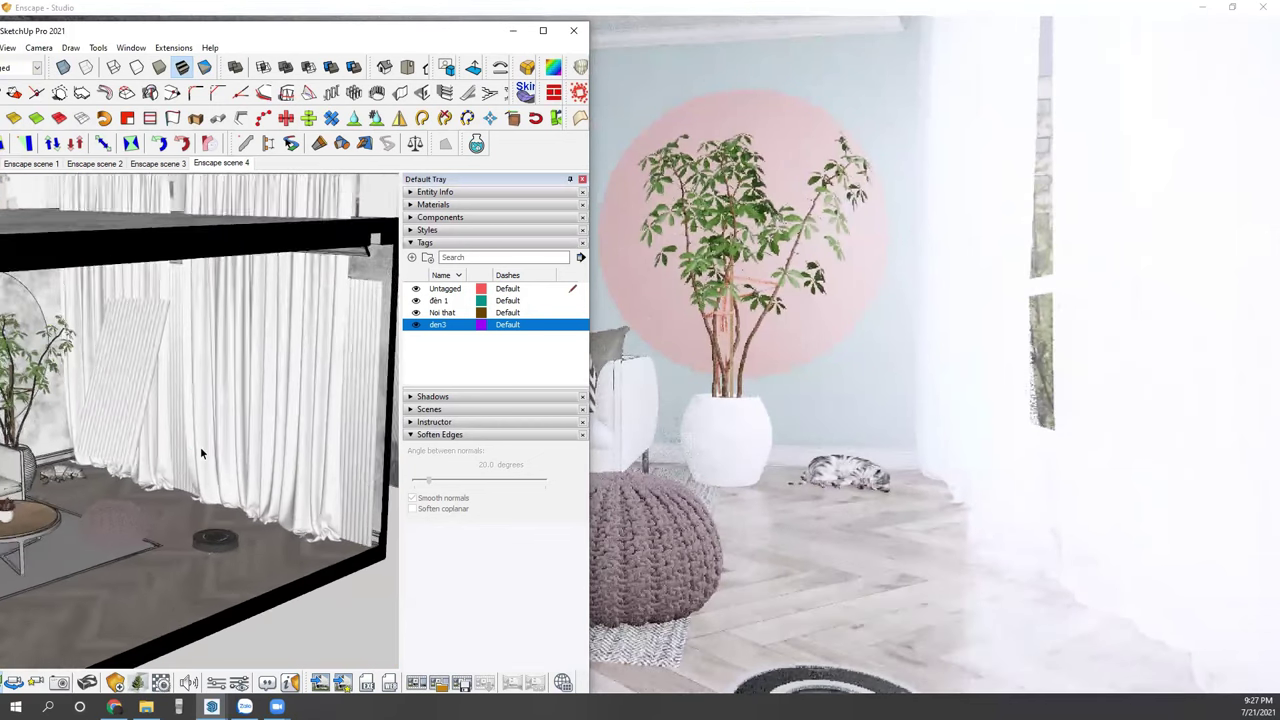
scroll(200, 446, "up", 2)
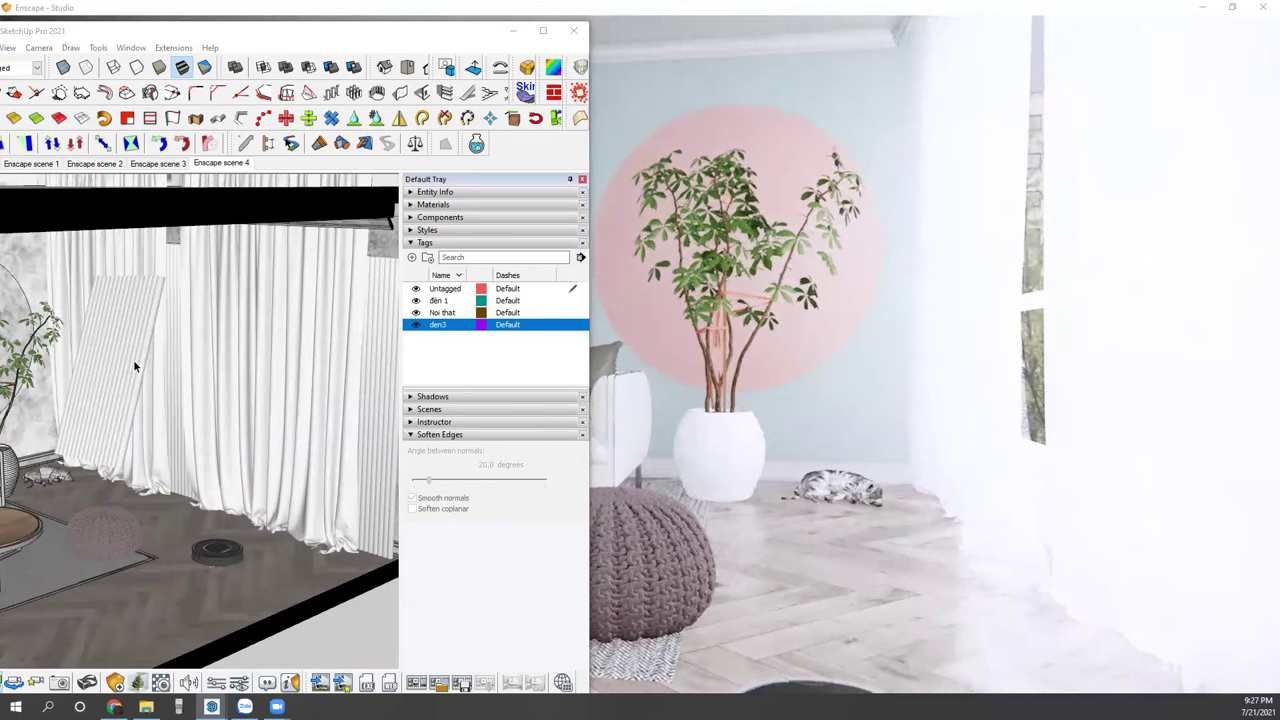
scroll(105, 475, "down", 3)
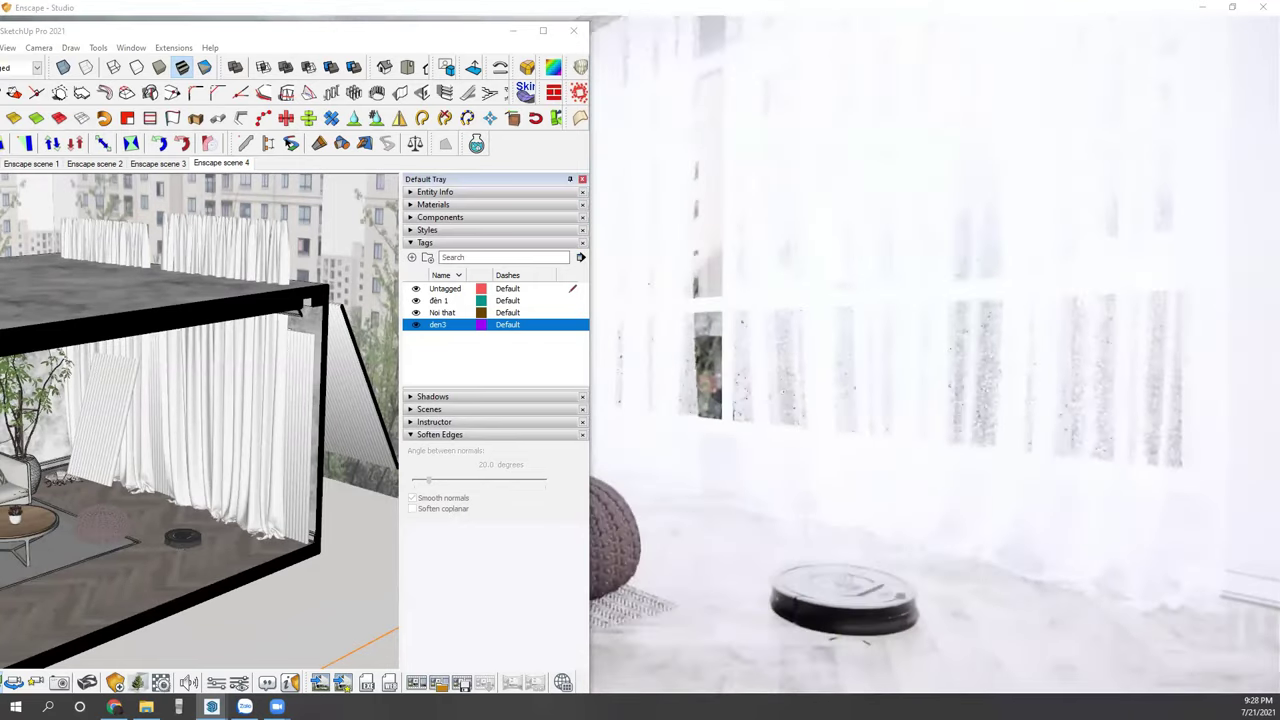
Step: Orbit the room box and turn the render toward the knitted pouf and robot vacuum
mouse_move(188, 377)
middle_mouse_down()
mouse_move(137, 371)
mouse_move(241, 355)
middle_mouse_up()
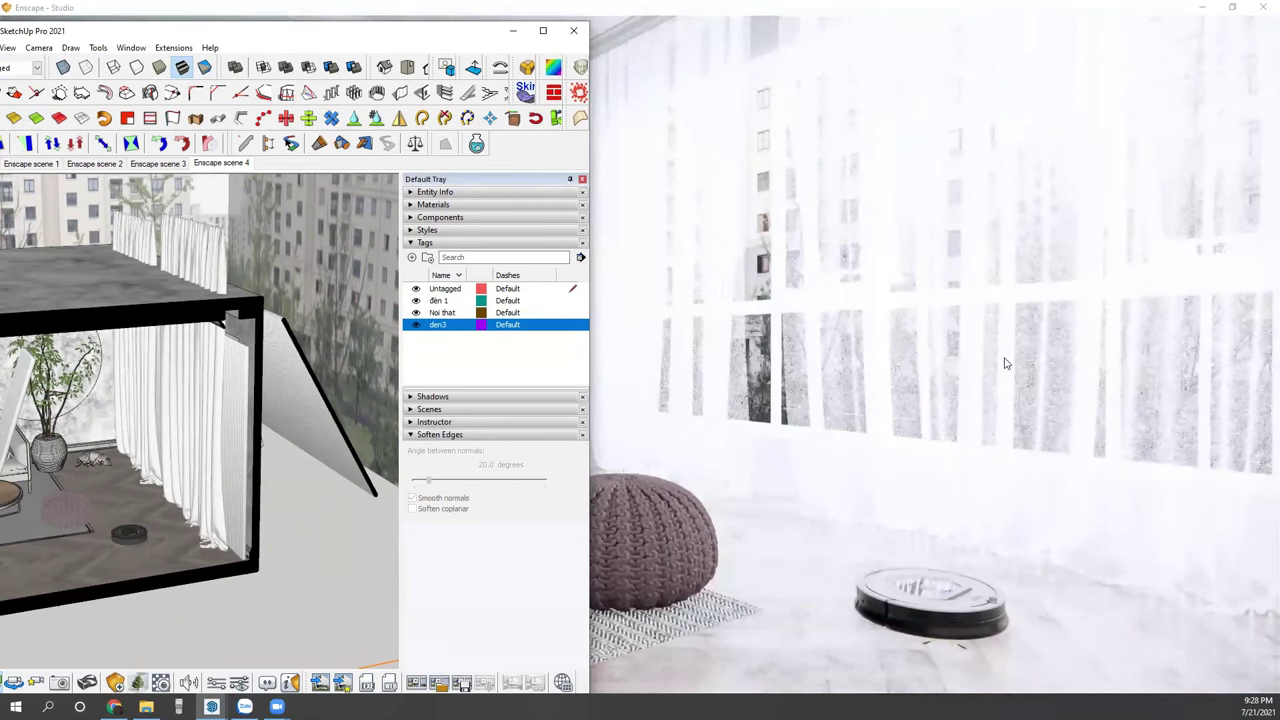
mouse_move(1040, 378)
left_mouse_down()
mouse_move(1000, 380)
mouse_move(886, 140)
left_mouse_up()
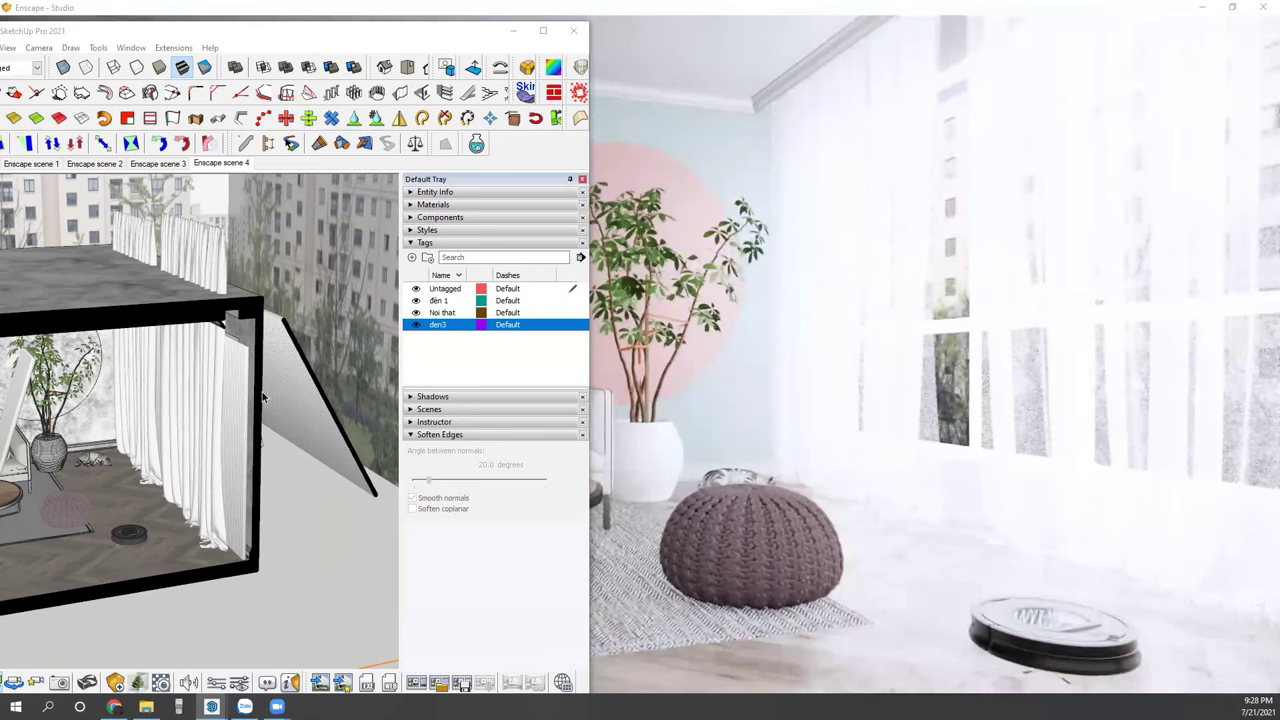
scroll(263, 398, "up", 3)
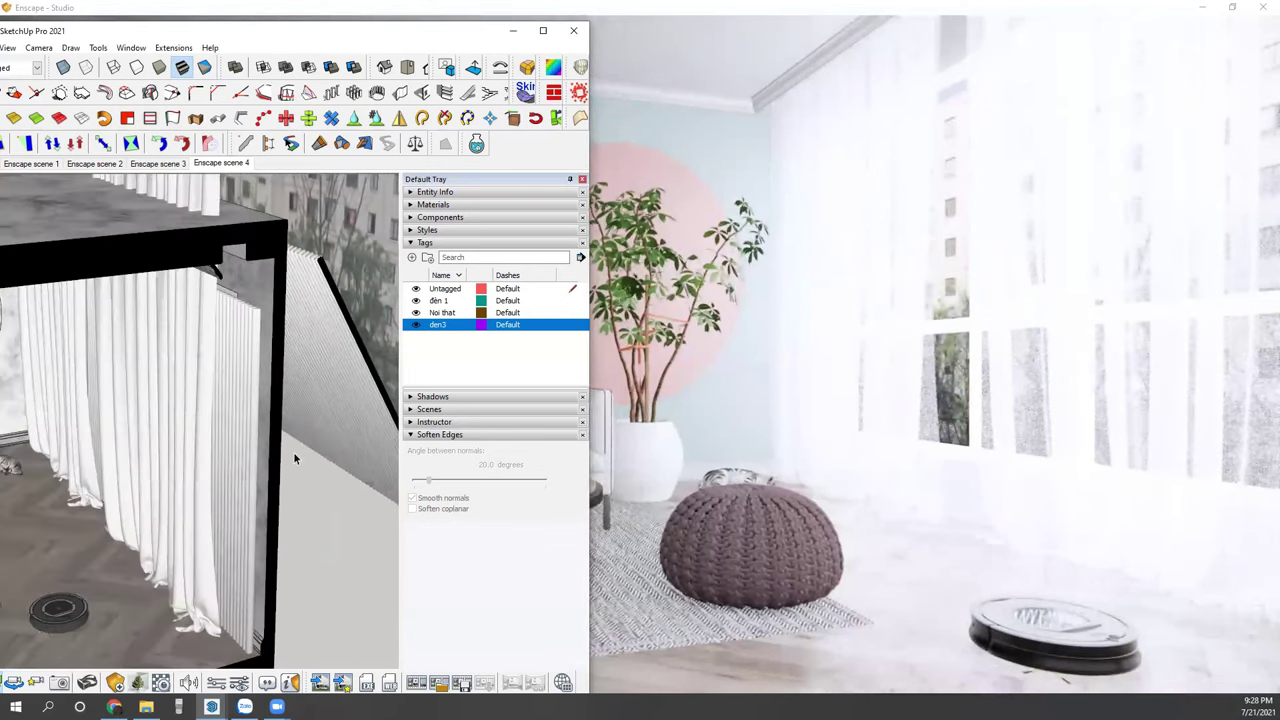
scroll(225, 460, "up", 1)
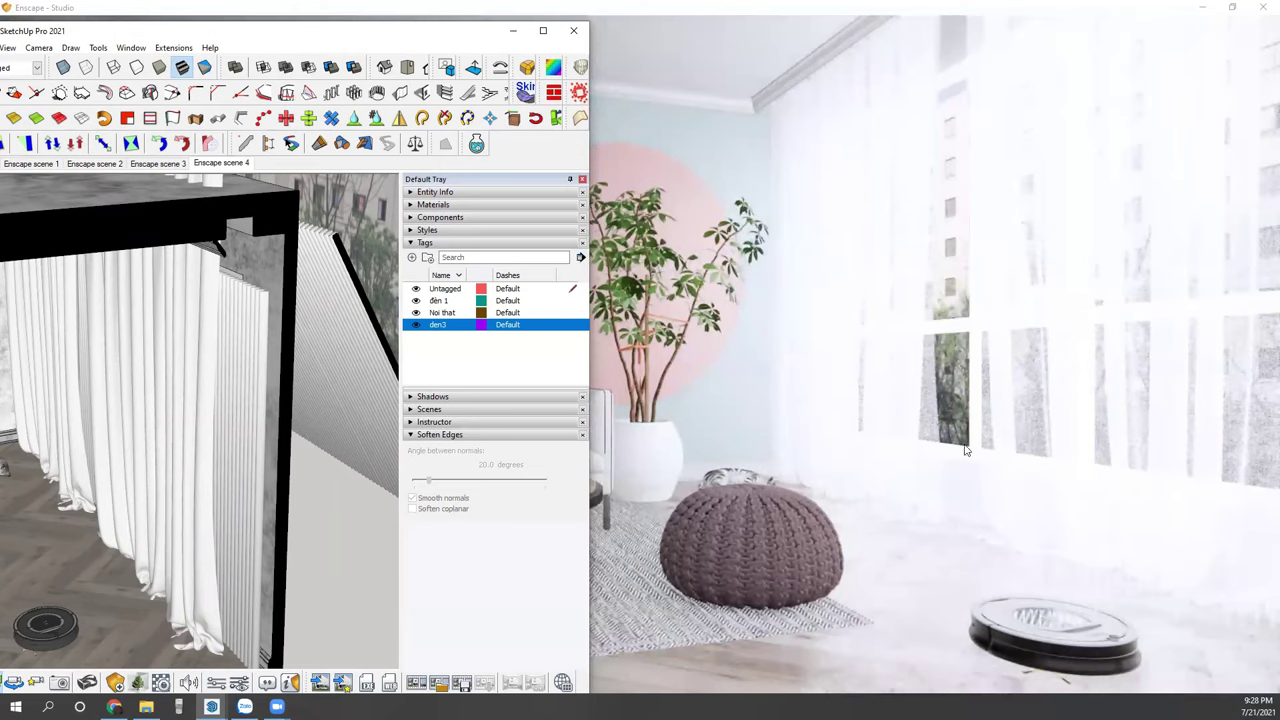
Step: Zoom and orbit closely around the curtains and the corrugated panel beside the window
mouse_move(165, 411)
middle_mouse_down()
mouse_move(286, 371)
mouse_move(168, 260)
middle_mouse_up()
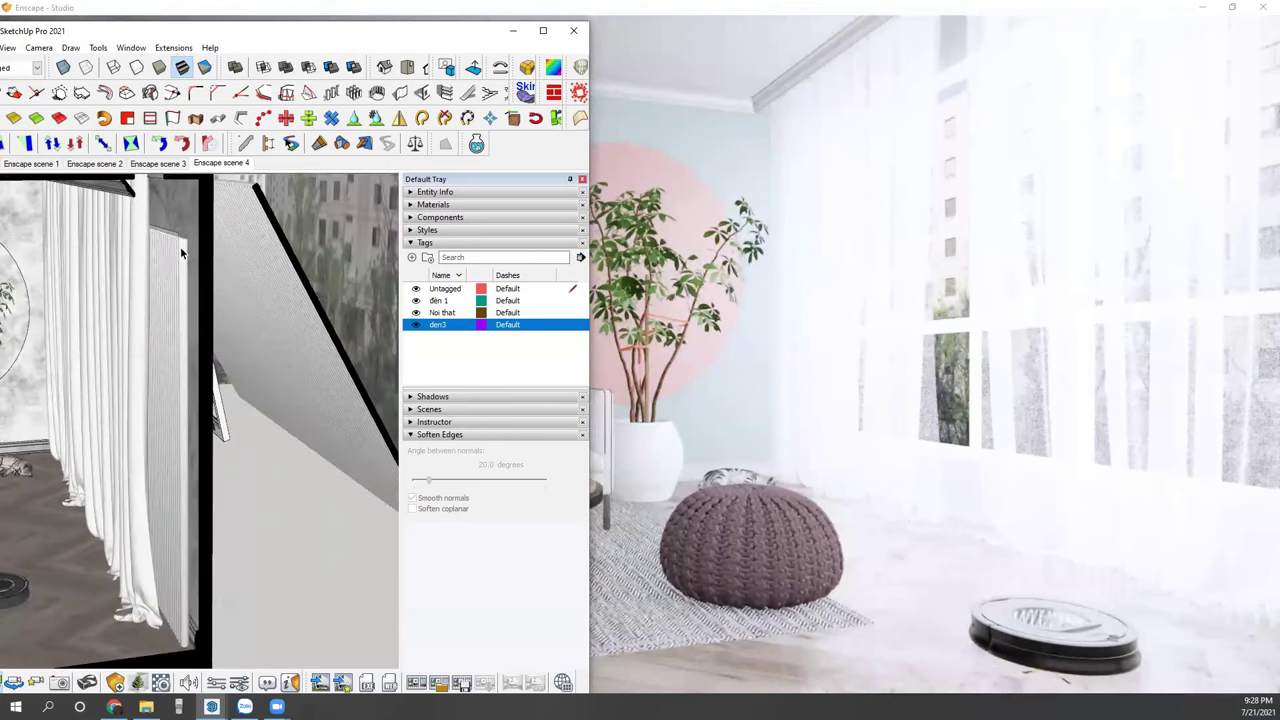
middle_click_drag(167, 323, 247, 371)
scroll(337, 285, "up", 3)
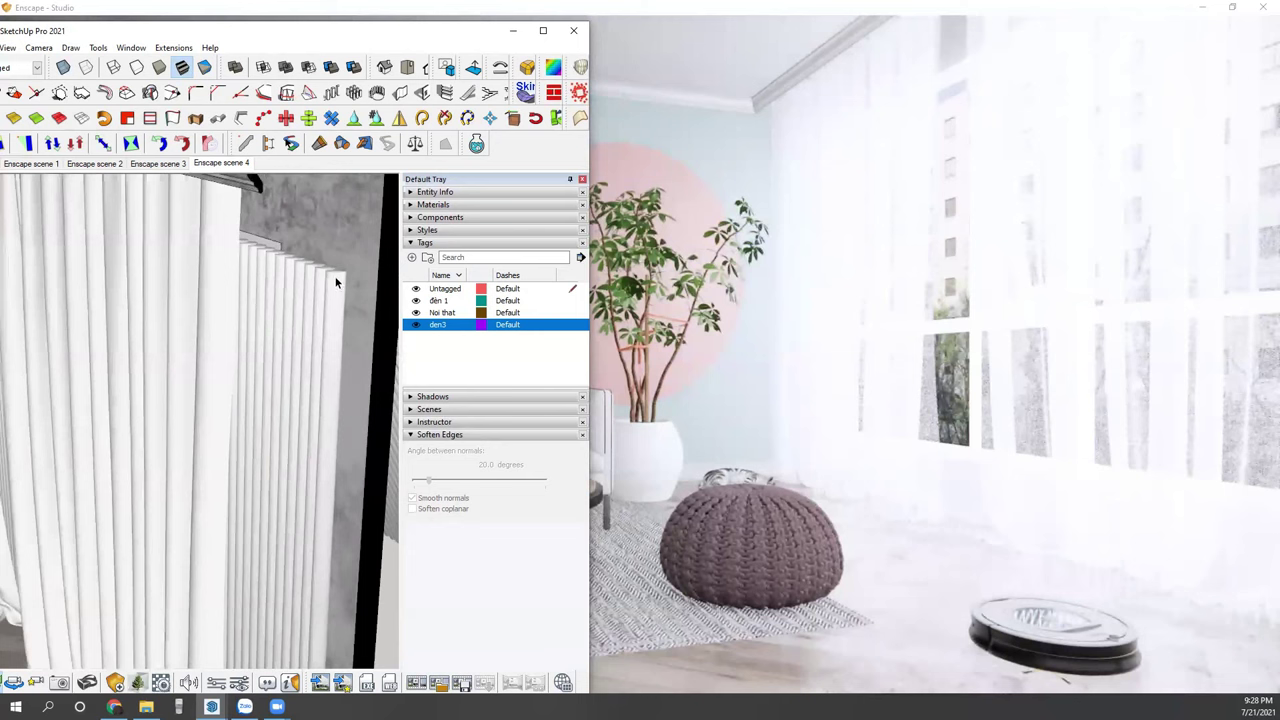
scroll(243, 286, "up", 5)
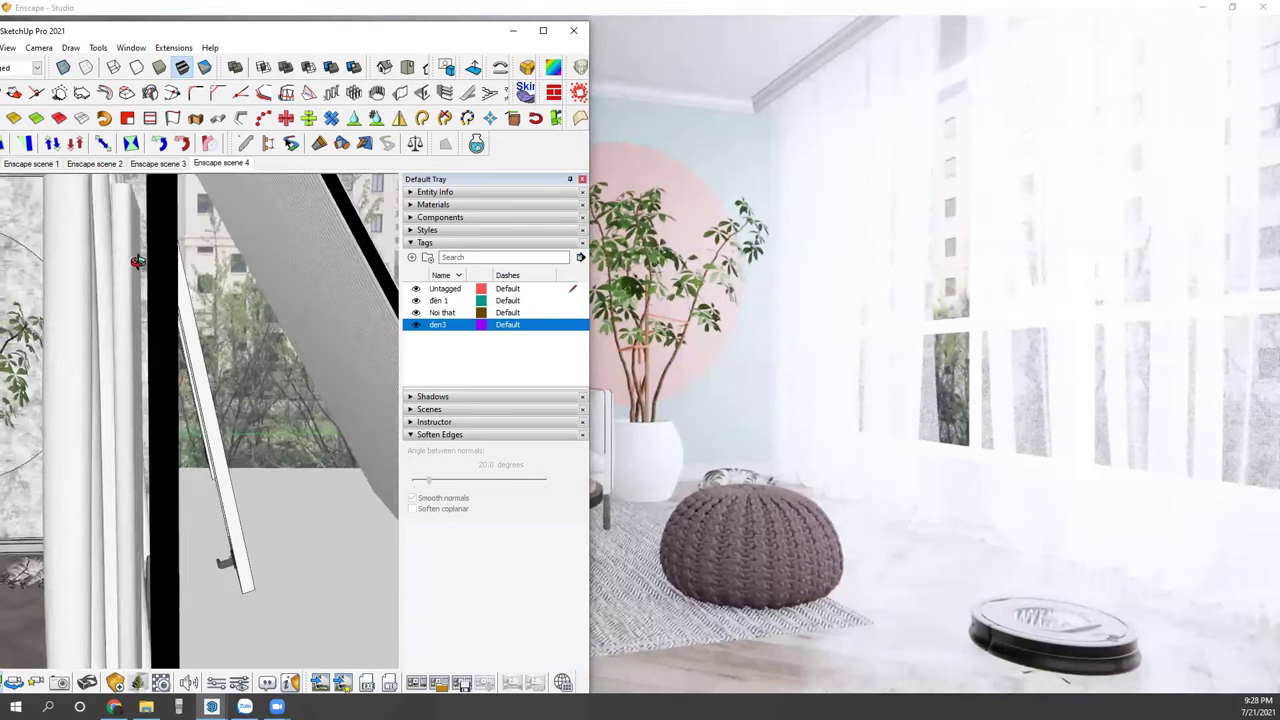
middle_click_drag(124, 197, 148, 374)
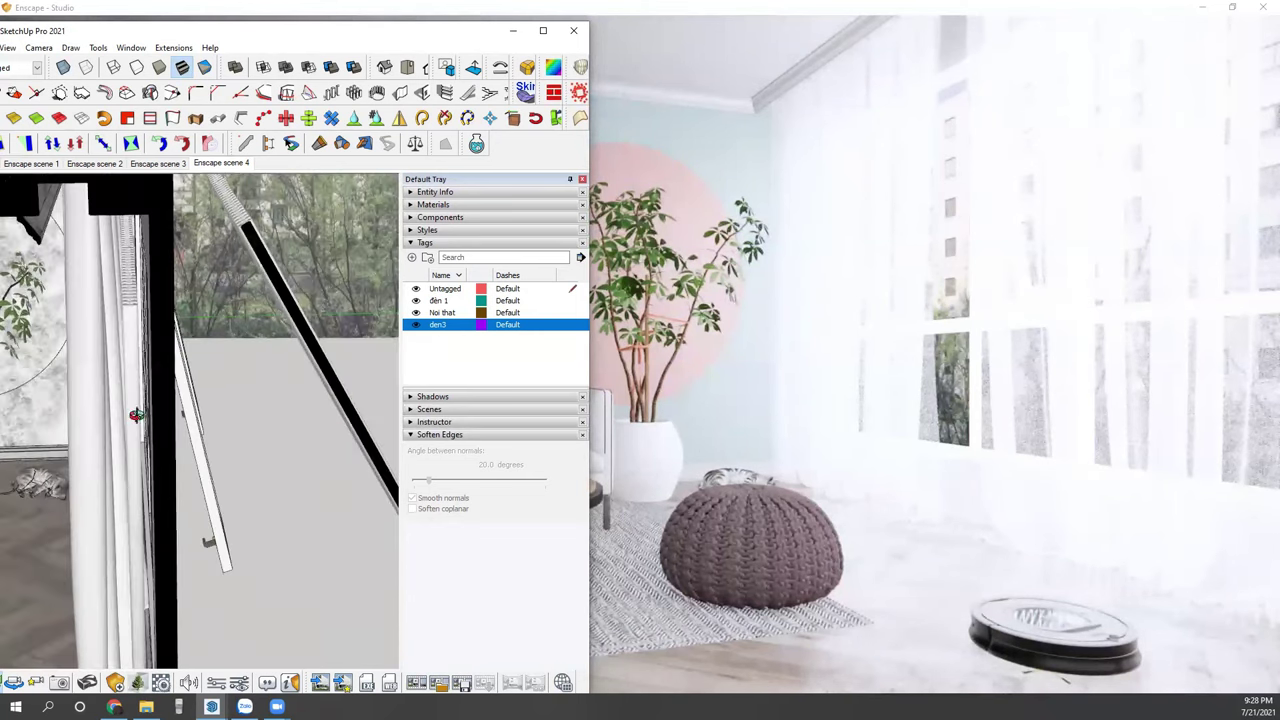
scroll(137, 357, "down", 2)
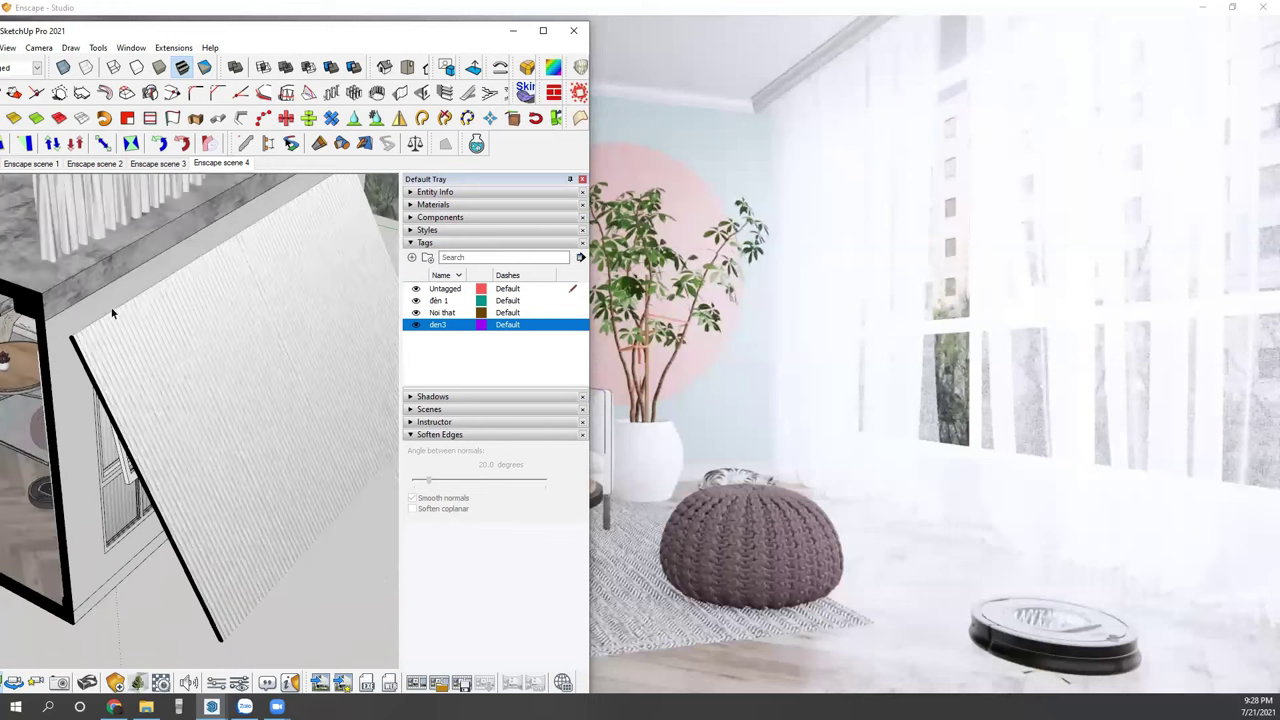
mouse_move(263, 457)
middle_mouse_down()
mouse_move(343, 434)
mouse_move(182, 411)
mouse_move(196, 421)
middle_mouse_up()
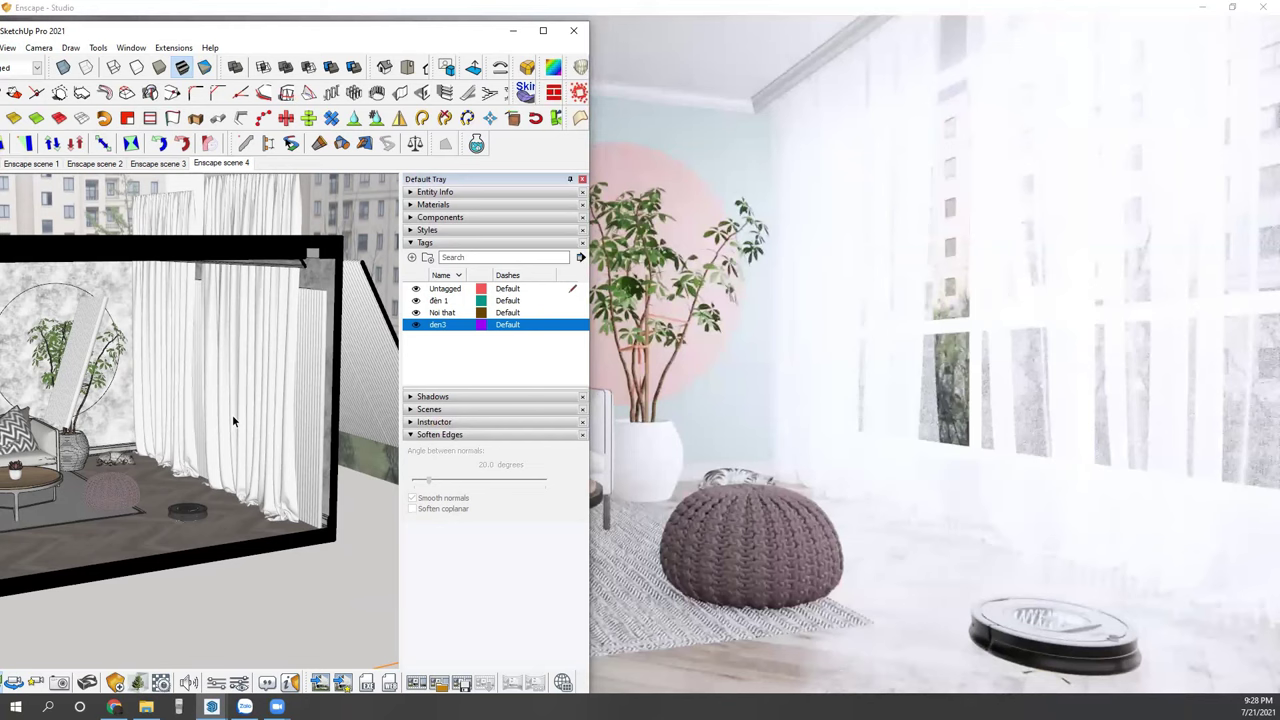
Step: Turn the SketchUp view toward the sofa, plant and round mirror, and sync the render camera
middle_click_drag(261, 417, 230, 370)
scroll(197, 314, "up", 5)
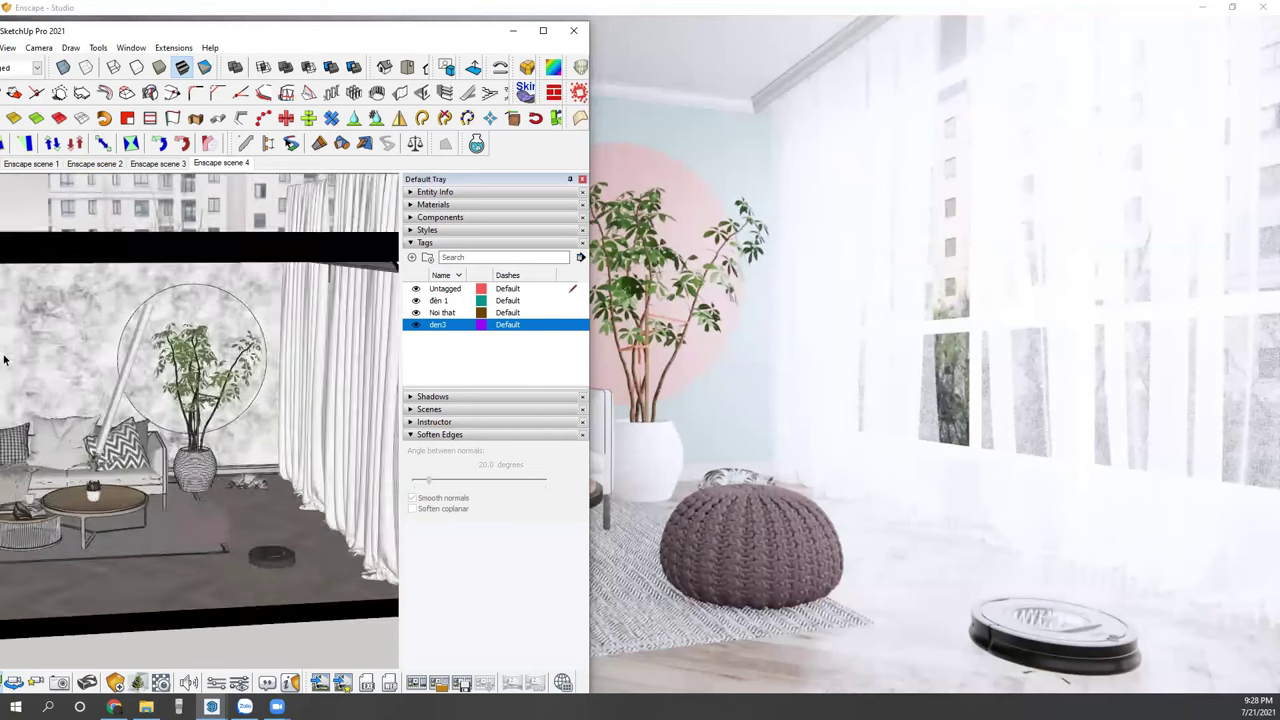
left_click(937, 325)
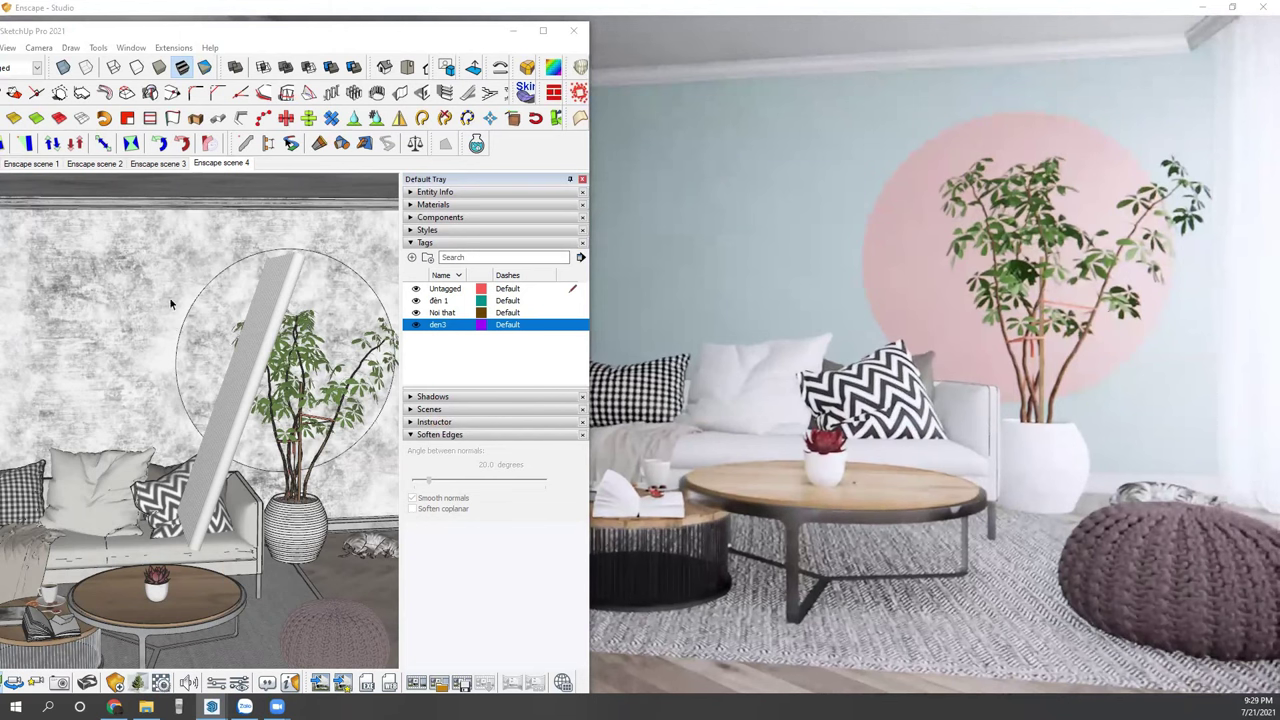
Step: Swing the Enscape camera around the sofa to view the pink circle wall
scroll(931, 275, "up", 3)
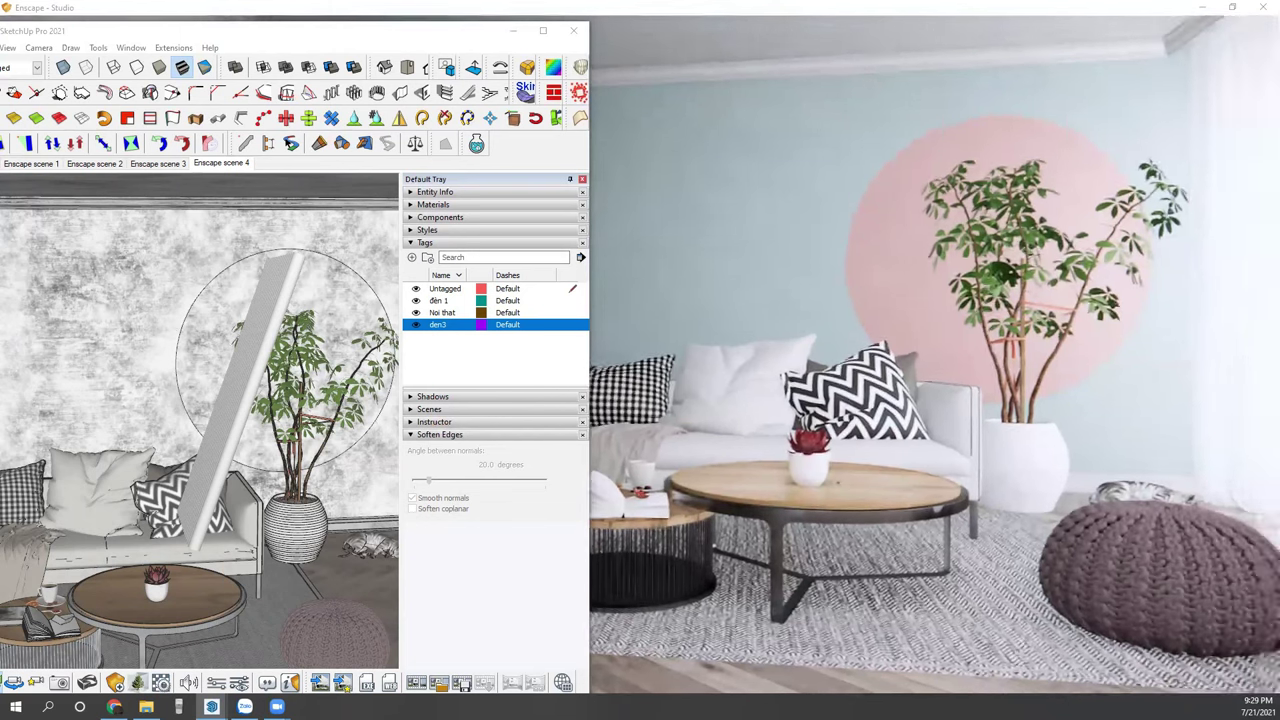
right_click_drag(931, 275, 934, 295)
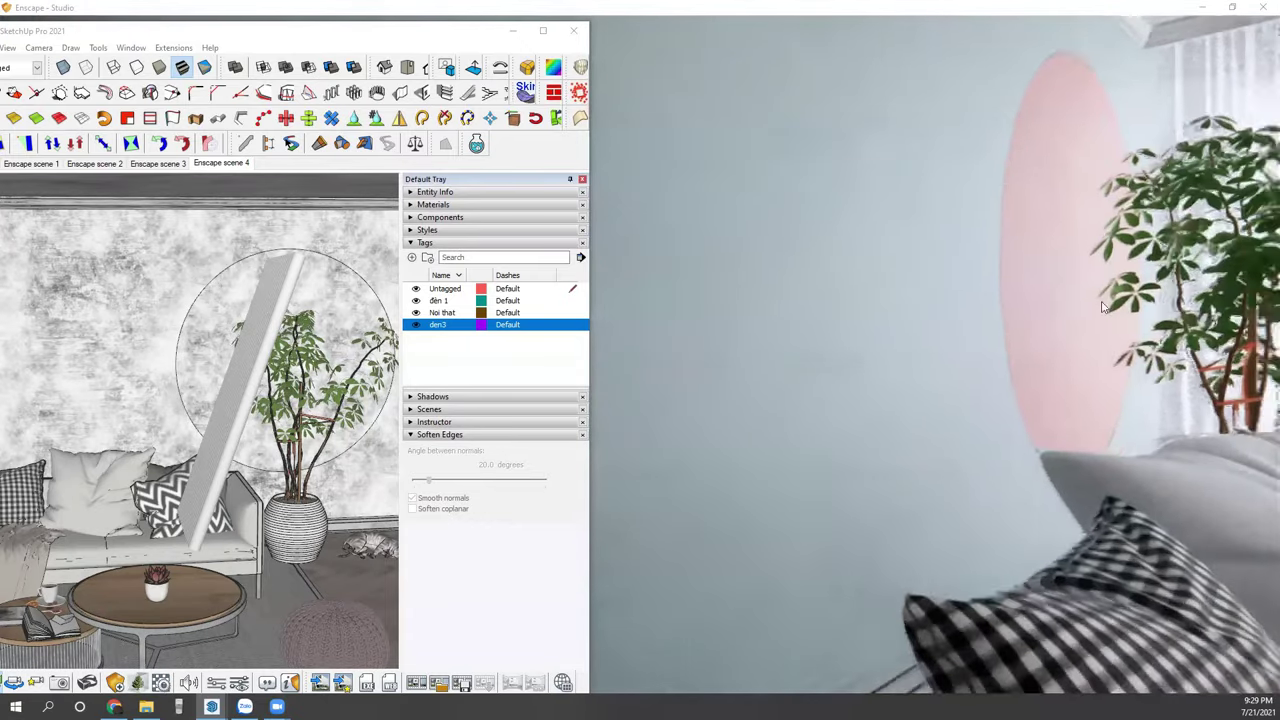
right_click_drag(1071, 297, 1075, 248)
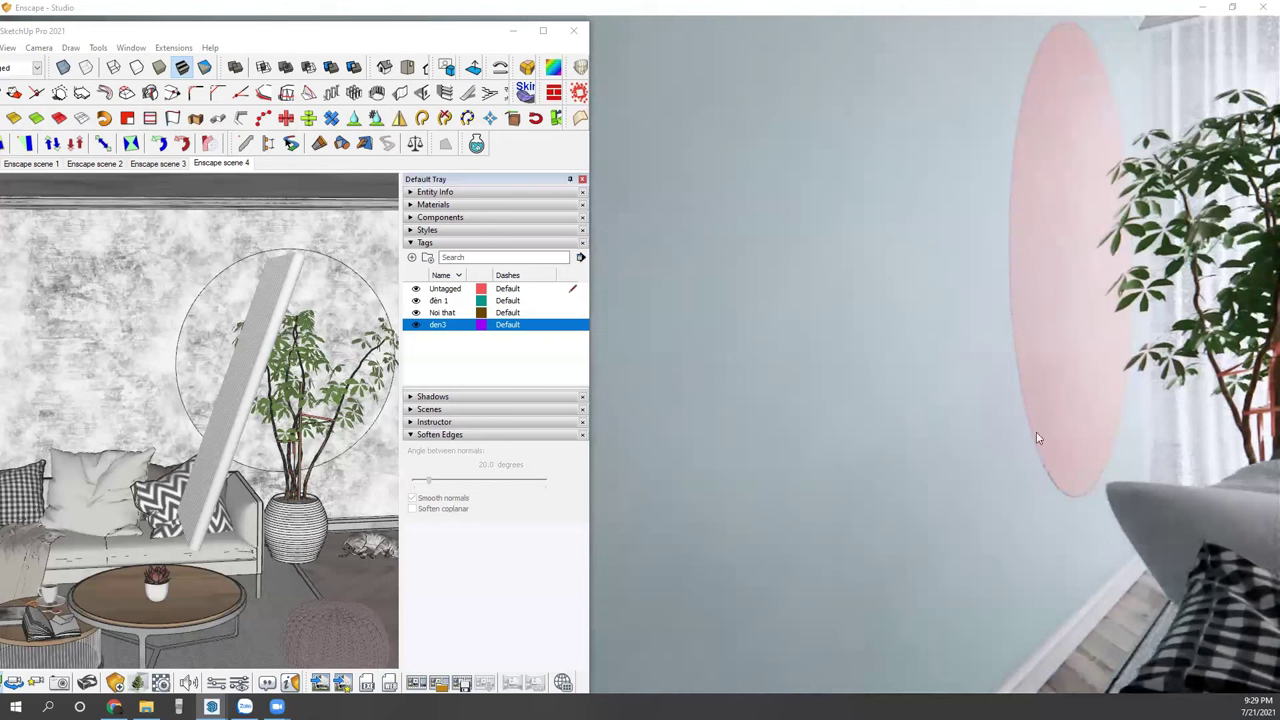